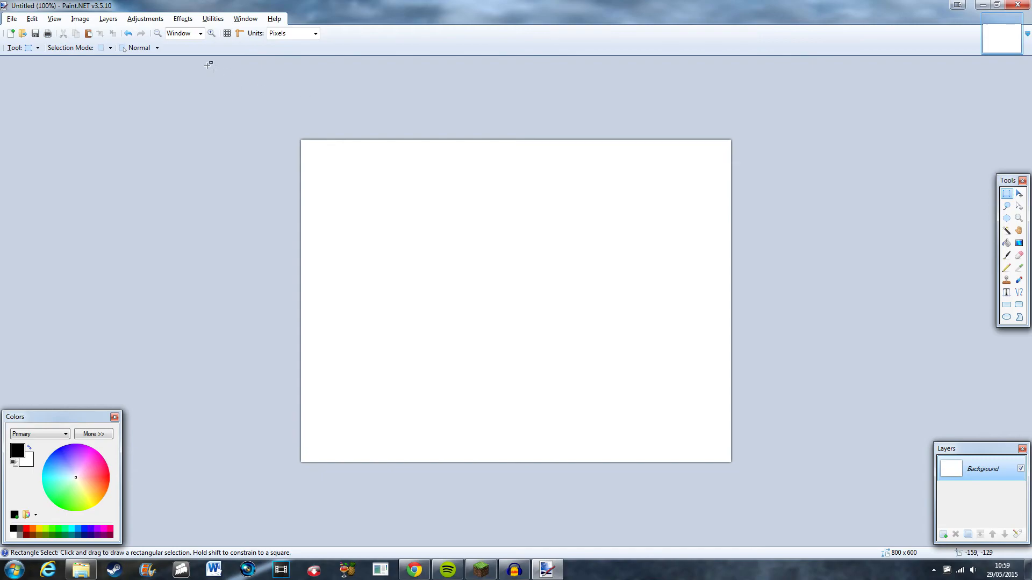
Create a new 1920 × 1080 pixel image.
{"action": "left_click", "coordinate": [12, 34]}
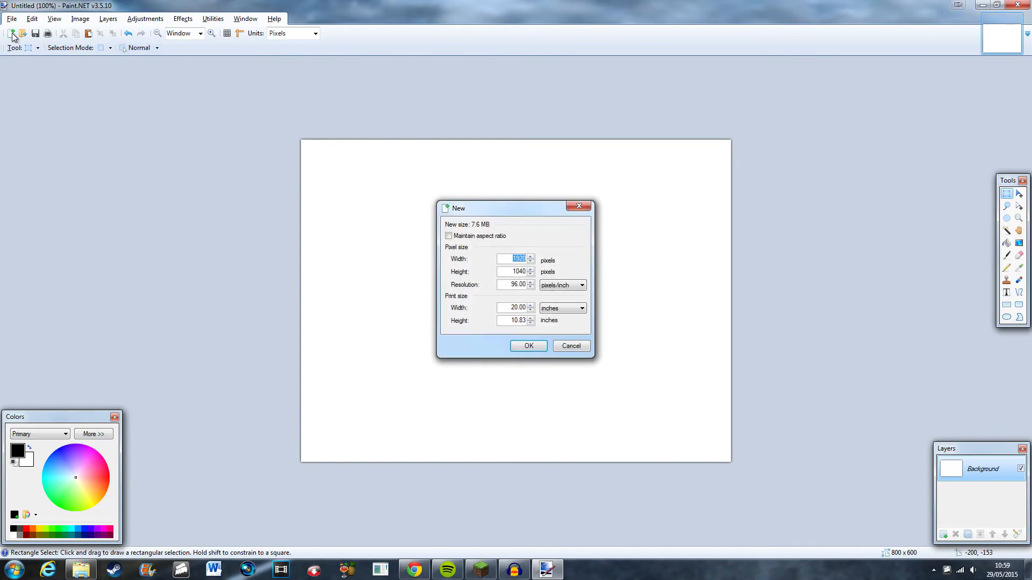
{"action": "type", "text": "1920"}
{"action": "key", "text": "Tab"}
{"action": "type", "text": "1080"}
{"action": "key", "text": "Tab"}
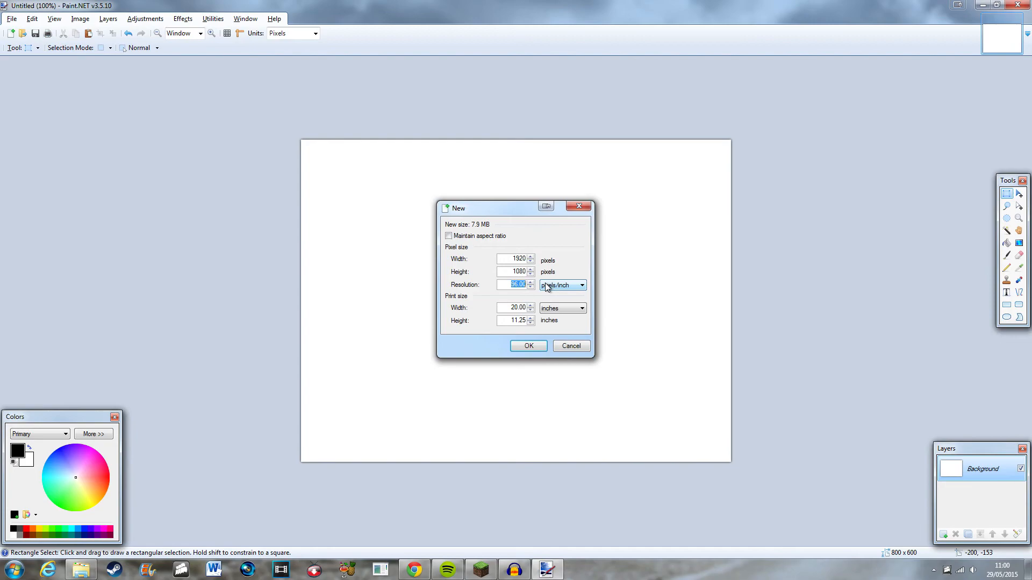
{"action": "type", "text": "30000"}
{"action": "left_click", "coordinate": [529, 346]}
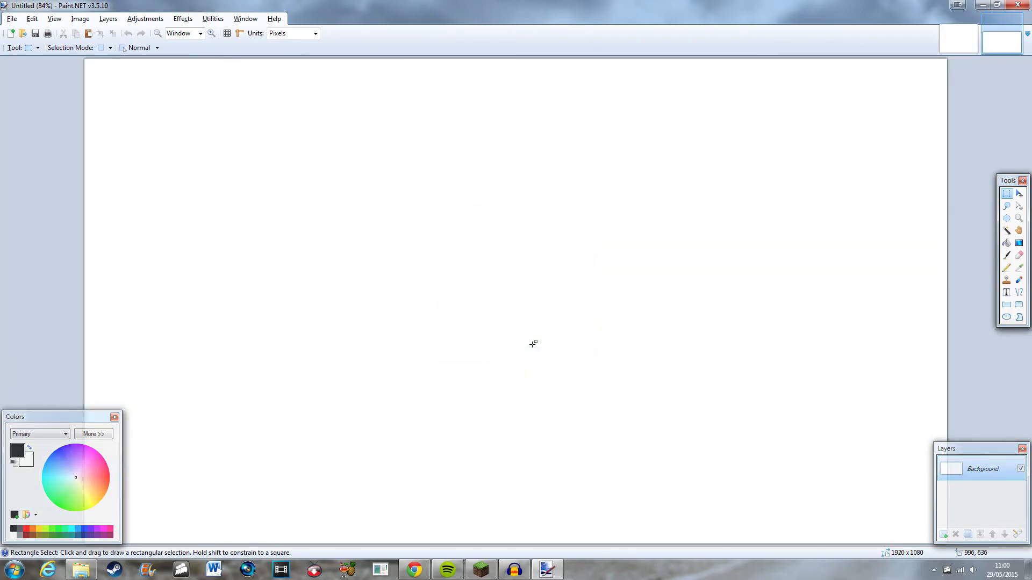
Launch Minecraft from its launcher with the OptiFine profile.
{"action": "scroll", "coordinate": [535, 342], "scroll_direction": "down", "scroll_amount": 6}
{"action": "scroll", "coordinate": [537, 340], "scroll_direction": "up", "scroll_amount": 1}
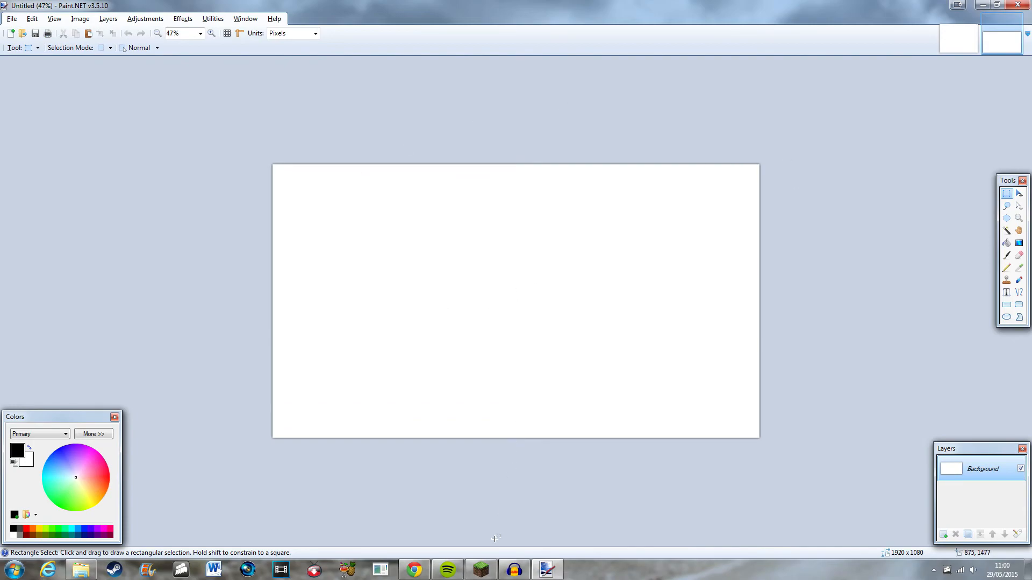
{"action": "left_click", "coordinate": [481, 570]}
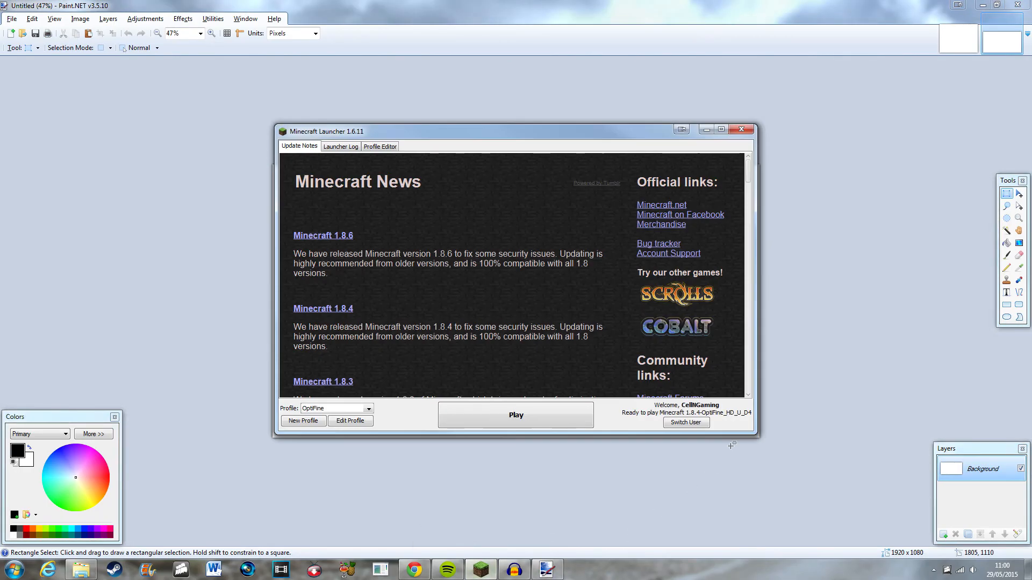
{"action": "left_click", "coordinate": [560, 416]}
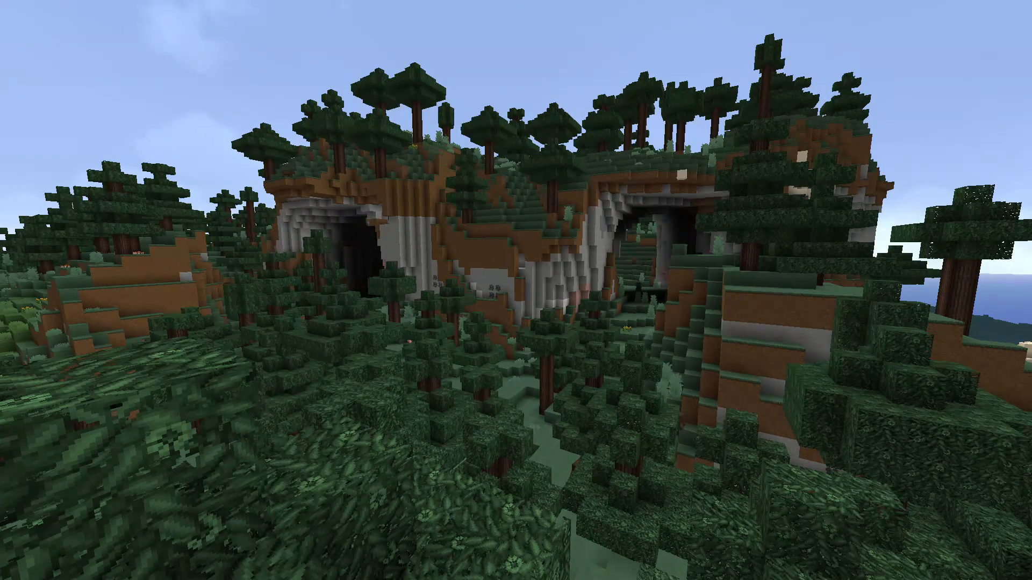
Leave the game and return to the blank image.
{"action": "key", "text": "Escape"}
{"action": "left_click", "coordinate": [532, 269]}
{"action": "left_click", "coordinate": [574, 302]}
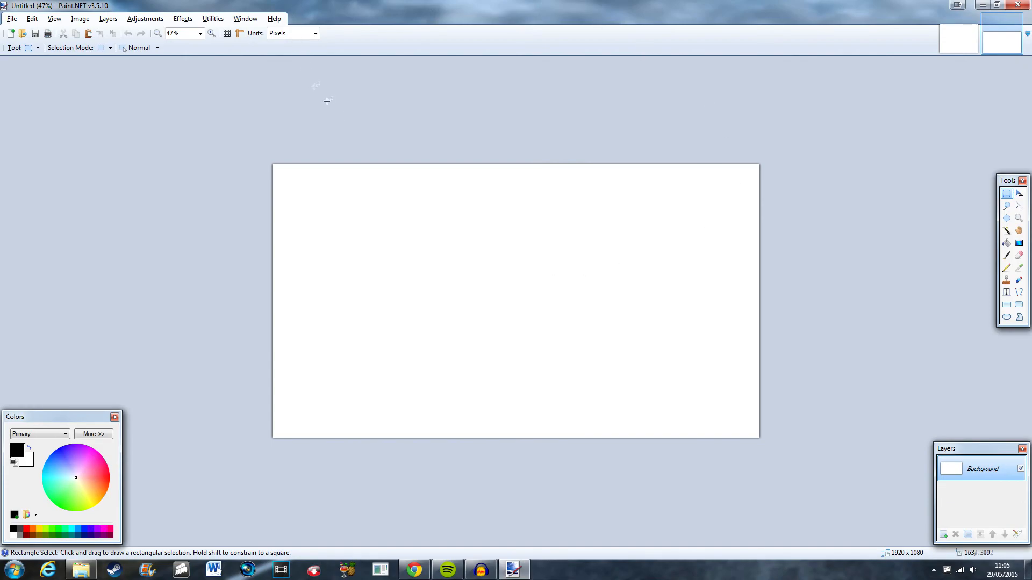
Paste the captured game screenshot into the image, keeping the canvas size, and deselect it.
{"action": "key", "text": "ctrl+v"}
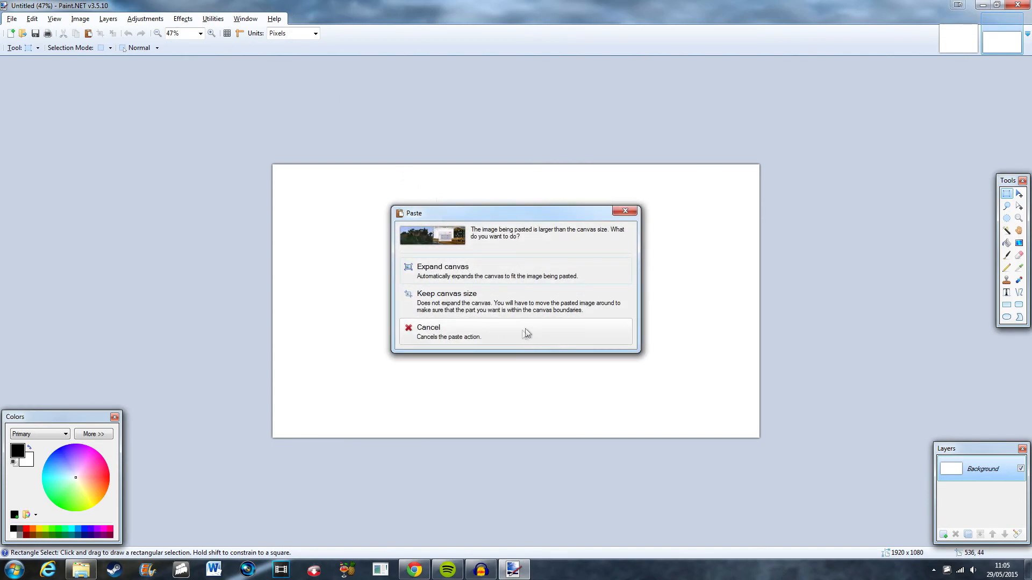
{"action": "left_click", "coordinate": [510, 303]}
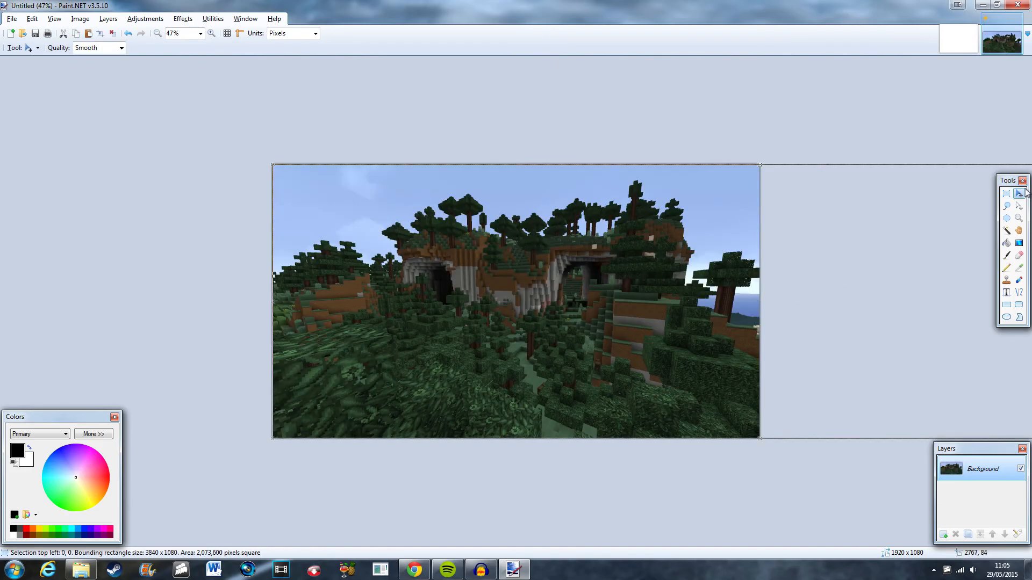
{"action": "left_click", "coordinate": [1007, 194]}
{"action": "left_click", "coordinate": [935, 106]}
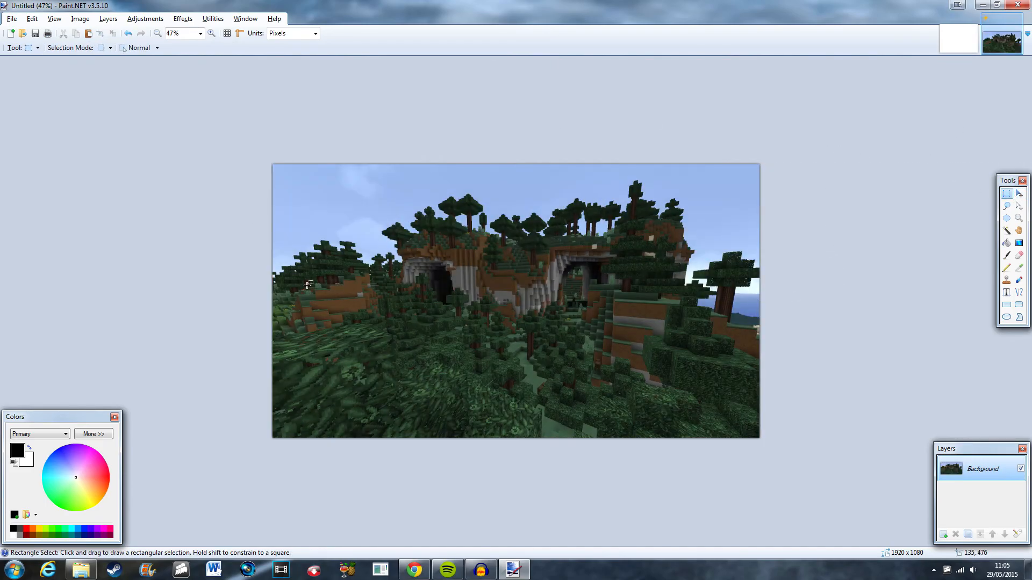
Close the unused blank 800 × 600 image.
{"action": "scroll", "coordinate": [706, 387], "scroll_direction": "up", "scroll_amount": 2}
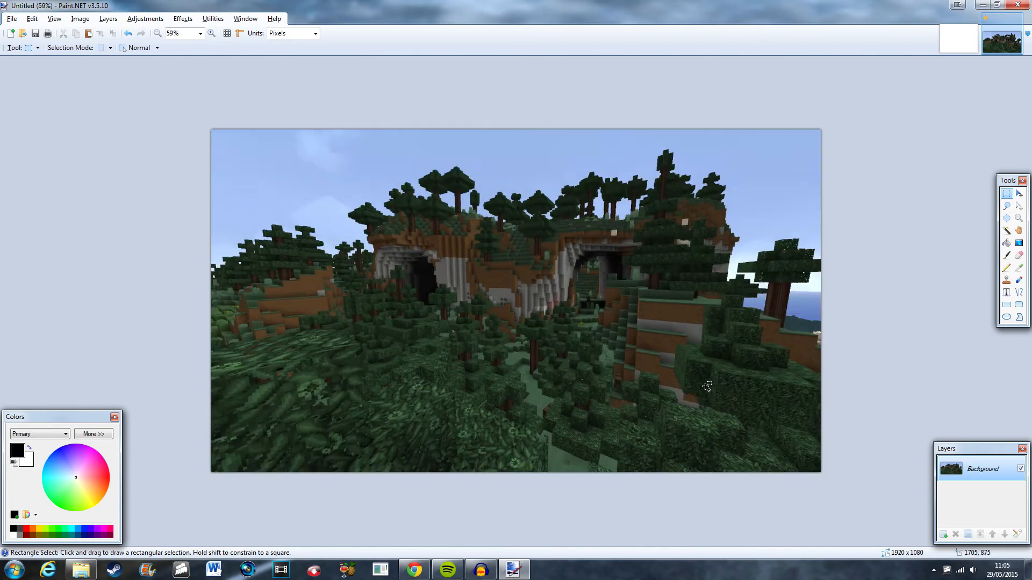
{"action": "scroll", "coordinate": [707, 387], "scroll_direction": "up", "scroll_amount": 3}
{"action": "scroll", "coordinate": [310, 296], "scroll_direction": "down", "scroll_amount": 3}
{"action": "scroll", "coordinate": [423, 412], "scroll_direction": "down", "scroll_amount": 1}
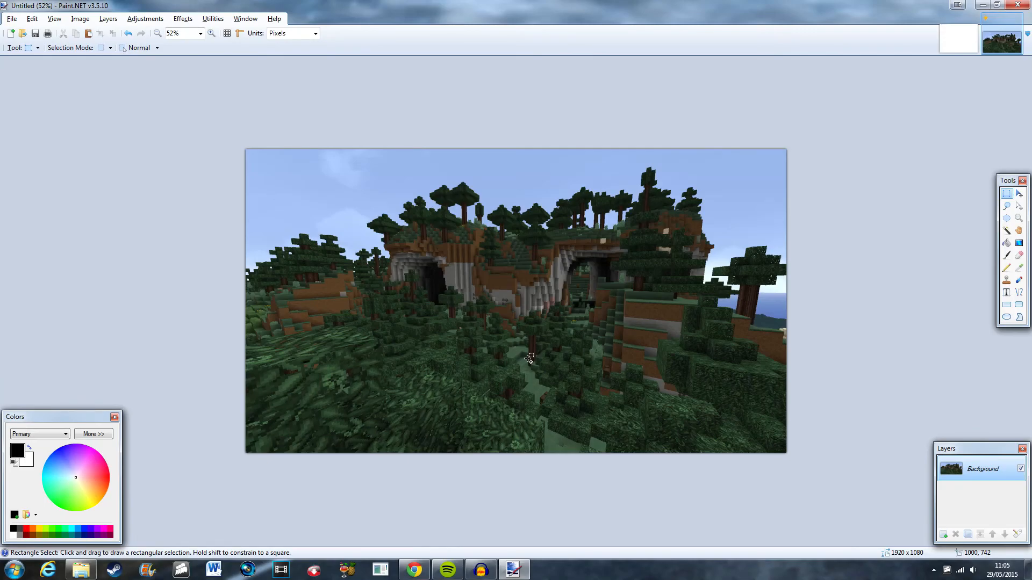
{"action": "scroll", "coordinate": [528, 358], "scroll_direction": "down", "scroll_amount": 4}
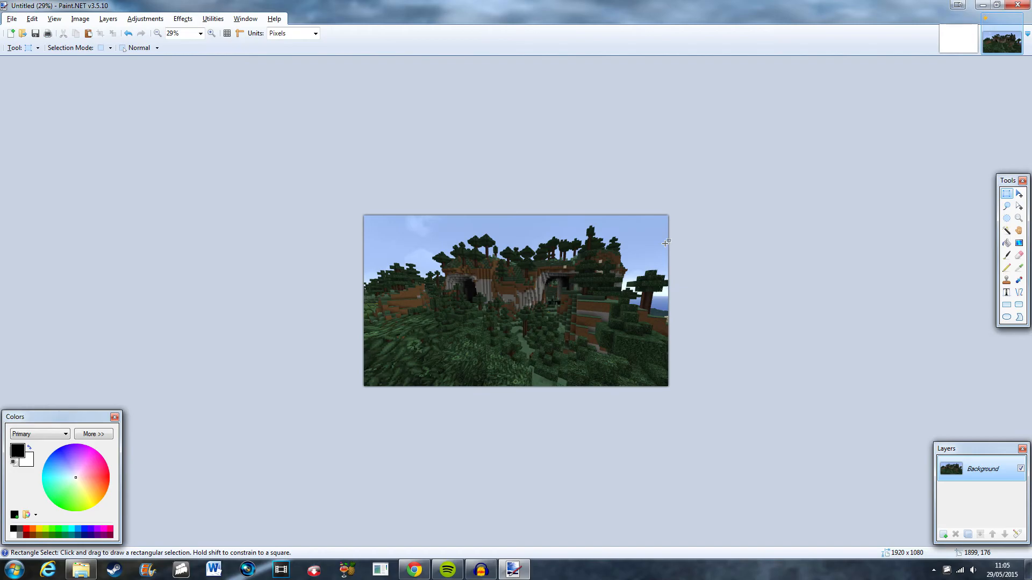
{"action": "left_click", "coordinate": [949, 40]}
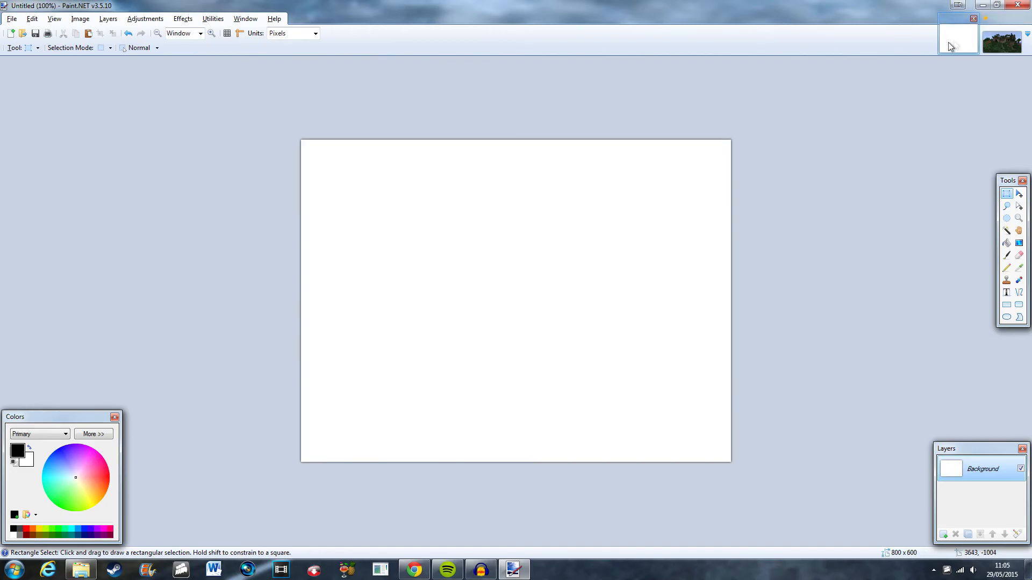
{"action": "left_click", "coordinate": [973, 18]}
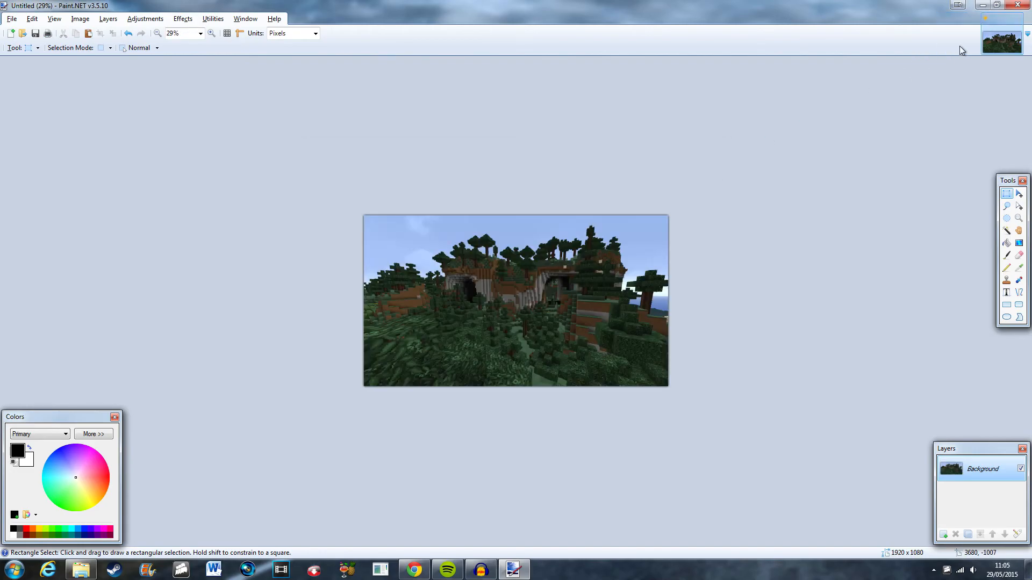
Apply a Gaussian Blur with a radius of 7 to the background screenshot.
{"action": "scroll", "coordinate": [758, 290], "scroll_direction": "up", "scroll_amount": 2}
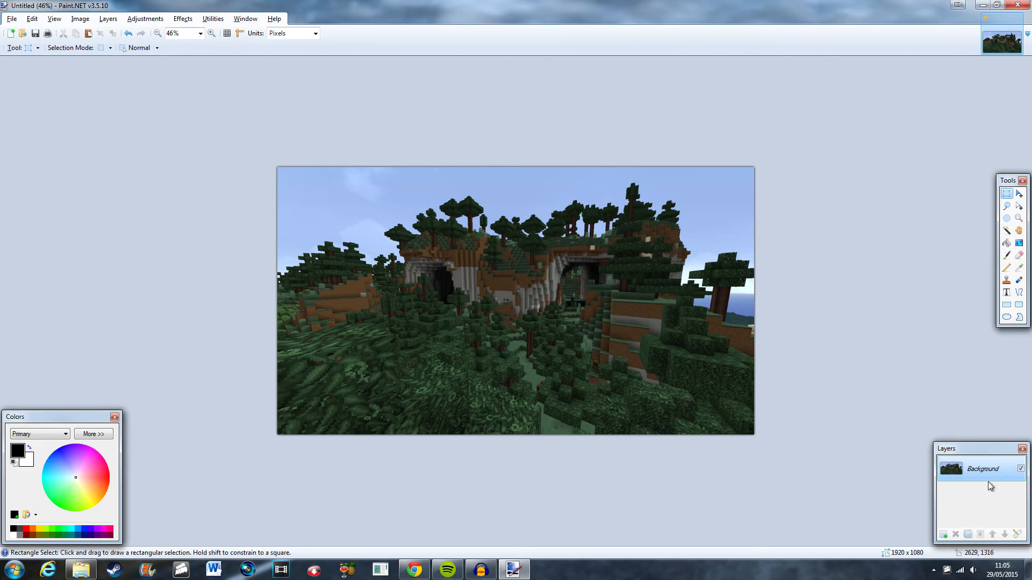
{"action": "left_click", "coordinate": [184, 20]}
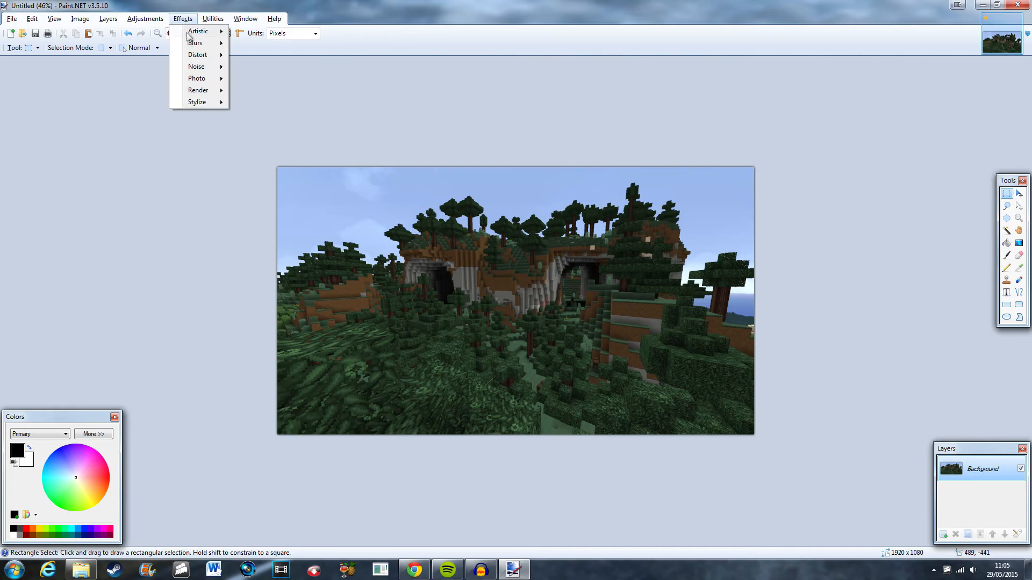
{"action": "mouse_move", "coordinate": [193, 48]}
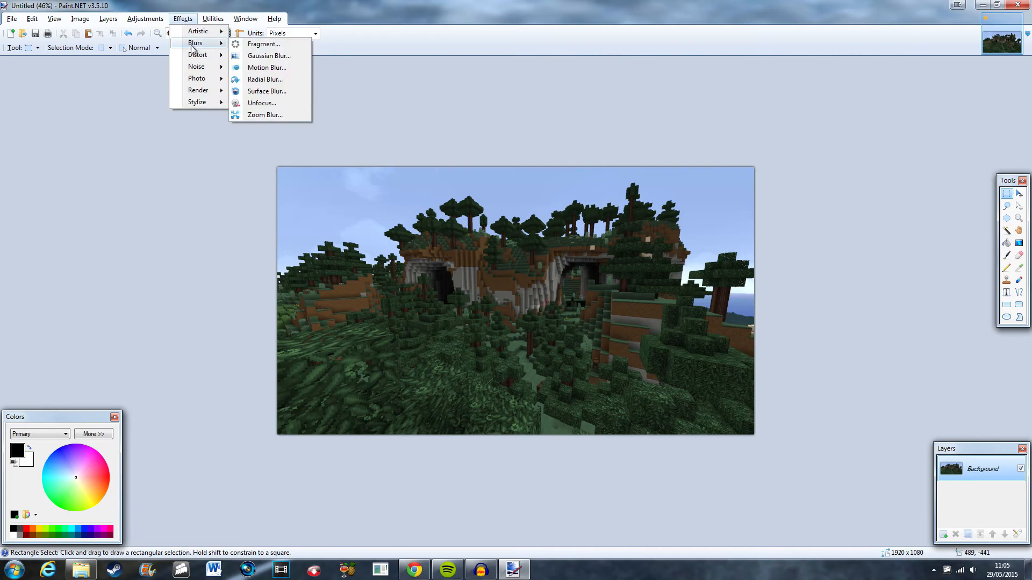
{"action": "left_click", "coordinate": [282, 58]}
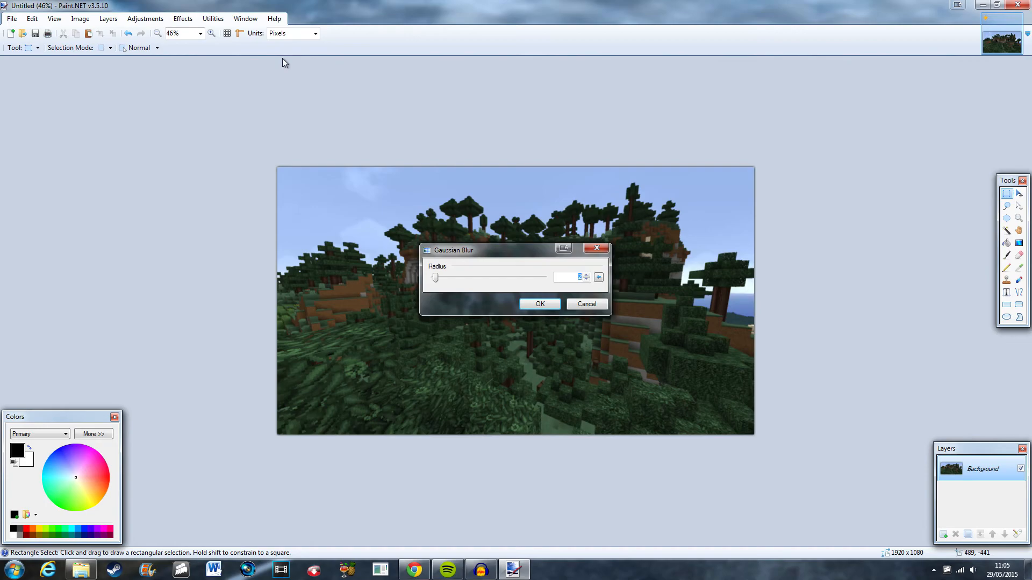
{"action": "type", "text": "7"}
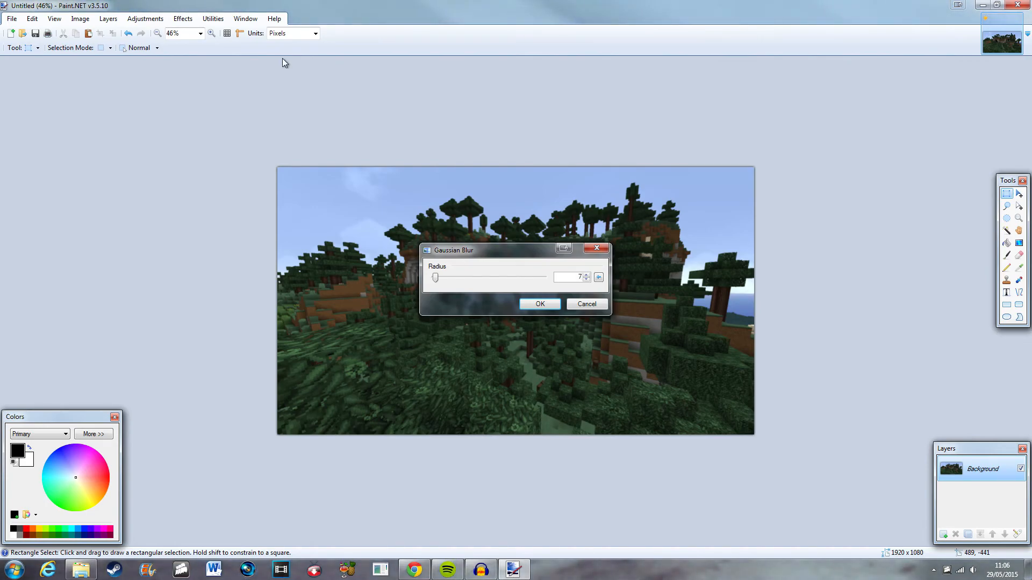
{"action": "left_click", "coordinate": [546, 305]}
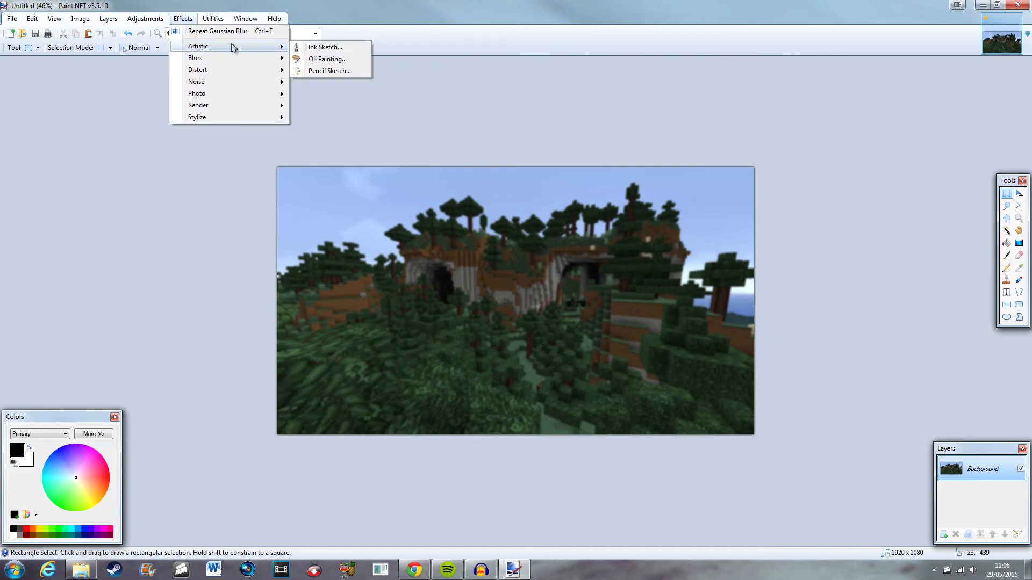
{"action": "mouse_move", "coordinate": [280, 58]}
{"action": "left_click", "coordinate": [328, 70]}
{"action": "type", "text": "102"}
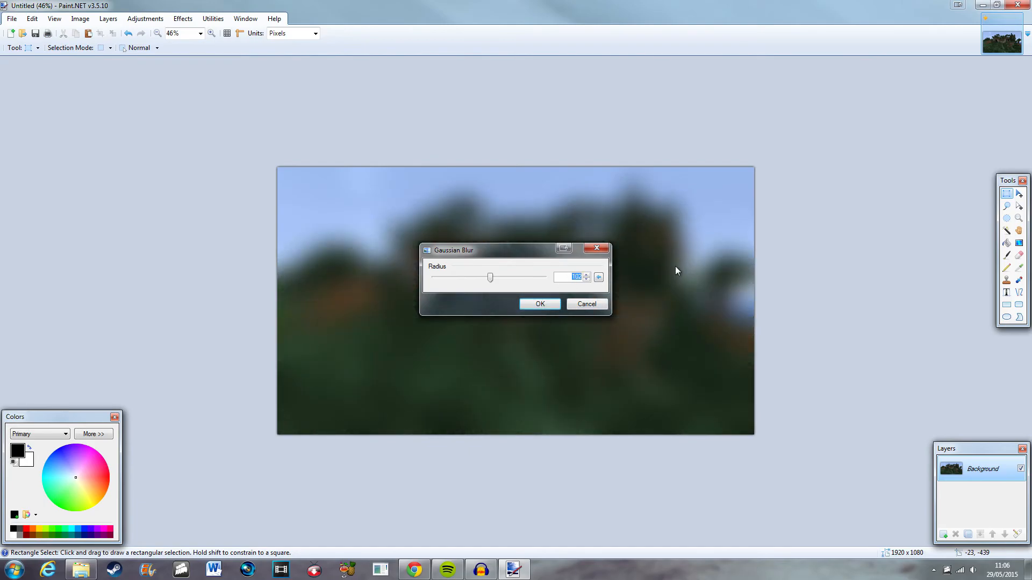
{"action": "key", "text": "Escape"}
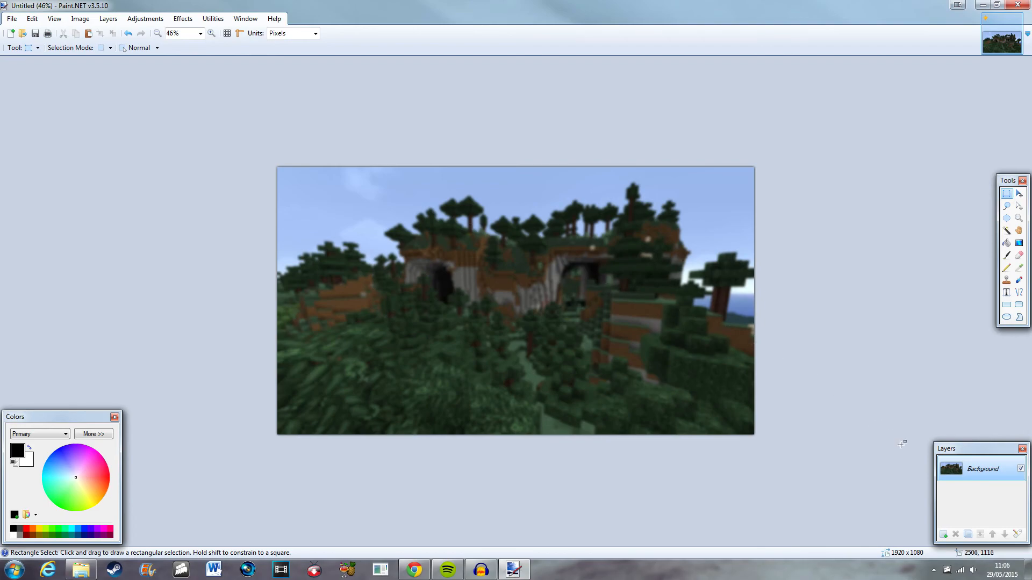
Add a new layer above the background.
{"action": "left_click", "coordinate": [944, 534]}
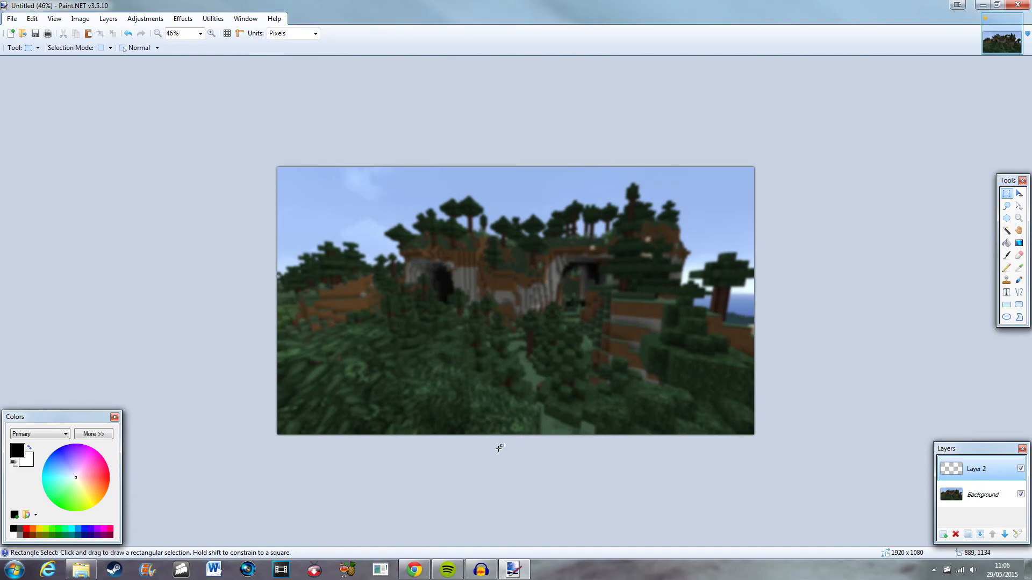
Switch to the browser and search Google for novaskin.
{"action": "left_click", "coordinate": [432, 505]}
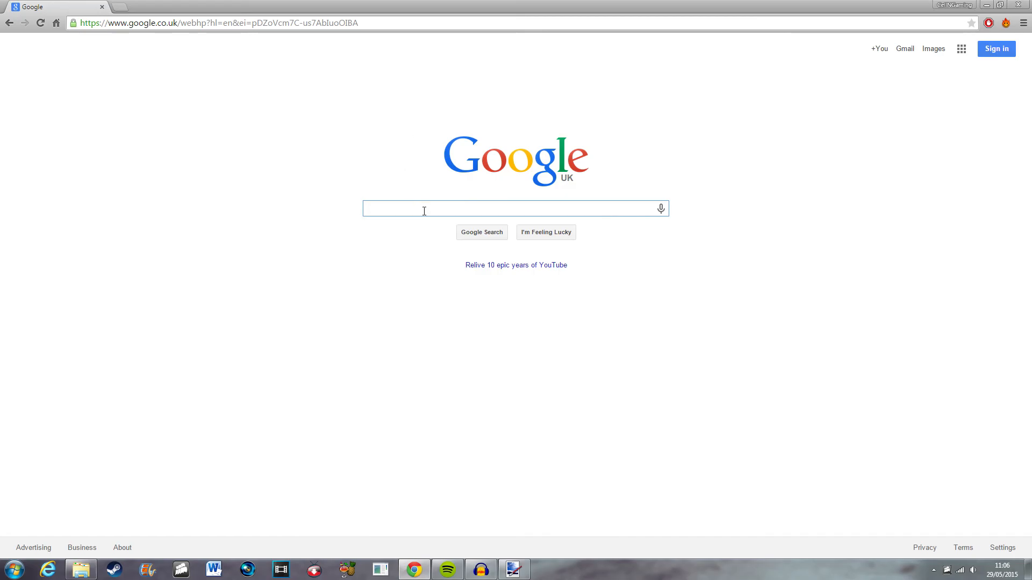
{"action": "type", "text": "novaskin"}
{"action": "key", "text": "Return"}
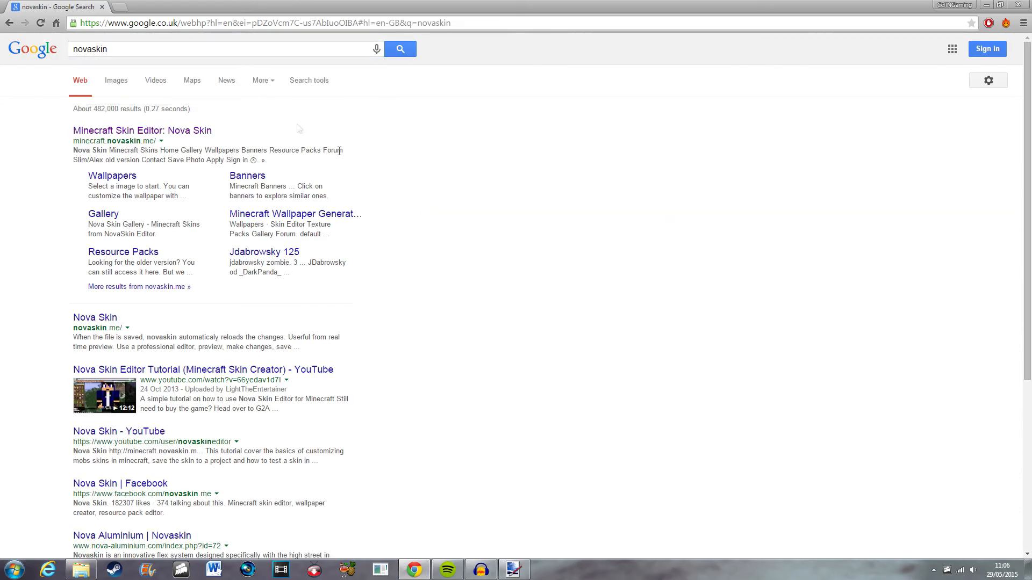
Open the Nova Skin Minecraft skin editor and rotate the character preview.
{"action": "left_click", "coordinate": [161, 131]}
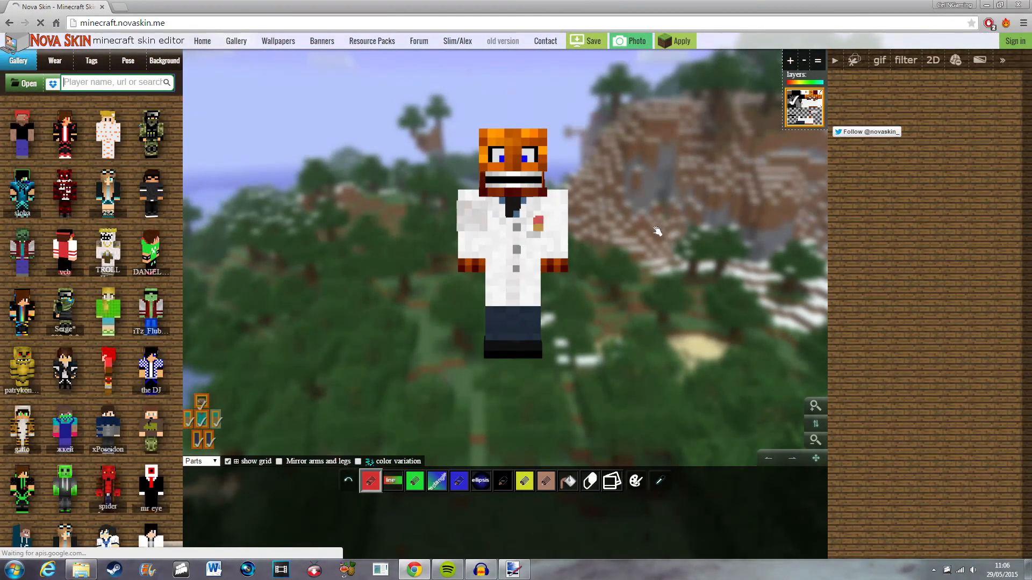
{"action": "left_click_drag", "start_coordinate": [654, 230], "coordinate": [619, 213]}
{"action": "left_click_drag", "start_coordinate": [632, 163], "coordinate": [651, 227]}
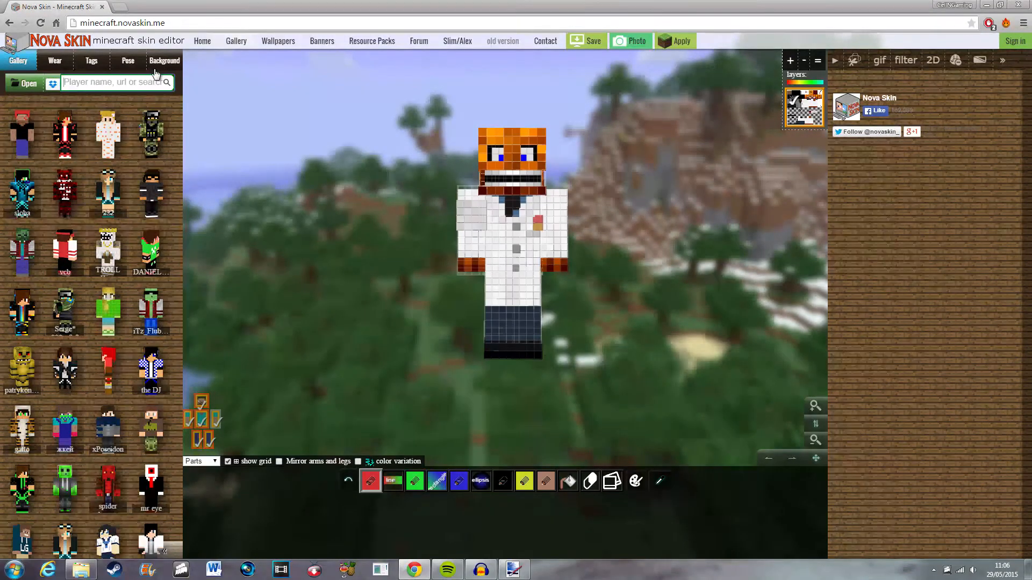
Generate random poses for the character in the skin editor's Pose section and rotate the preview to a dynamic angle.
{"action": "left_click", "coordinate": [131, 61]}
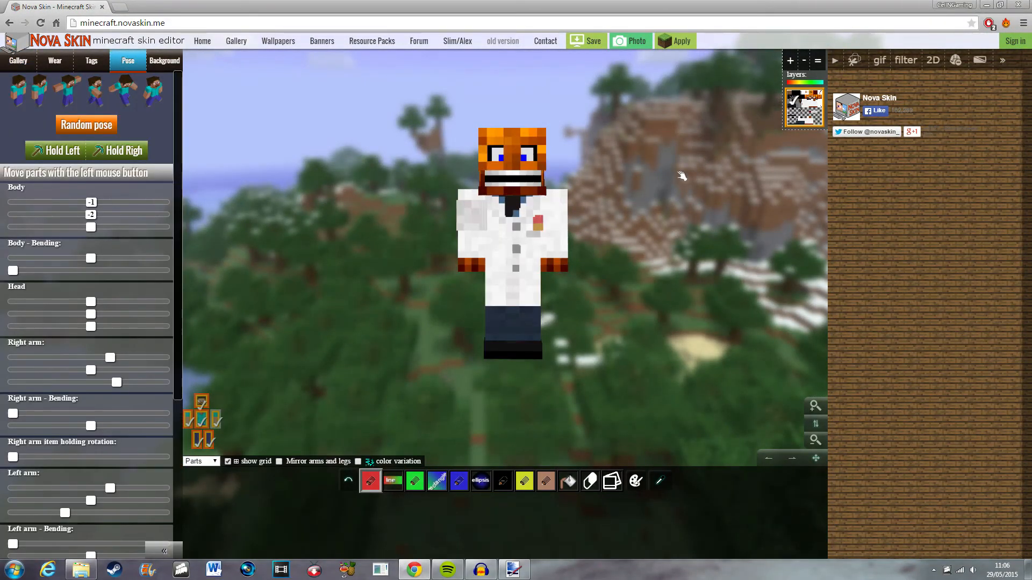
{"action": "left_click", "coordinate": [93, 128]}
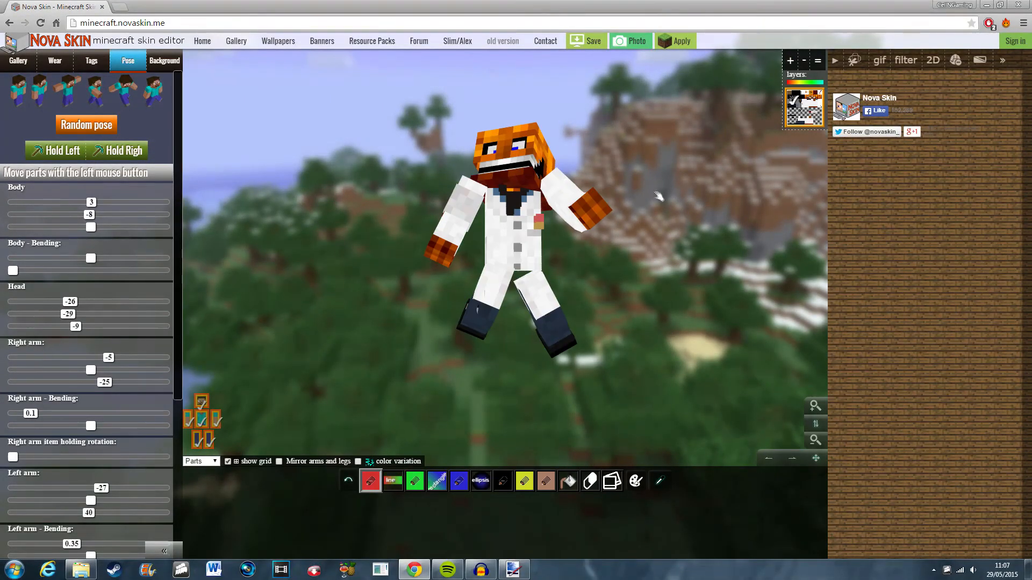
{"action": "left_click", "coordinate": [85, 128]}
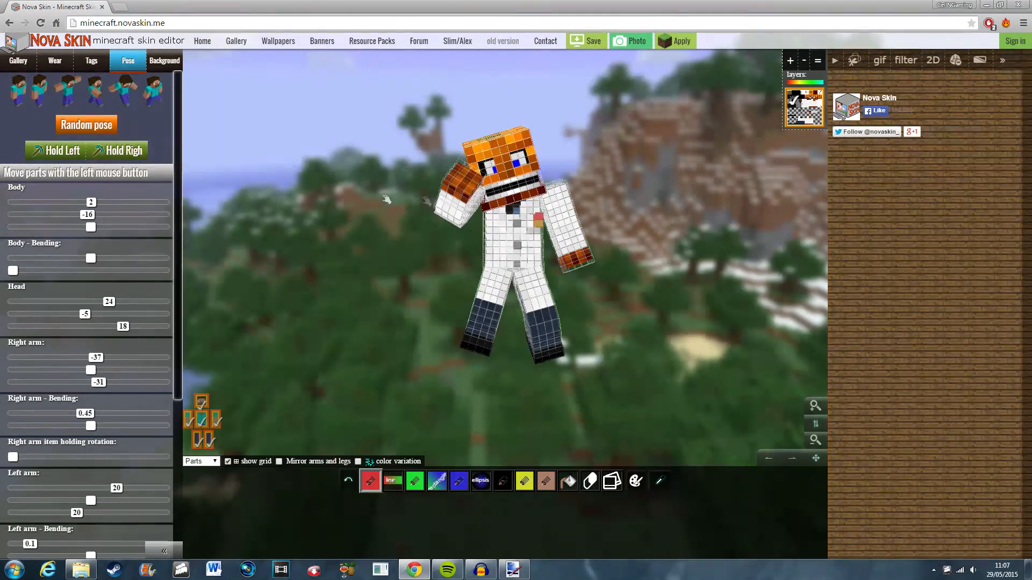
{"action": "left_click_drag", "start_coordinate": [637, 194], "coordinate": [315, 94]}
{"action": "left_click", "coordinate": [89, 124]}
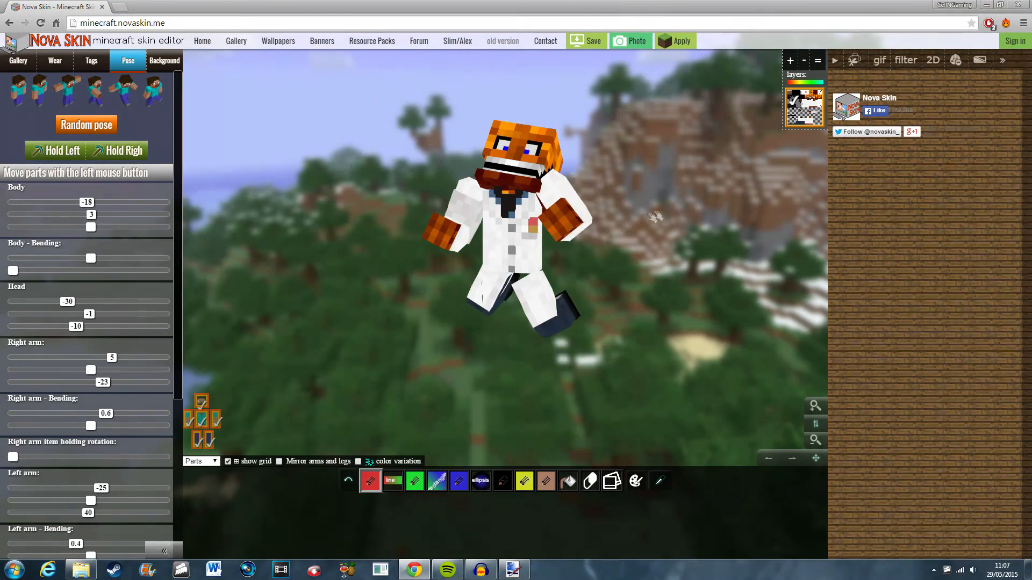
{"action": "mouse_move", "coordinate": [661, 216]}
{"action": "left_mouse_down"}
{"action": "mouse_move", "coordinate": [696, 231]}
{"action": "mouse_move", "coordinate": [637, 234]}
{"action": "mouse_move", "coordinate": [665, 236]}
{"action": "left_mouse_up"}
{"action": "left_click", "coordinate": [98, 125]}
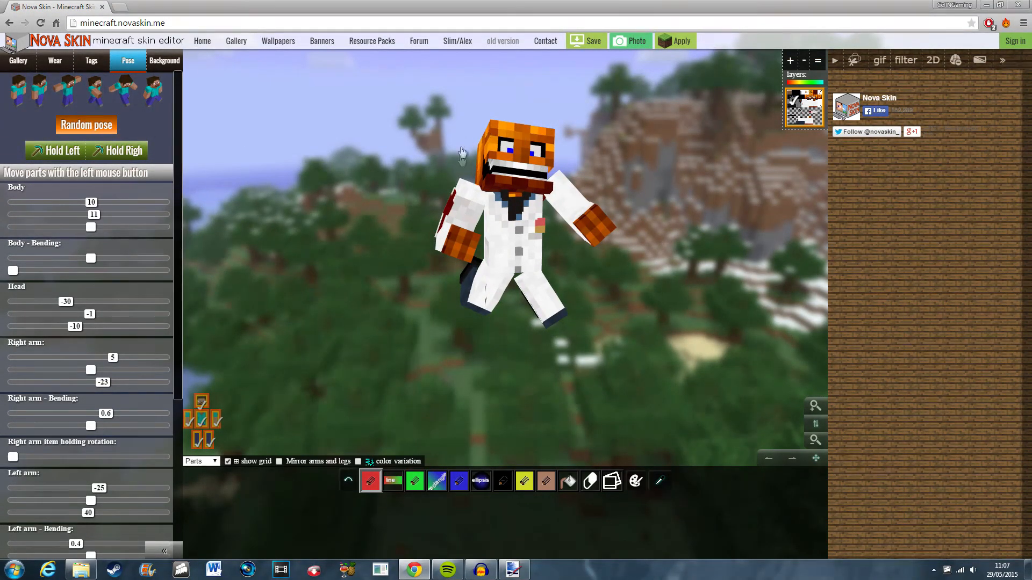
{"action": "left_click_drag", "start_coordinate": [704, 245], "coordinate": [726, 256]}
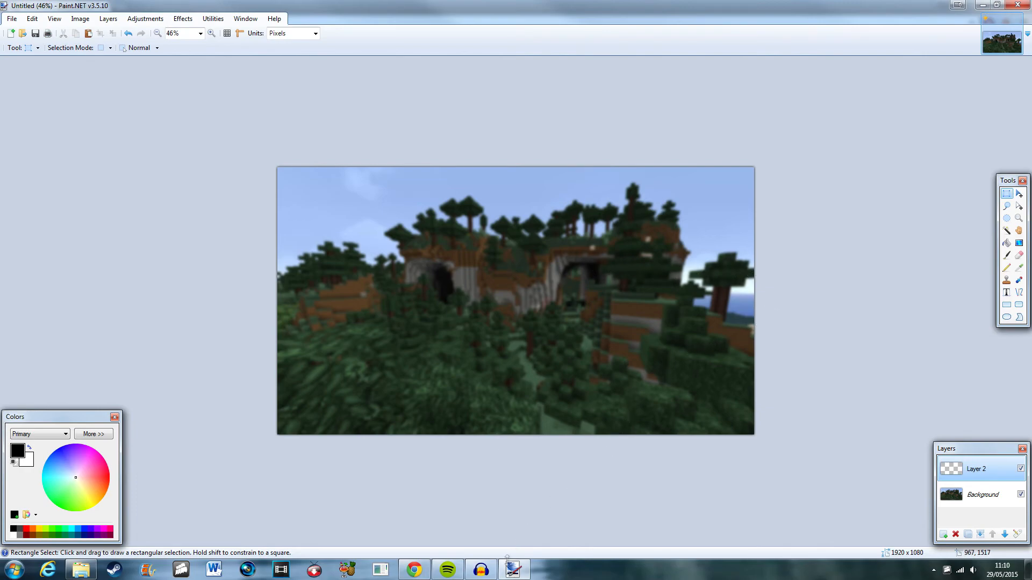
Switch back to the browser and adjust the zoom of the skin editor's character view.
{"action": "left_click", "coordinate": [407, 574]}
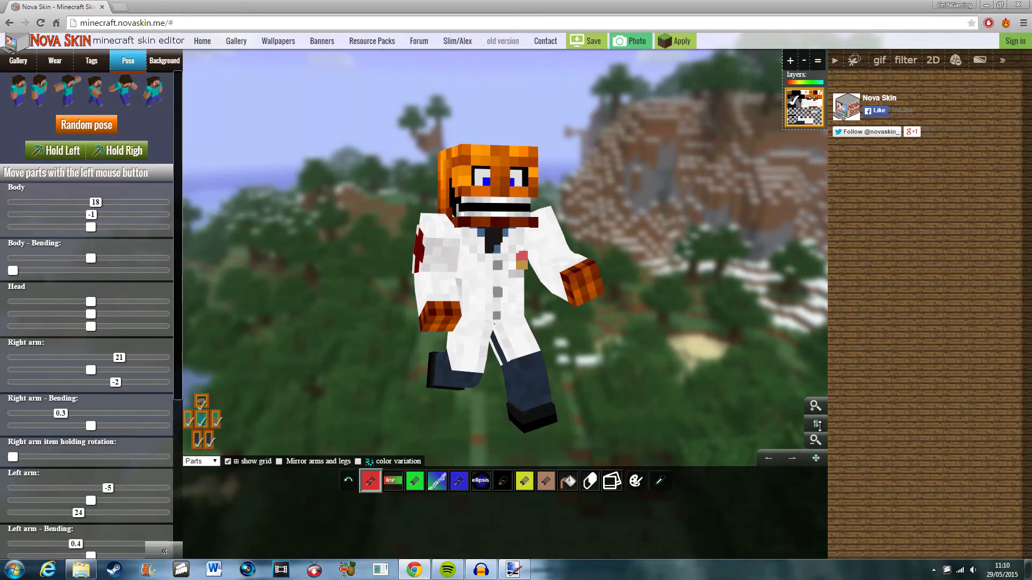
{"action": "left_click_drag", "start_coordinate": [819, 423], "coordinate": [822, 339]}
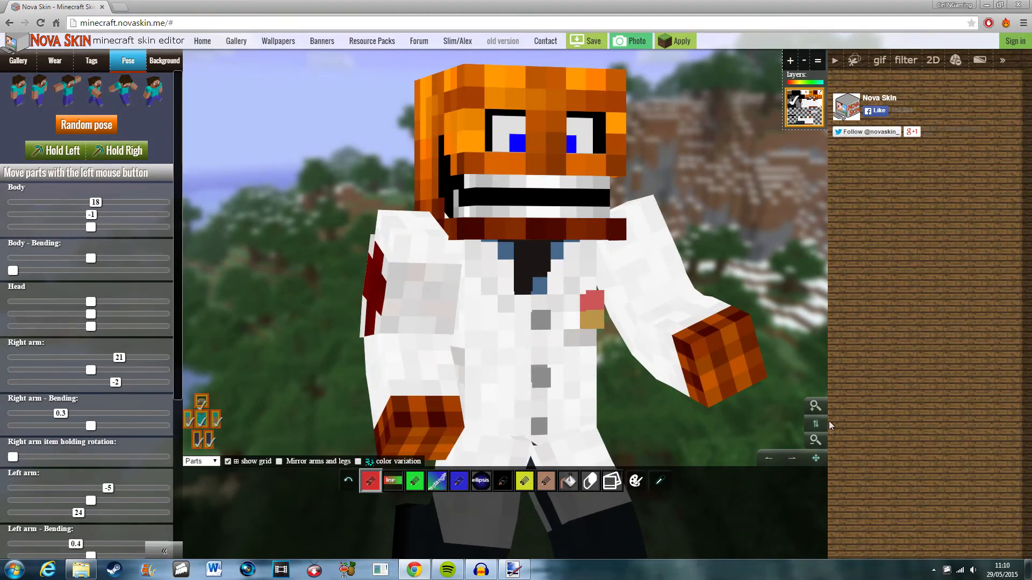
{"action": "left_click_drag", "start_coordinate": [817, 461], "coordinate": [752, 465]}
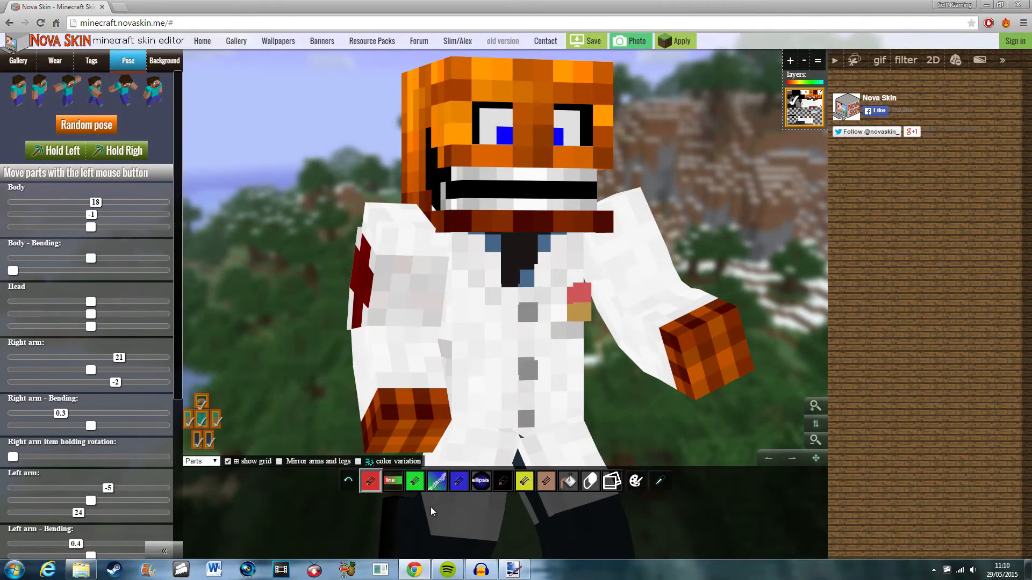
{"action": "left_click_drag", "start_coordinate": [815, 427], "coordinate": [803, 517]}
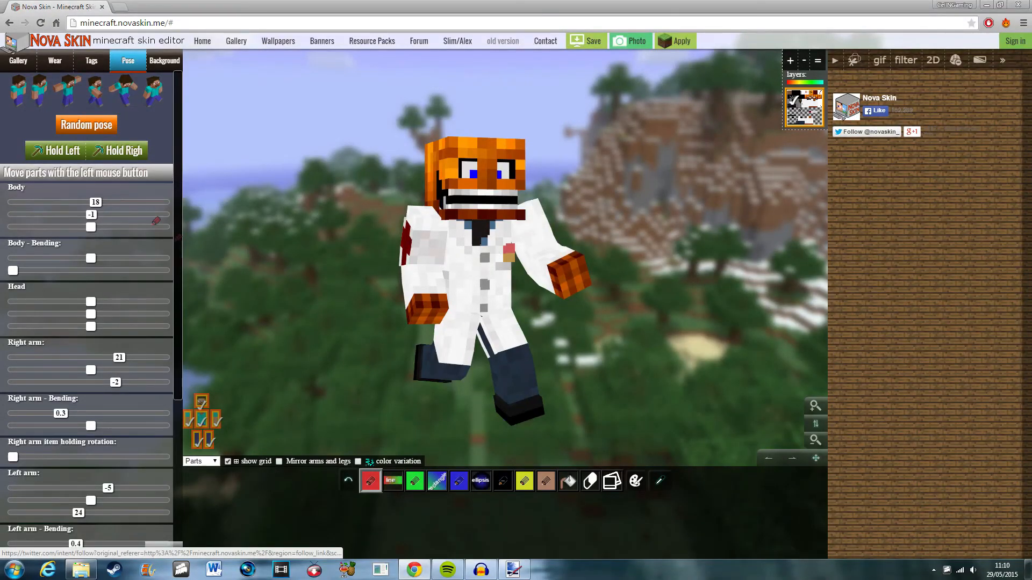
Take a preview photo of the posed character, close it, and zoom in closer on the character.
{"action": "left_click", "coordinate": [639, 41]}
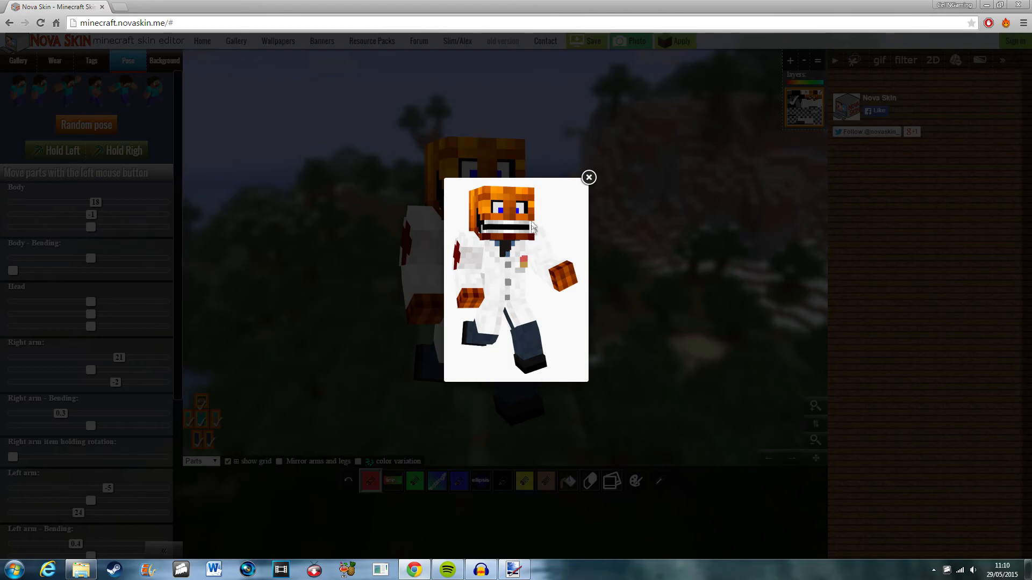
{"action": "left_click", "coordinate": [589, 177]}
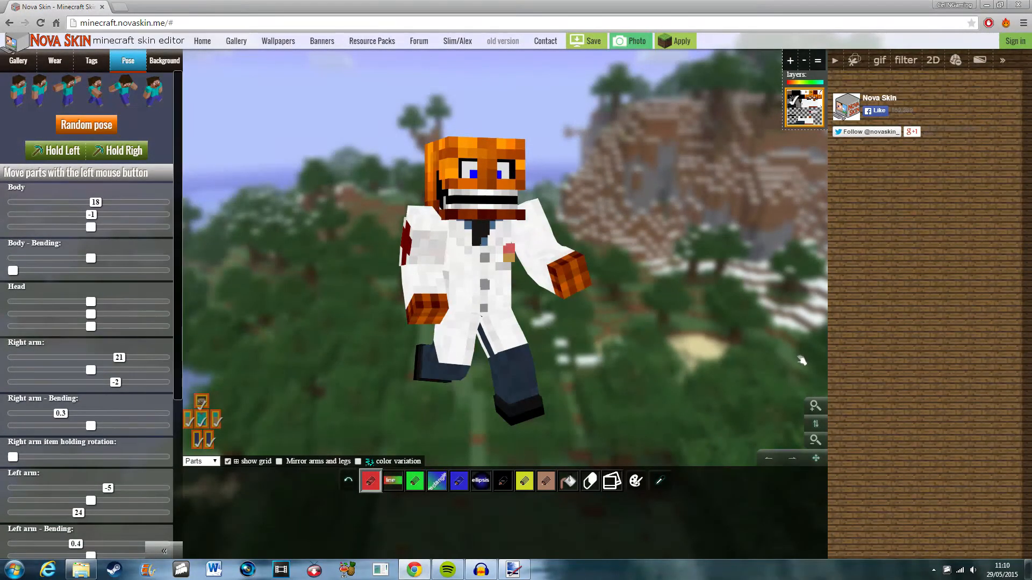
{"action": "left_click_drag", "start_coordinate": [816, 424], "coordinate": [812, 339]}
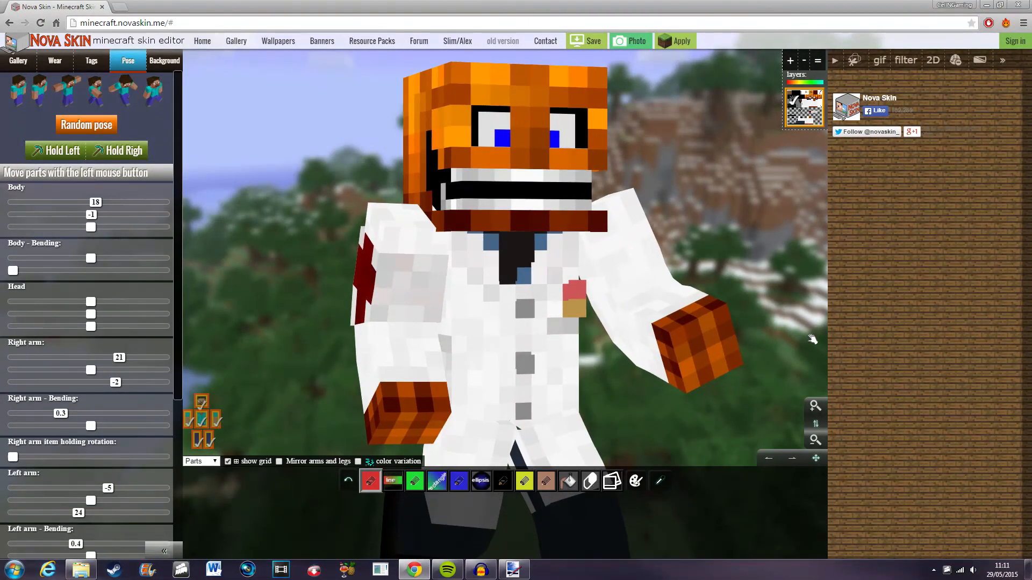
{"action": "left_click_drag", "start_coordinate": [818, 461], "coordinate": [813, 450]}
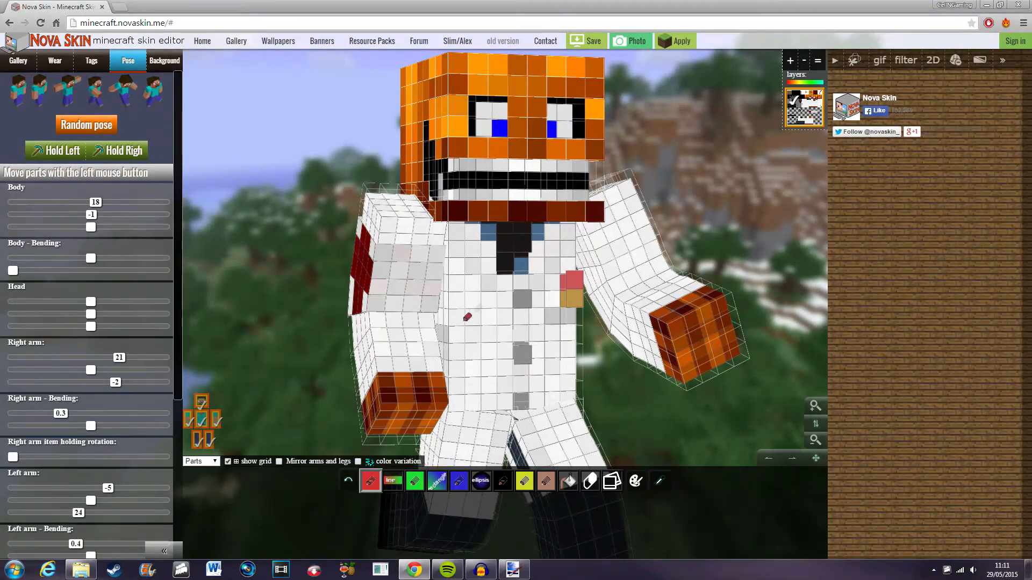
{"action": "left_click", "coordinate": [621, 242]}
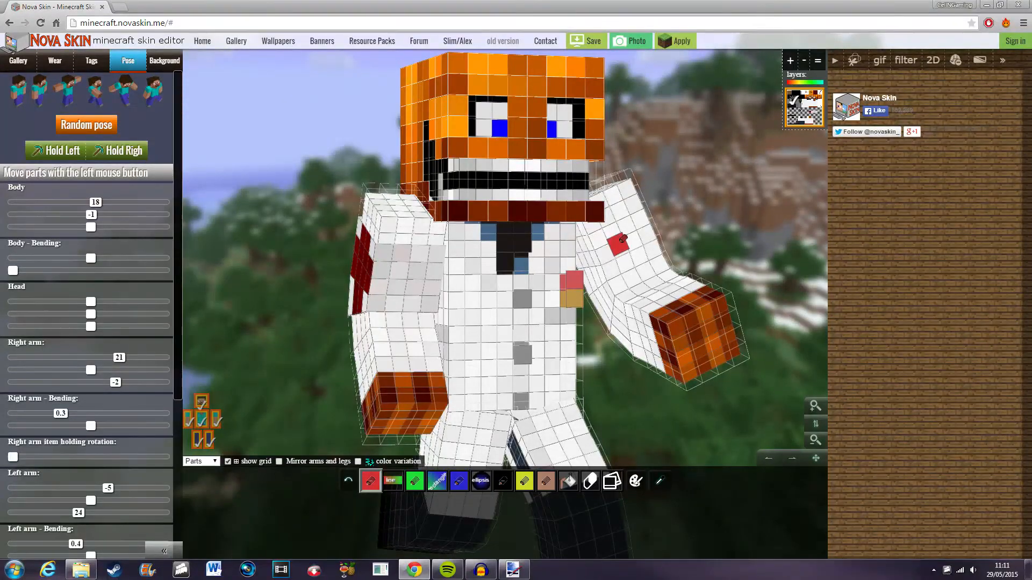
{"action": "left_click", "coordinate": [627, 220]}
{"action": "left_click", "coordinate": [638, 244]}
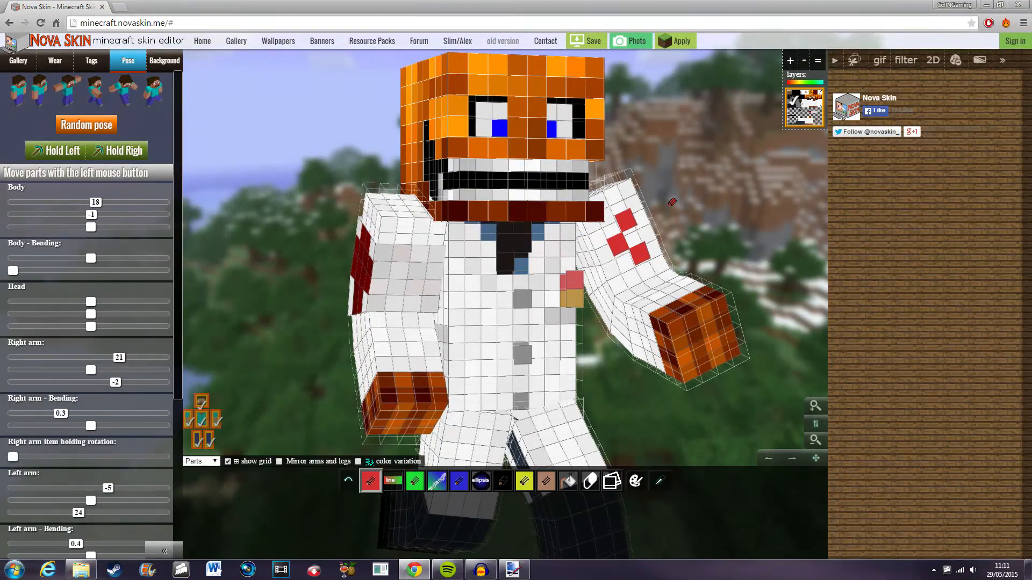
{"action": "key", "text": "ctrl+z"}
{"action": "key", "text": "ctrl+z"}
{"action": "key", "text": "ctrl+z"}
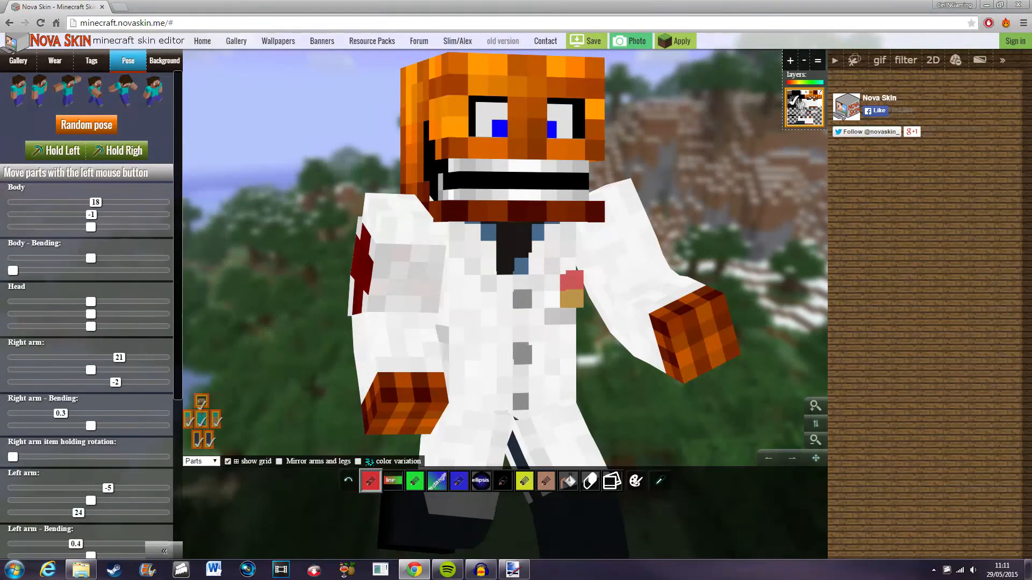
Take a photo of the posed character, copy the image, and close the photo preview.
{"action": "left_click", "coordinate": [633, 42]}
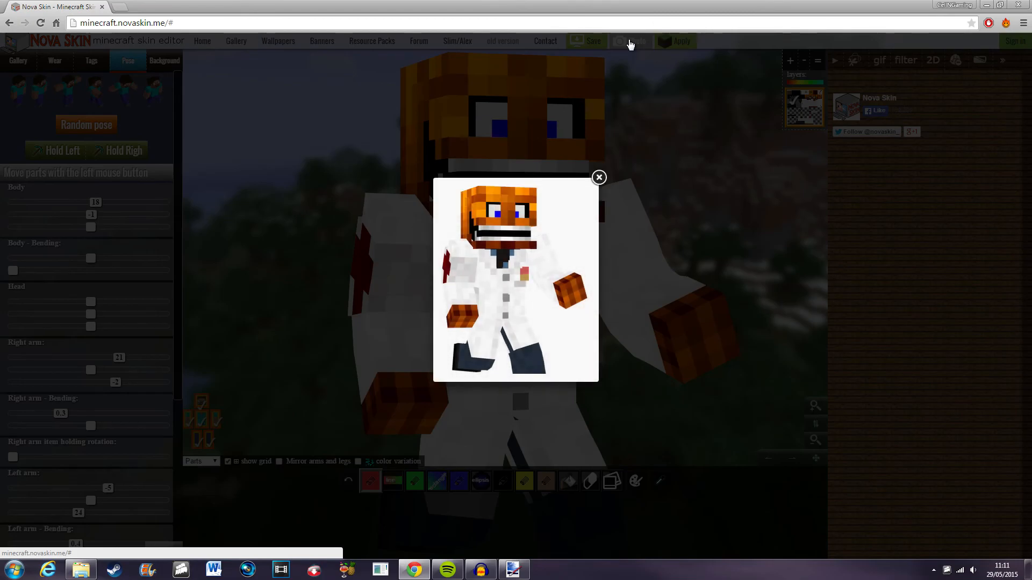
{"action": "right_click", "coordinate": [511, 270]}
{"action": "left_click", "coordinate": [555, 307]}
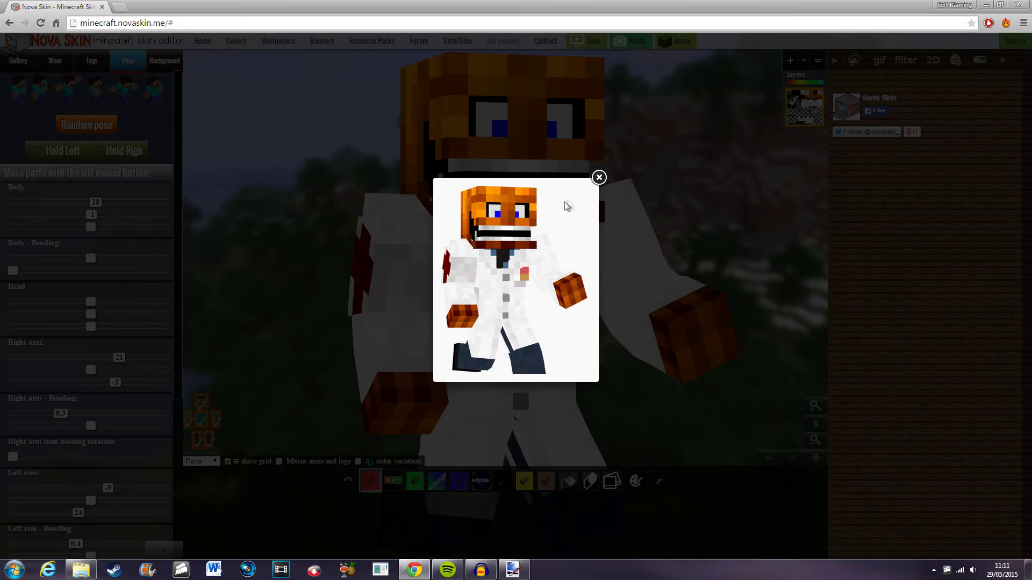
{"action": "left_click", "coordinate": [599, 177]}
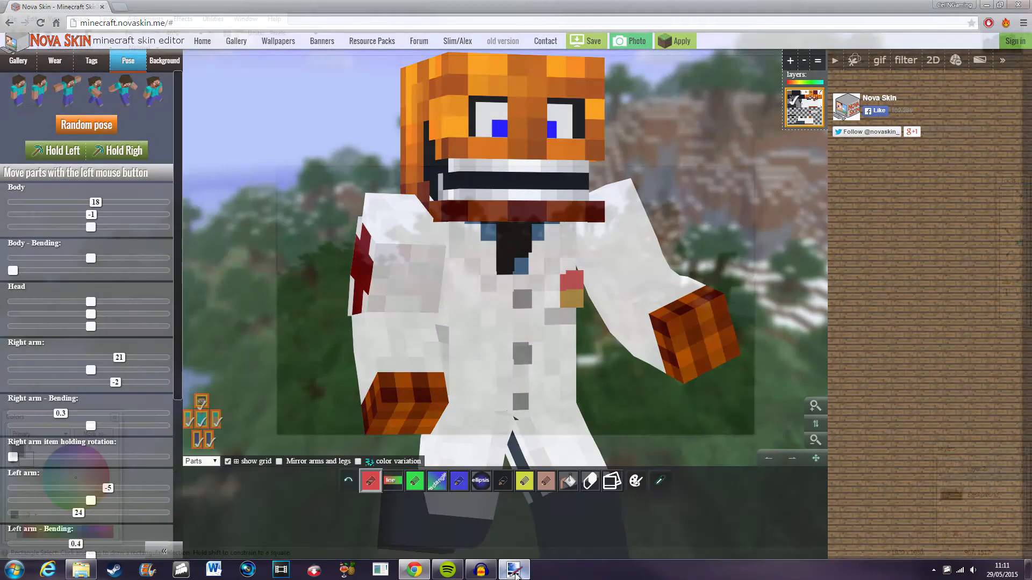
Switch to Paint.NET, paste the character image onto Layer 2, and move it toward the canvas's right side.
{"action": "left_click", "coordinate": [513, 570]}
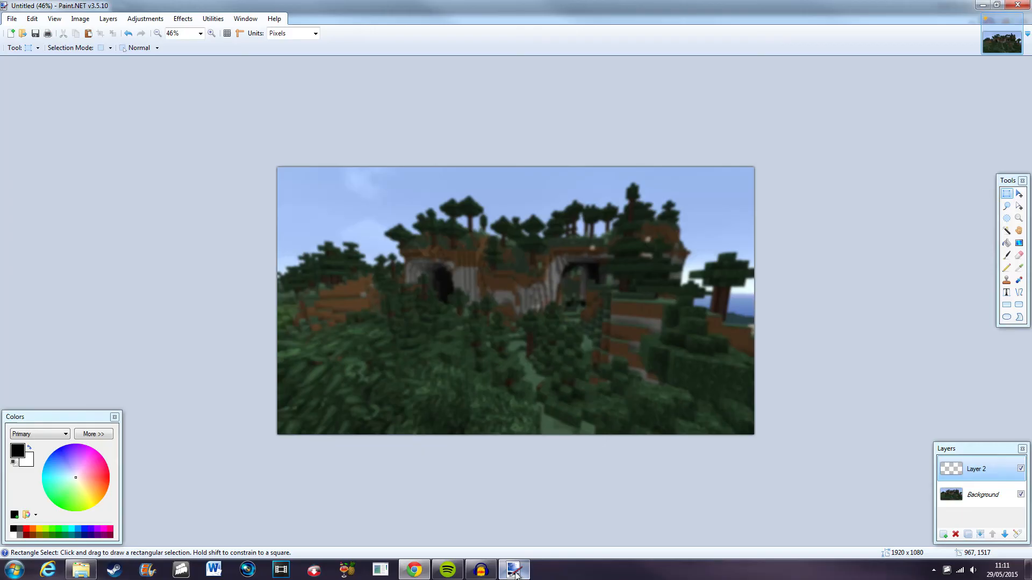
{"action": "key", "text": "ctrl+v"}
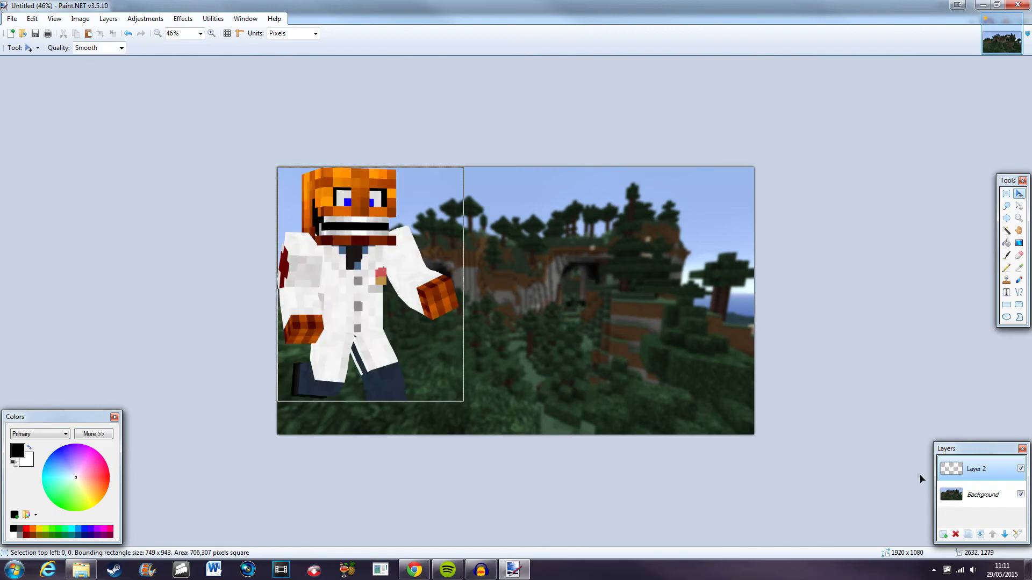
{"action": "left_click_drag", "start_coordinate": [445, 336], "coordinate": [699, 395]}
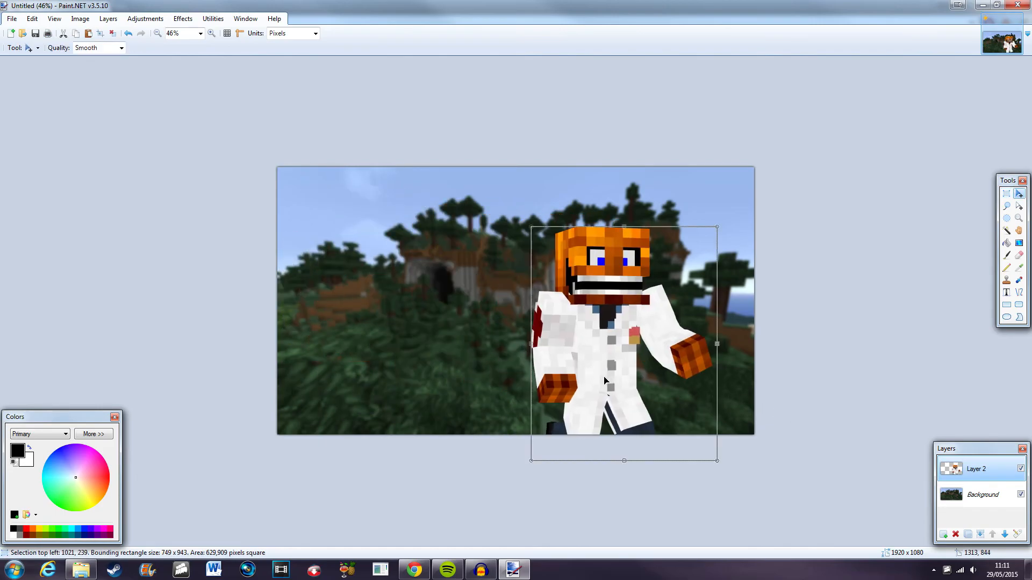
{"action": "scroll", "coordinate": [563, 352], "scroll_direction": "down", "scroll_amount": 3}
{"action": "left_click_drag", "start_coordinate": [581, 353], "coordinate": [570, 336]}
{"action": "scroll", "coordinate": [572, 337], "scroll_direction": "up", "scroll_amount": 5}
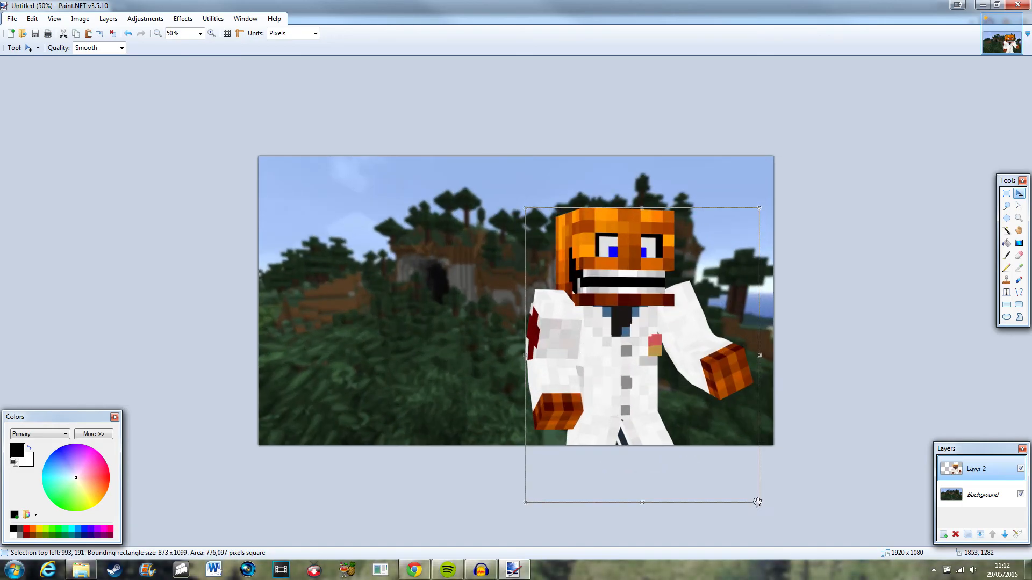
Resize and reposition the character on the right side of the canvas to about 824 × 1038 pixels.
{"action": "left_click_drag", "start_coordinate": [755, 499], "coordinate": [717, 460]}
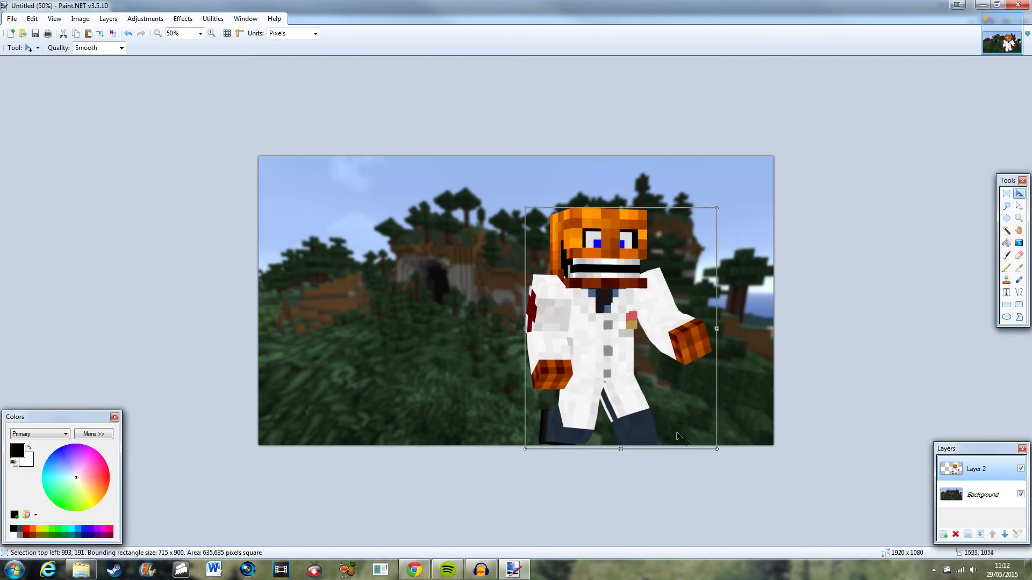
{"action": "left_click_drag", "start_coordinate": [525, 209], "coordinate": [439, 148]}
{"action": "key", "text": "ctrl+z"}
{"action": "left_click_drag", "start_coordinate": [525, 209], "coordinate": [497, 193]}
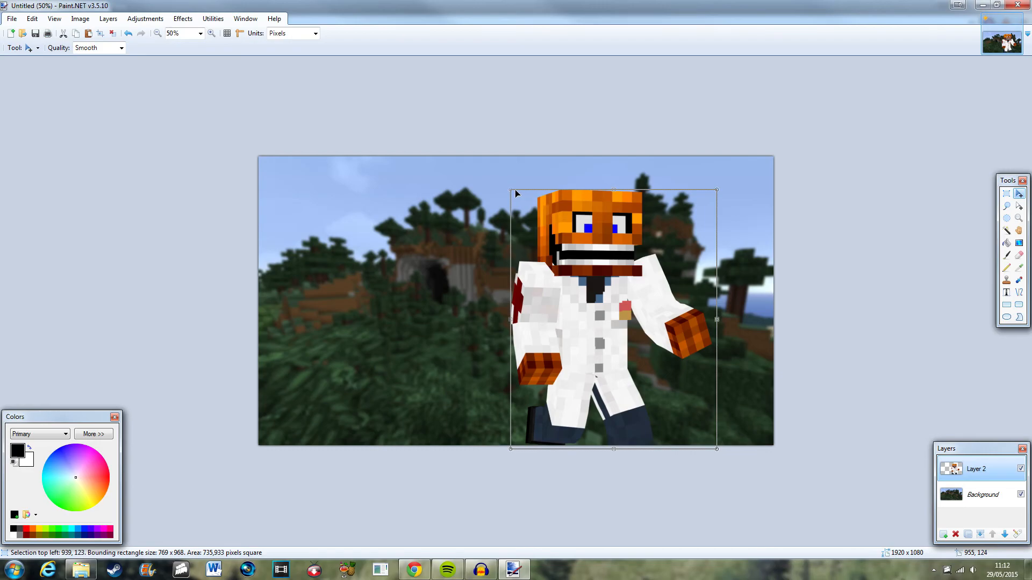
{"action": "left_click_drag", "start_coordinate": [511, 188], "coordinate": [189, 166]}
{"action": "key", "text": "ctrl+z"}
{"action": "left_click_drag", "start_coordinate": [511, 192], "coordinate": [422, 143]}
{"action": "left_click_drag", "start_coordinate": [584, 264], "coordinate": [607, 279]}
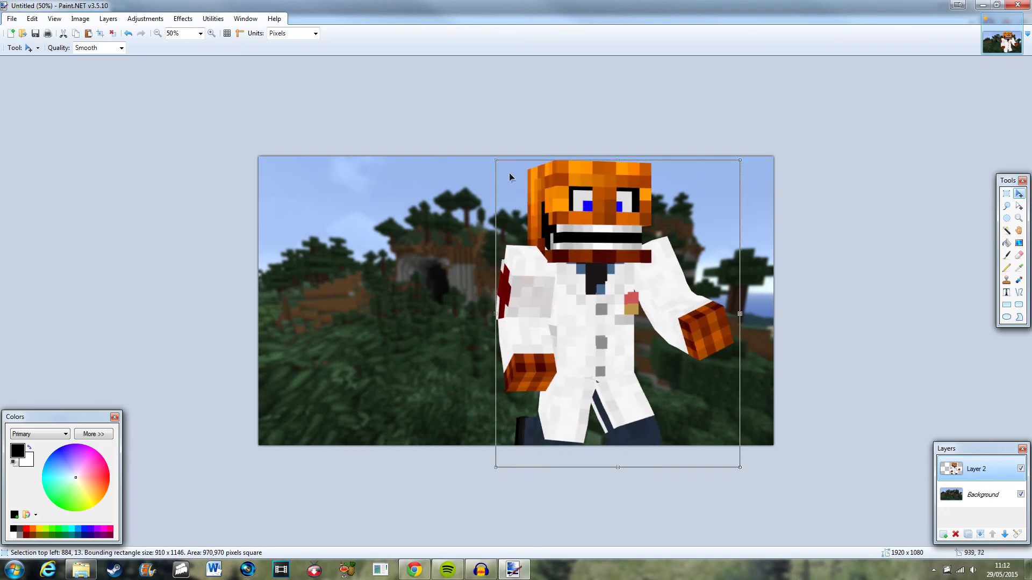
{"action": "left_click_drag", "start_coordinate": [495, 162], "coordinate": [559, 211]}
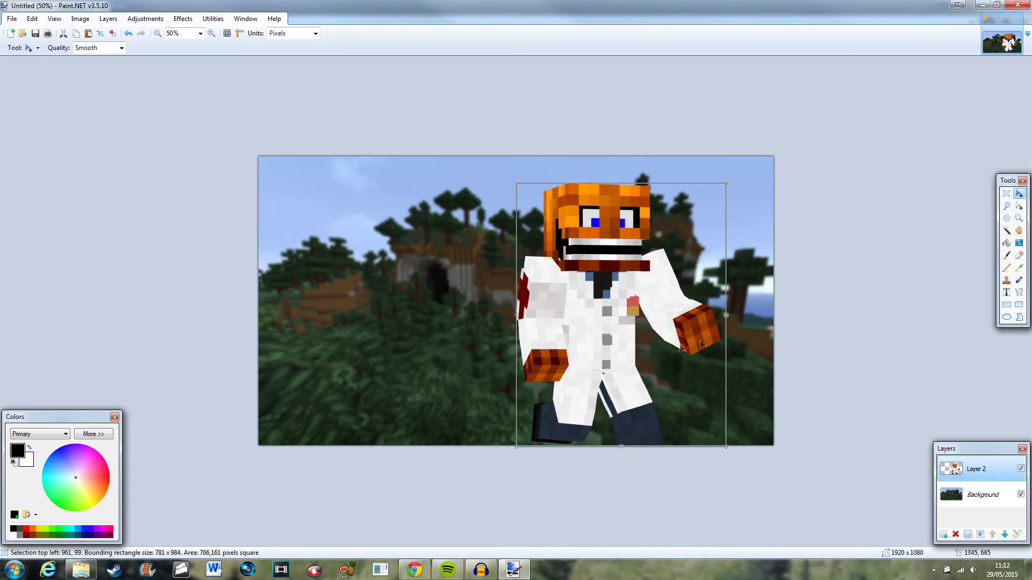
{"action": "left_click_drag", "start_coordinate": [724, 184], "coordinate": [736, 170]}
{"action": "left_click_drag", "start_coordinate": [673, 250], "coordinate": [673, 254]}
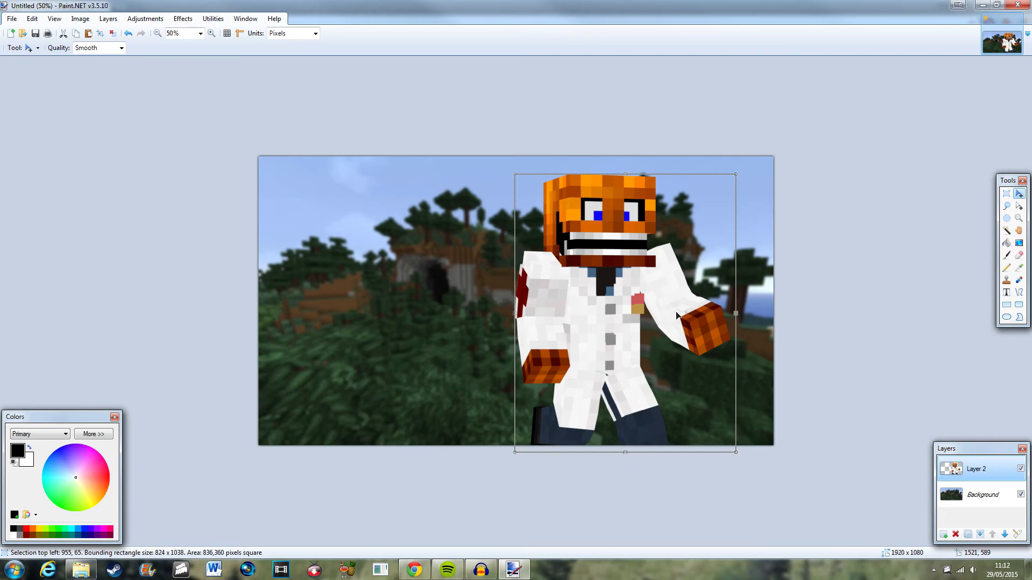
Add a new layer and deselect the placed character.
{"action": "left_click", "coordinate": [944, 534]}
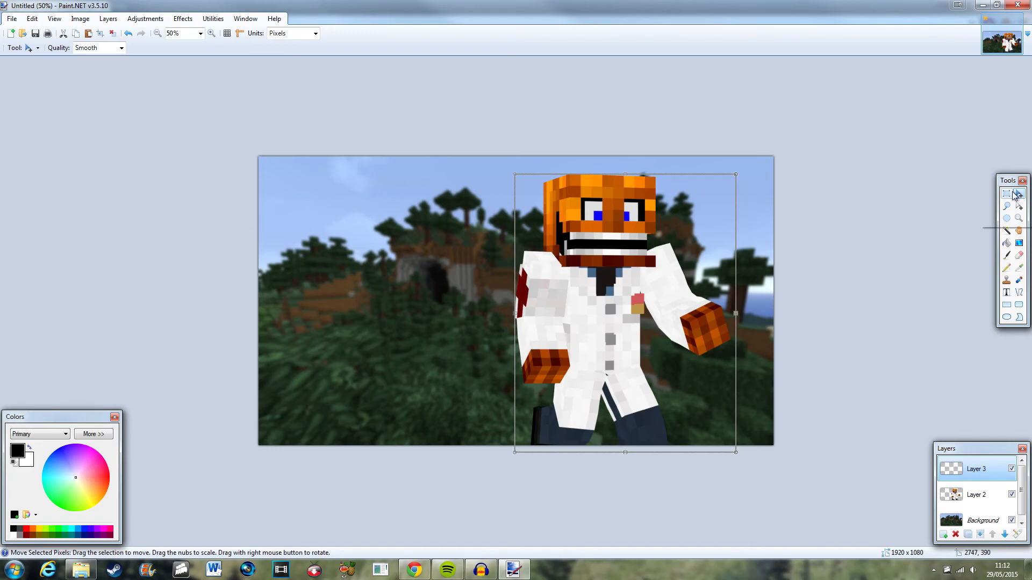
{"action": "left_click", "coordinate": [1007, 194]}
{"action": "left_click", "coordinate": [866, 141]}
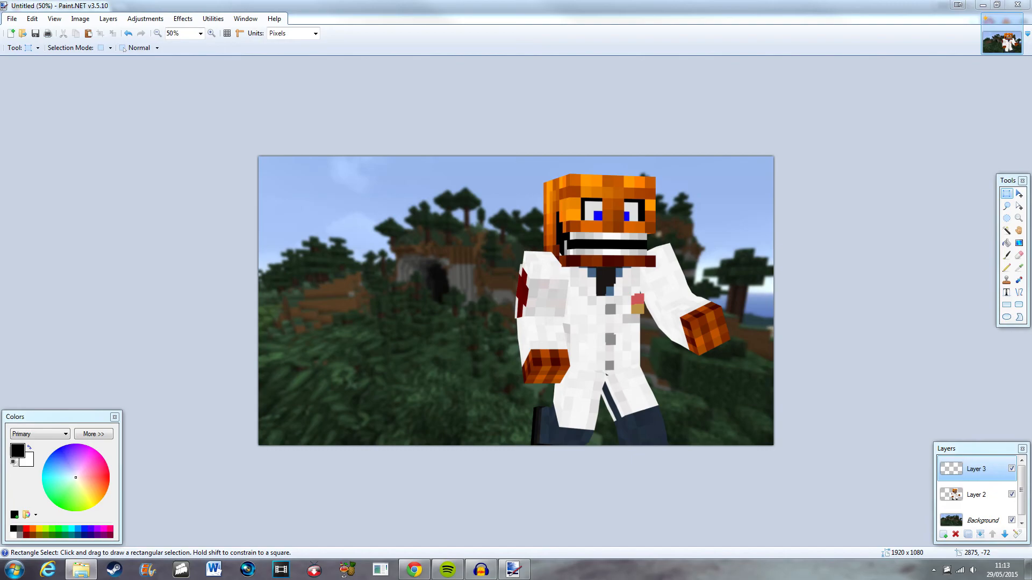
Drop the MHC logo image onto the canvas as a new layer and delete the empty Layer 3.
{"action": "left_click_drag", "start_coordinate": [1031, 137], "coordinate": [383, 298]}
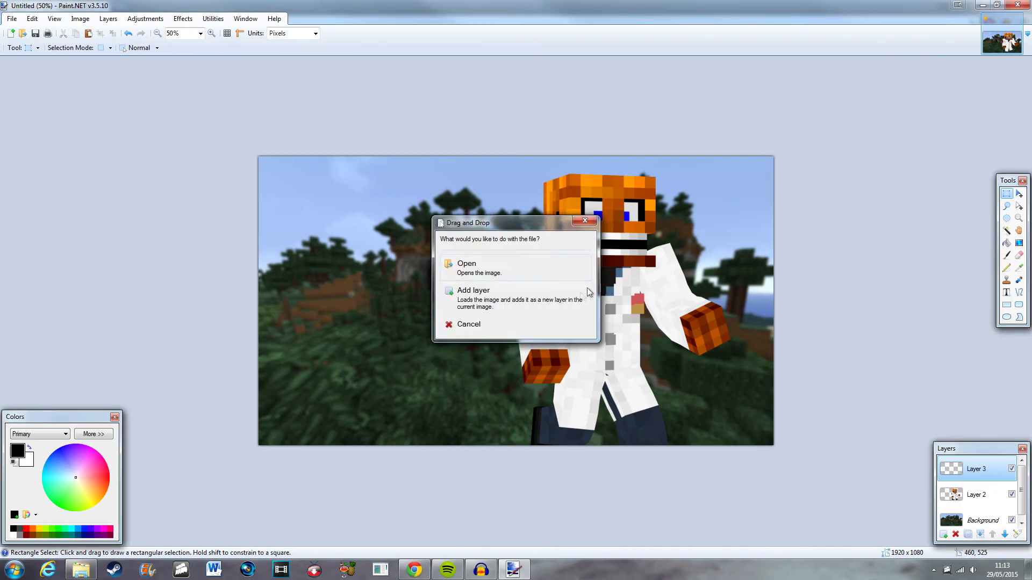
{"action": "left_click", "coordinate": [526, 305]}
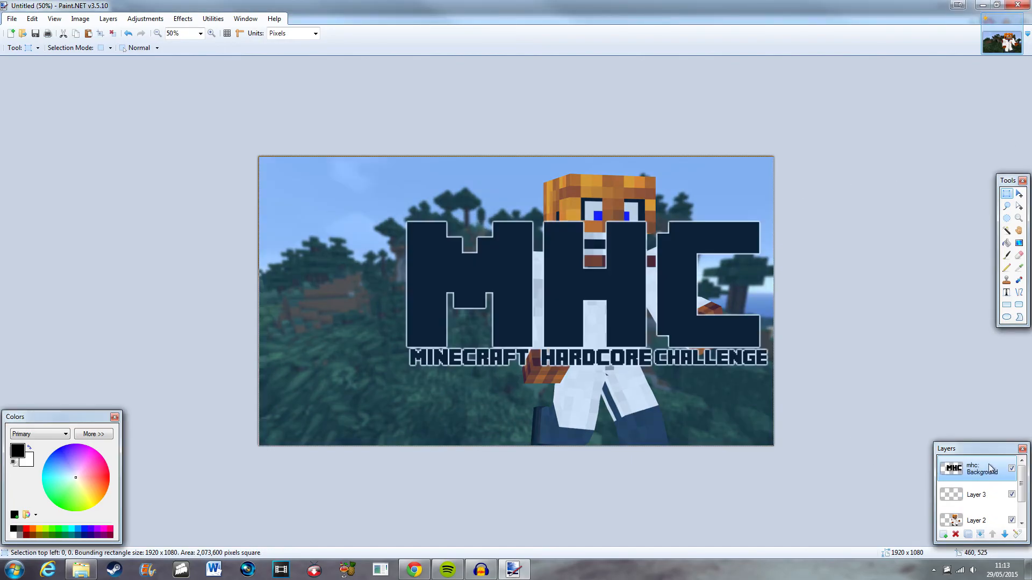
{"action": "left_click", "coordinate": [979, 495]}
{"action": "left_click", "coordinate": [956, 535]}
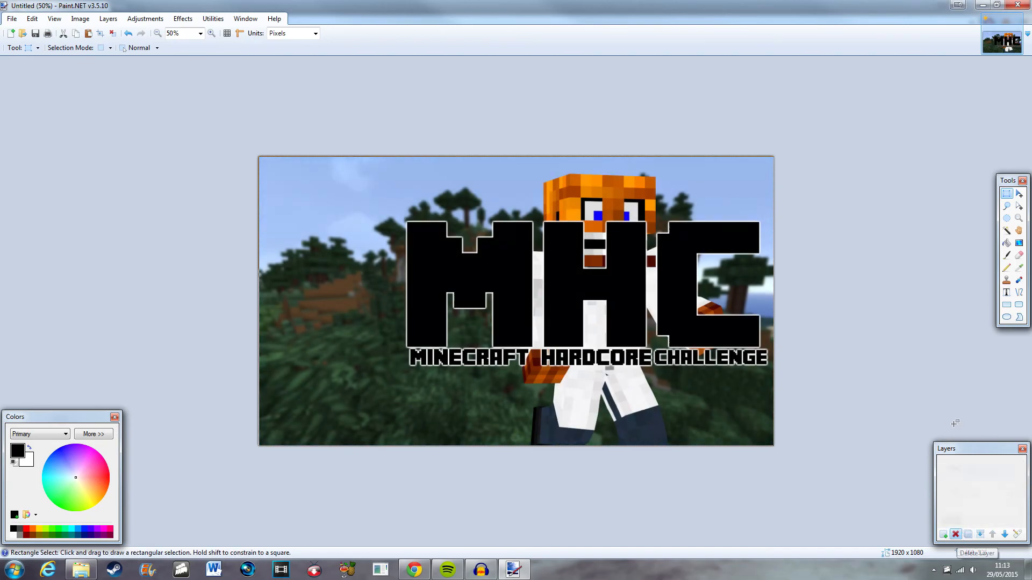
Move and resize the MHC logo so it sits across the canvas's centre-left, overlapping the character.
{"action": "left_click", "coordinate": [1018, 194]}
{"action": "left_click_drag", "start_coordinate": [660, 312], "coordinate": [587, 321]}
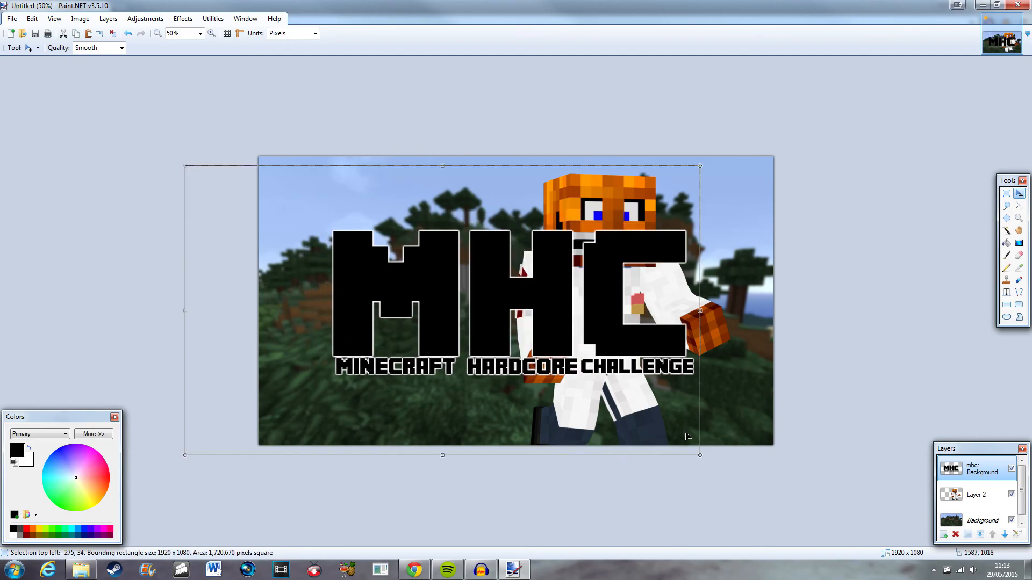
{"action": "left_click_drag", "start_coordinate": [700, 456], "coordinate": [812, 445]}
{"action": "left_click_drag", "start_coordinate": [517, 388], "coordinate": [525, 421]}
{"action": "left_click_drag", "start_coordinate": [566, 390], "coordinate": [587, 356]}
Invert the colours of the MHC logo layer so the logo turns white.
{"action": "left_click", "coordinate": [148, 20]}
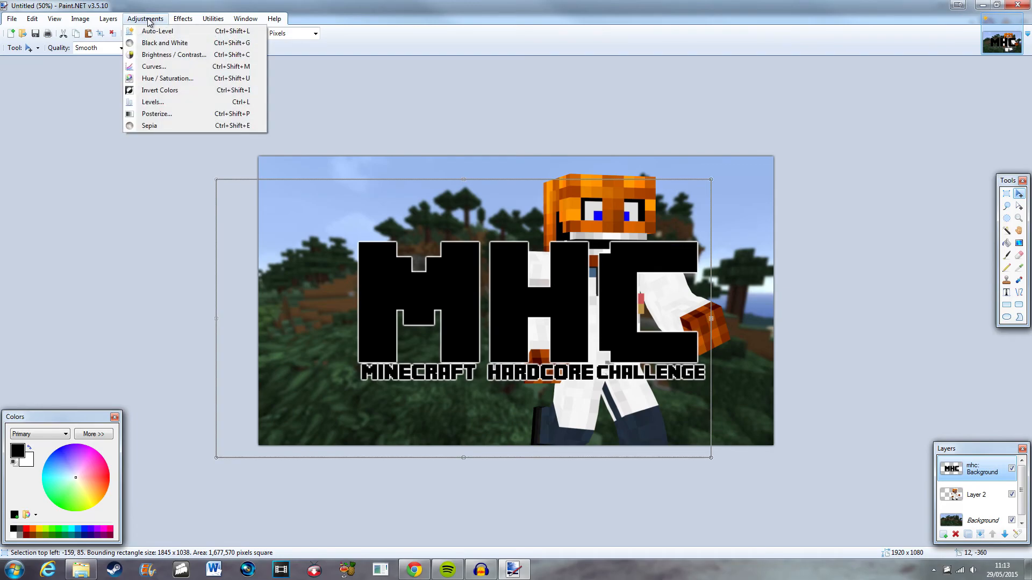
{"action": "left_click", "coordinate": [161, 89]}
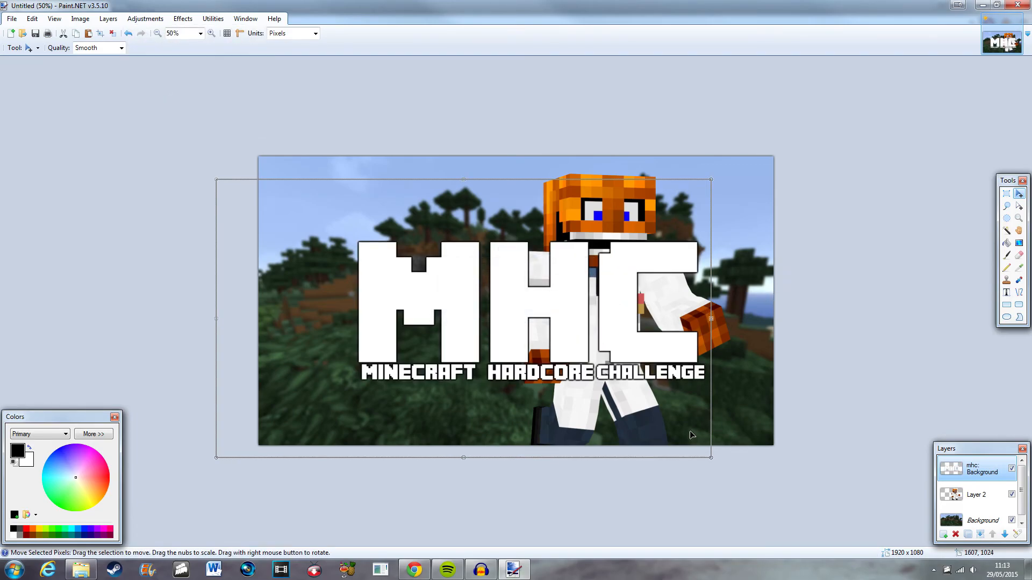
Shrink the logo to about 1089 × 612 pixels, move it into the top-left corner, and deselect it.
{"action": "left_click_drag", "start_coordinate": [546, 349], "coordinate": [452, 268]}
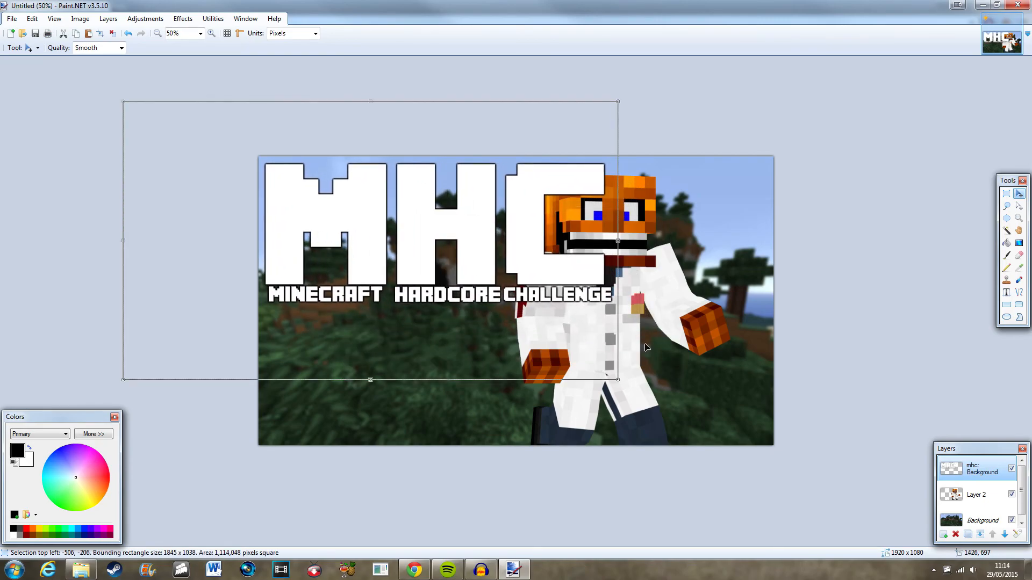
{"action": "left_click_drag", "start_coordinate": [624, 380], "coordinate": [487, 295]}
{"action": "left_click_drag", "start_coordinate": [428, 254], "coordinate": [425, 257]}
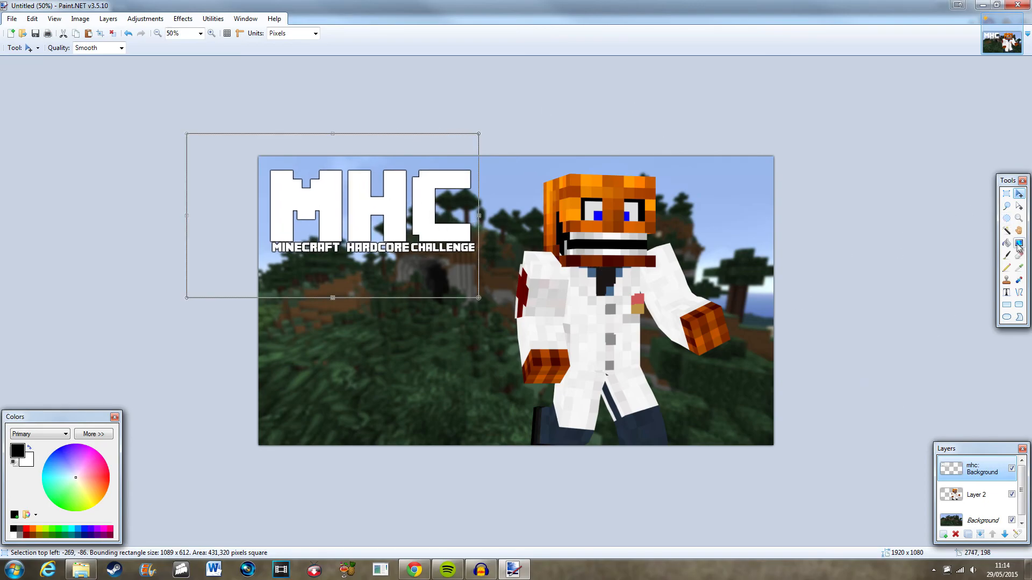
{"action": "left_click", "coordinate": [1006, 194]}
{"action": "left_click", "coordinate": [870, 144]}
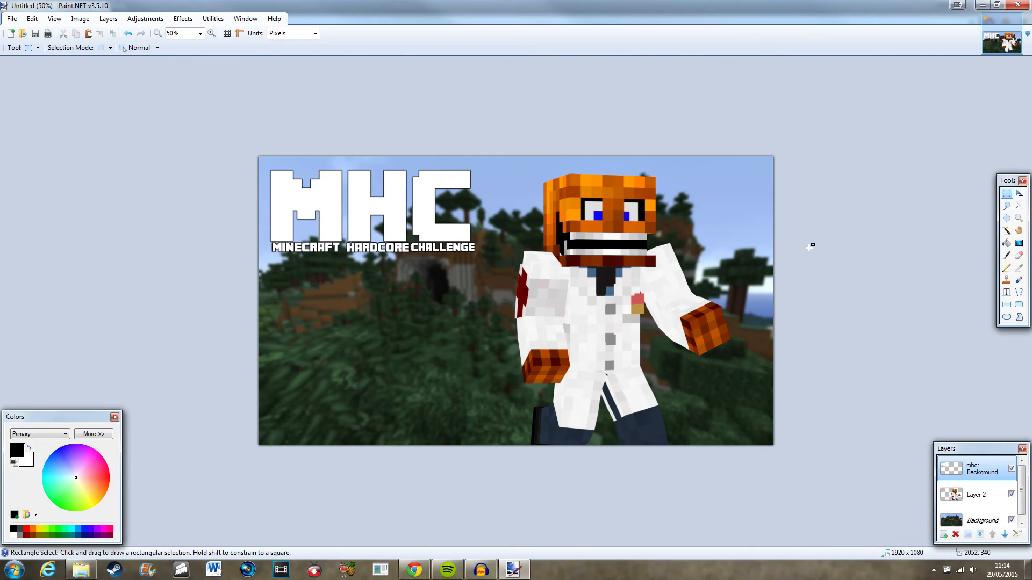
Choose the Rectangle tool with a dark blue colour and open the earlier thumbnail mhc may.pdn from recent files.
{"action": "left_click", "coordinate": [1008, 317]}
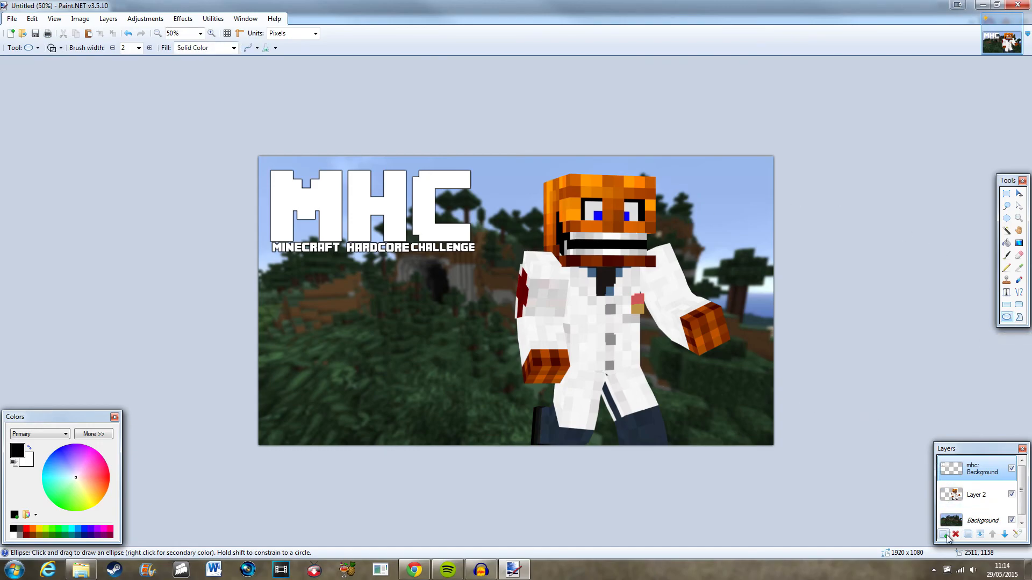
{"action": "left_click", "coordinate": [1005, 306]}
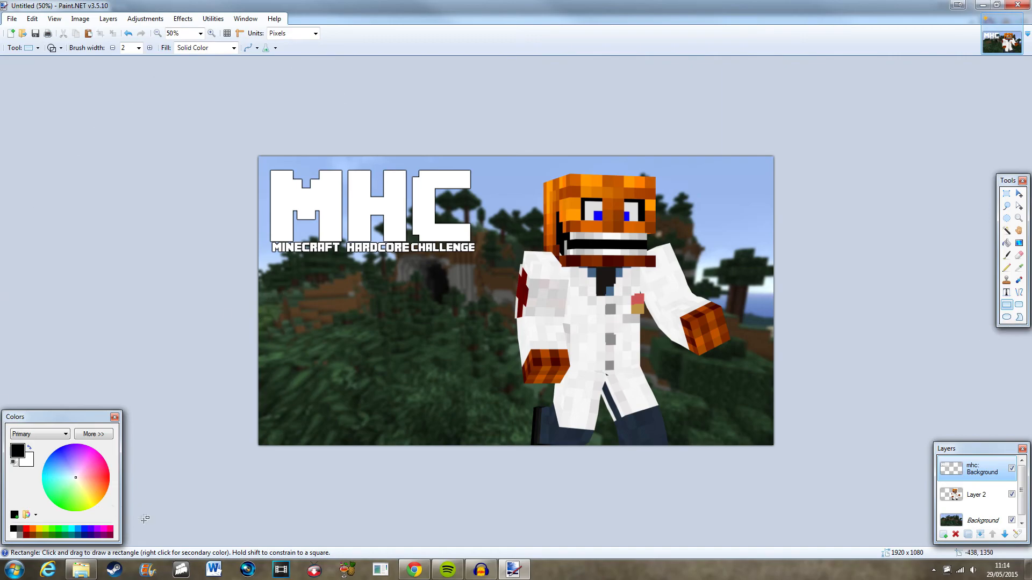
{"action": "left_click", "coordinate": [85, 535]}
{"action": "left_click", "coordinate": [11, 18]}
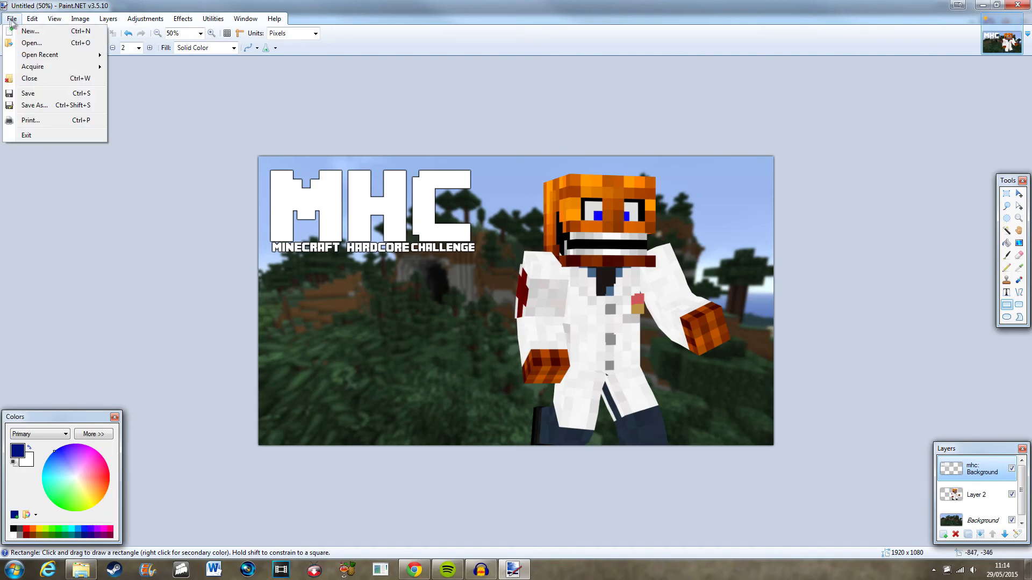
{"action": "mouse_move", "coordinate": [48, 55]}
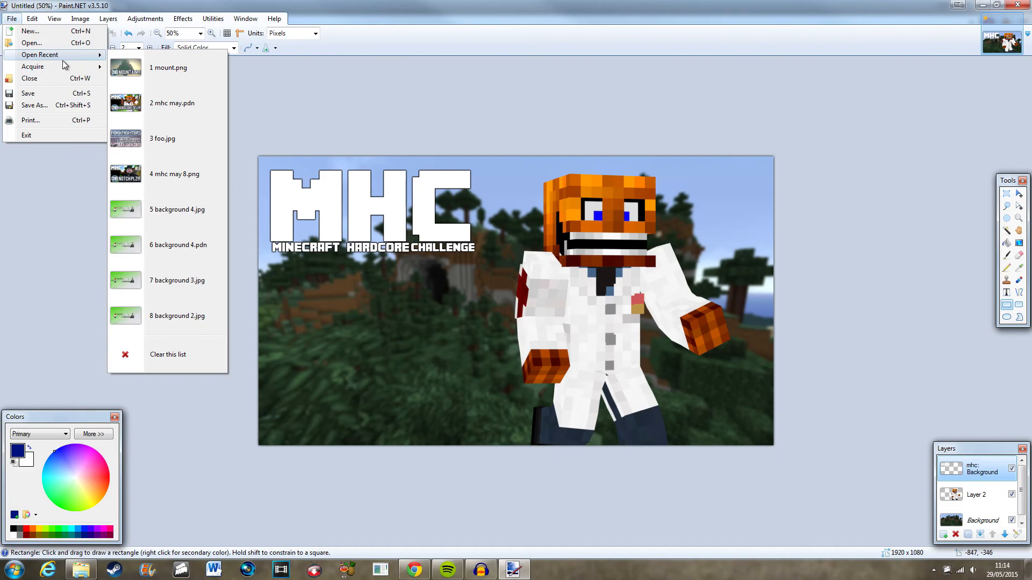
{"action": "left_click", "coordinate": [196, 105]}
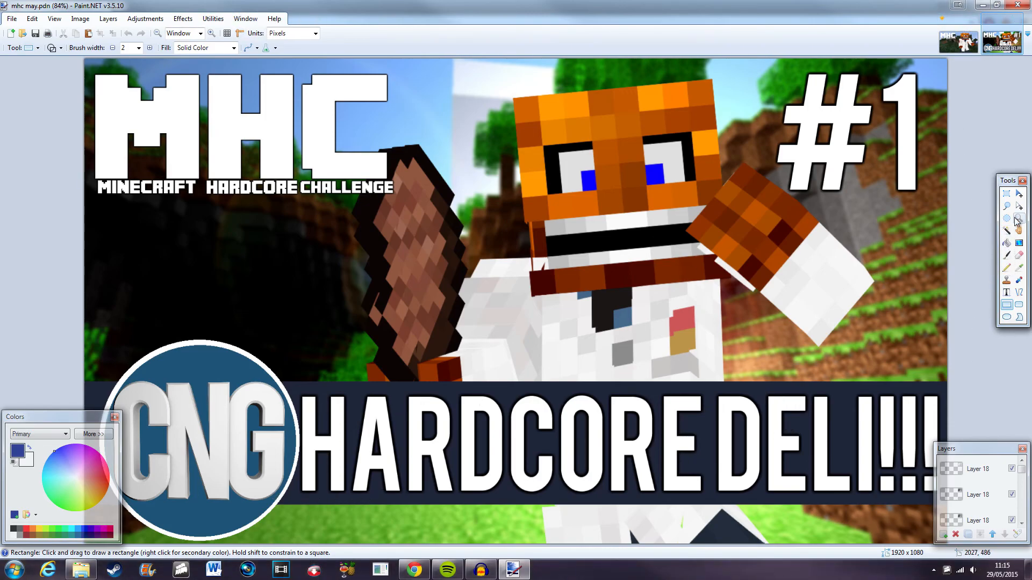
Sample the banner colours from the layers of mhc may.pdn with the Color Picker and return to the new thumbnail.
{"action": "left_click", "coordinate": [1019, 268]}
{"action": "left_click", "coordinate": [233, 372]}
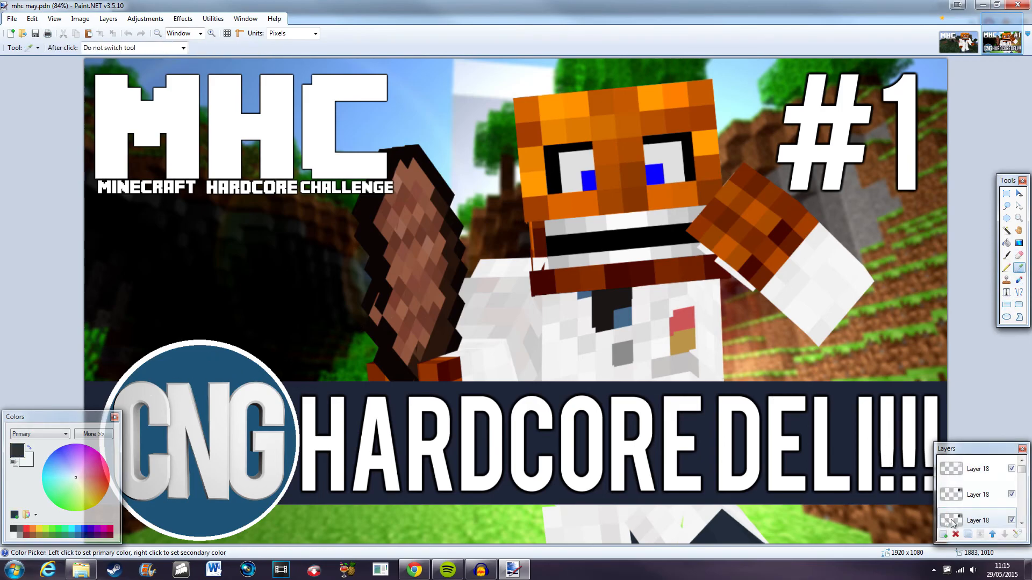
{"action": "left_click_drag", "start_coordinate": [1022, 469], "coordinate": [1018, 518]}
{"action": "left_click", "coordinate": [984, 465]}
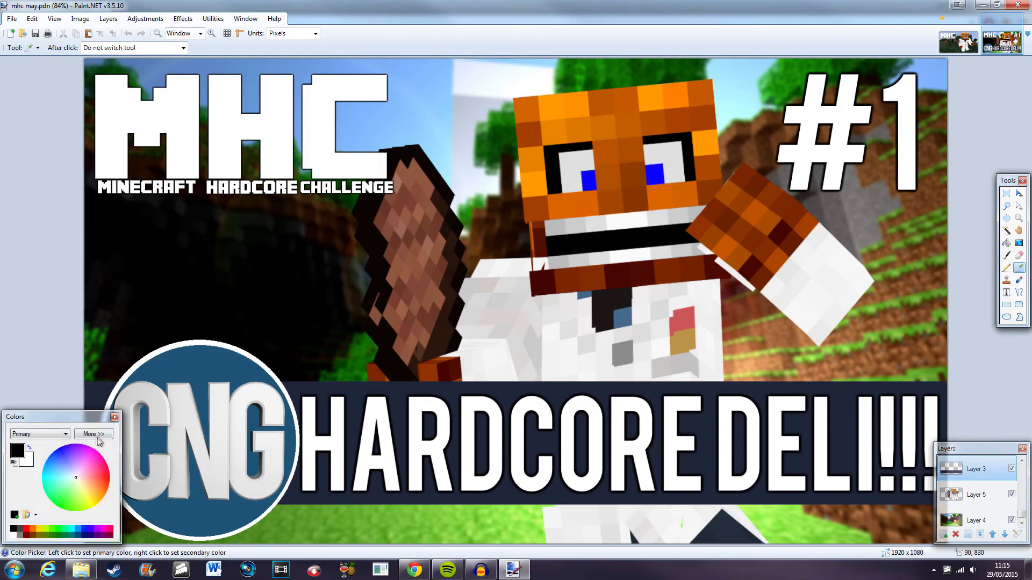
{"action": "left_click", "coordinate": [653, 393]}
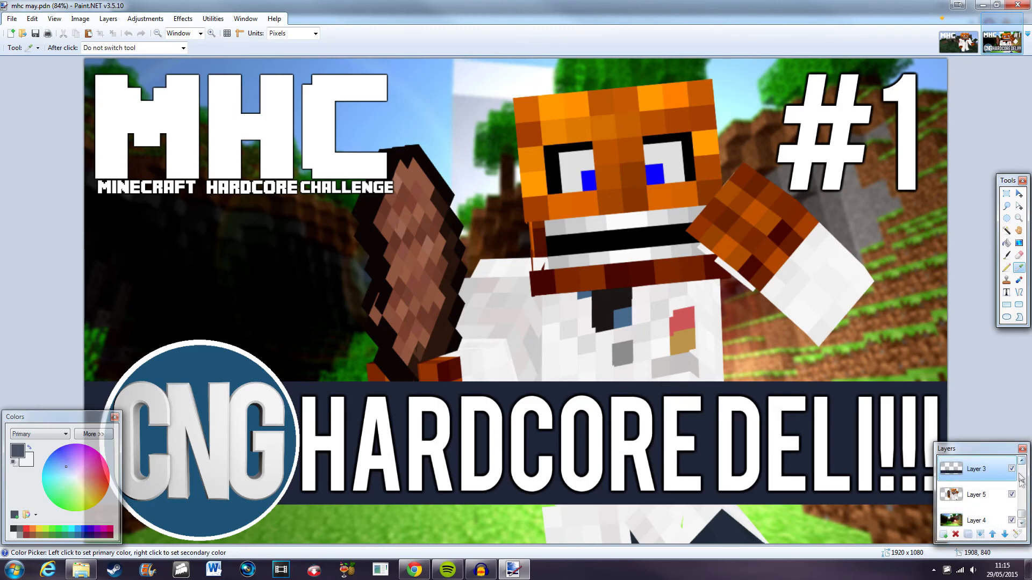
{"action": "scroll", "coordinate": [1021, 516], "scroll_direction": "down", "scroll_amount": 3}
{"action": "left_click", "coordinate": [976, 483]}
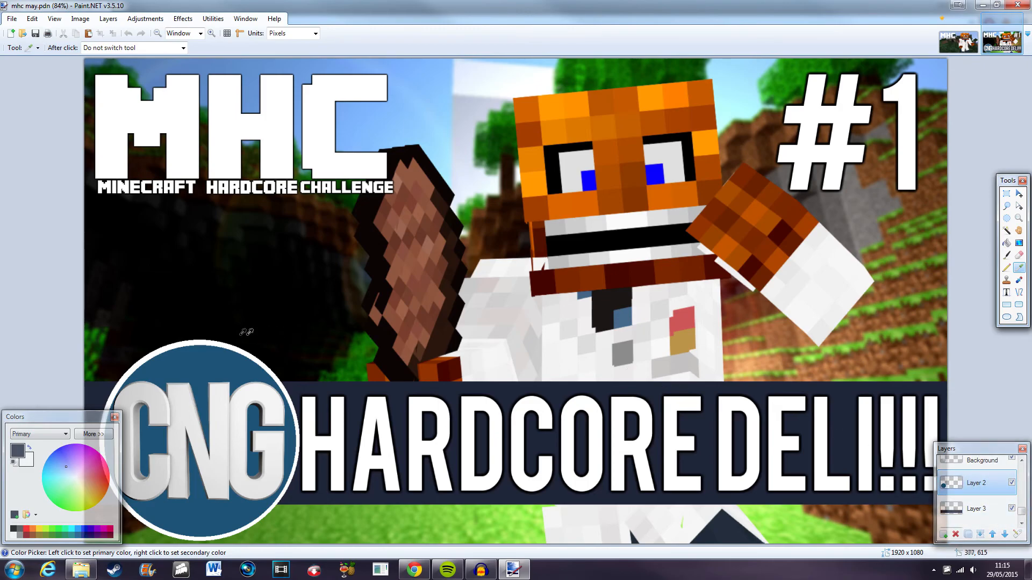
{"action": "left_click", "coordinate": [29, 447]}
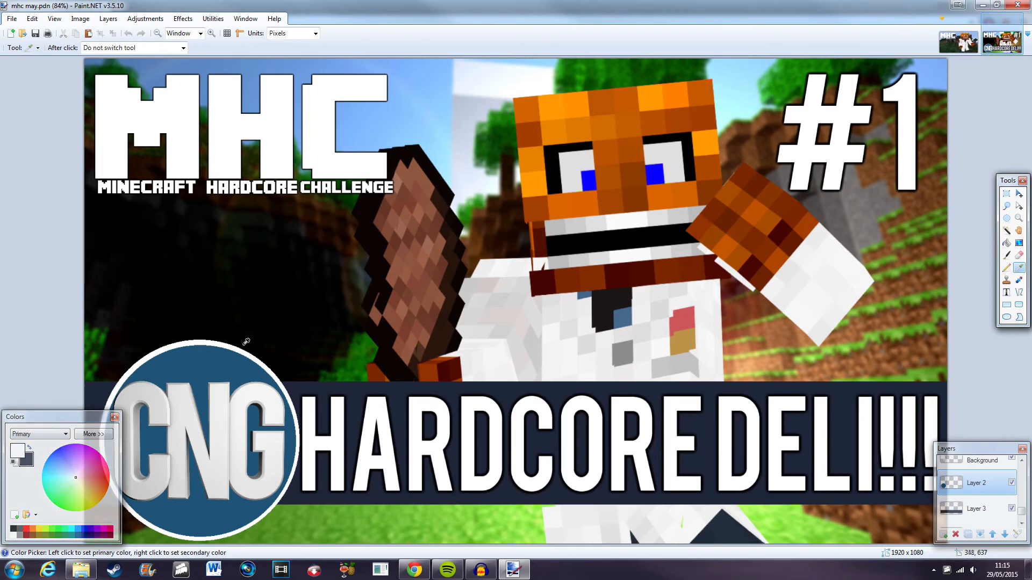
{"action": "left_click", "coordinate": [198, 357]}
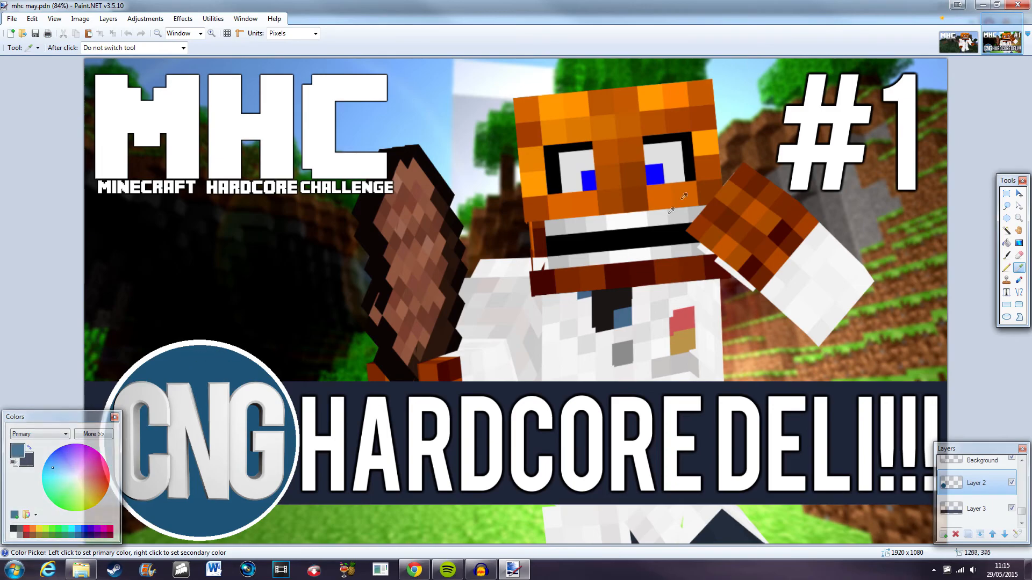
{"action": "left_click", "coordinate": [958, 42]}
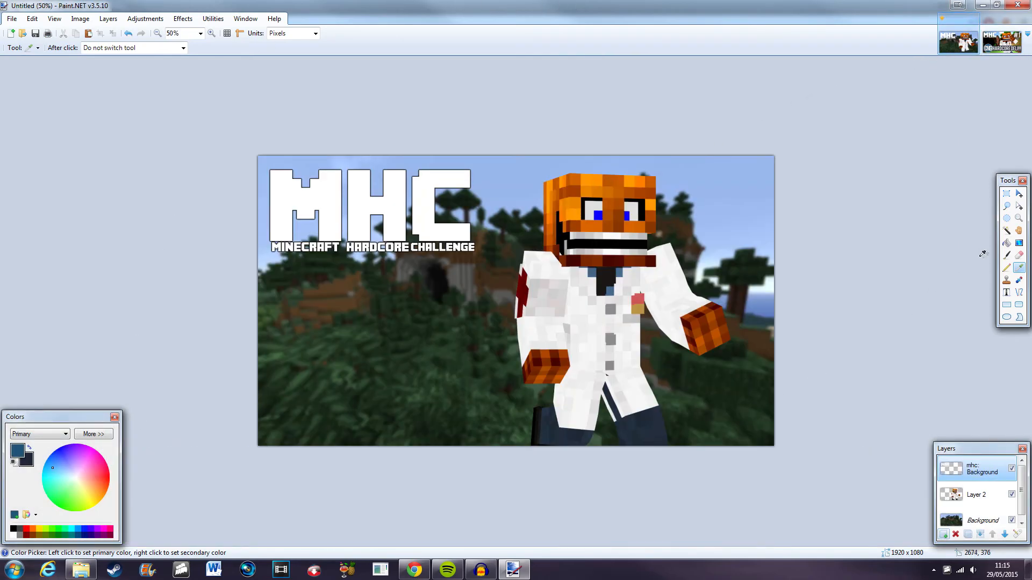
Draw a rectangle across the lower part of the canvas and undo it.
{"action": "left_click", "coordinate": [1006, 317]}
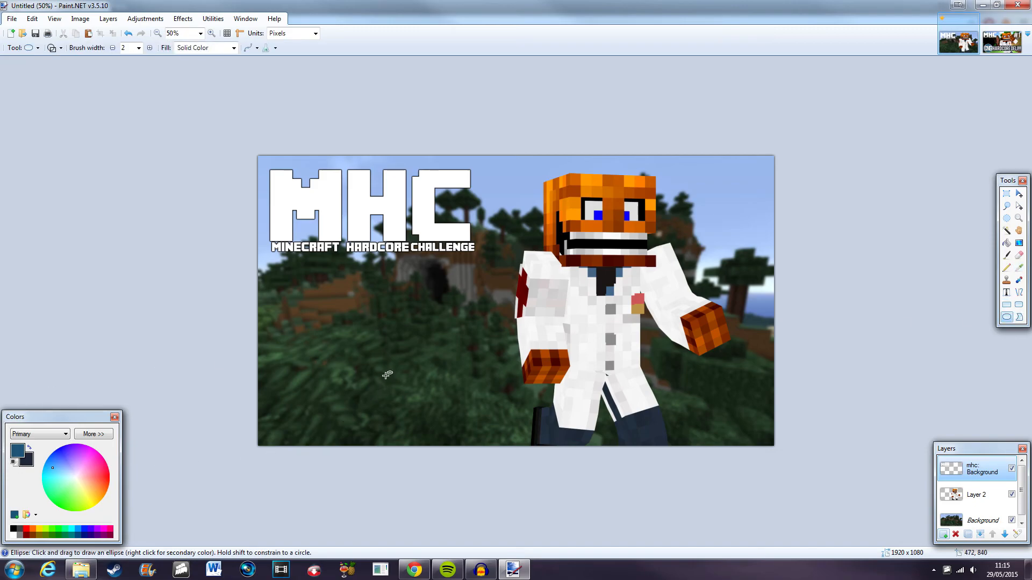
{"action": "left_click", "coordinate": [1007, 305]}
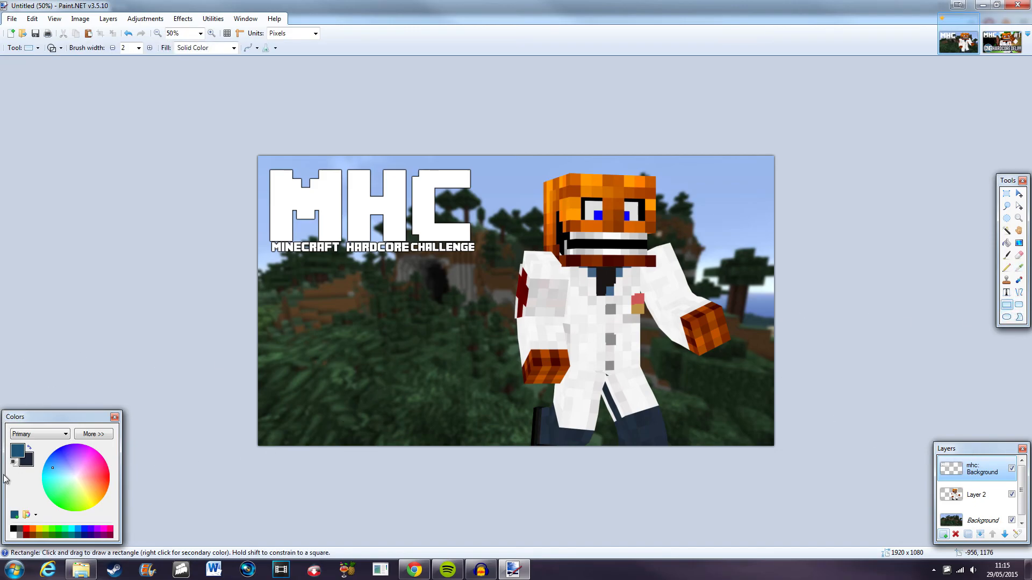
{"action": "left_click", "coordinate": [30, 447]}
{"action": "left_click_drag", "start_coordinate": [246, 341], "coordinate": [838, 414]}
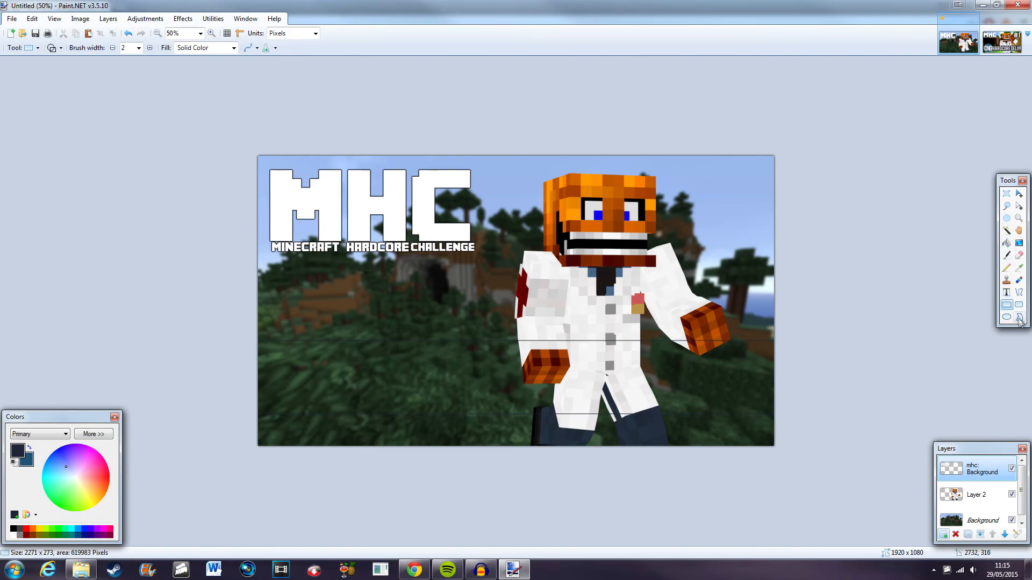
{"action": "key", "text": "ctrl+z"}
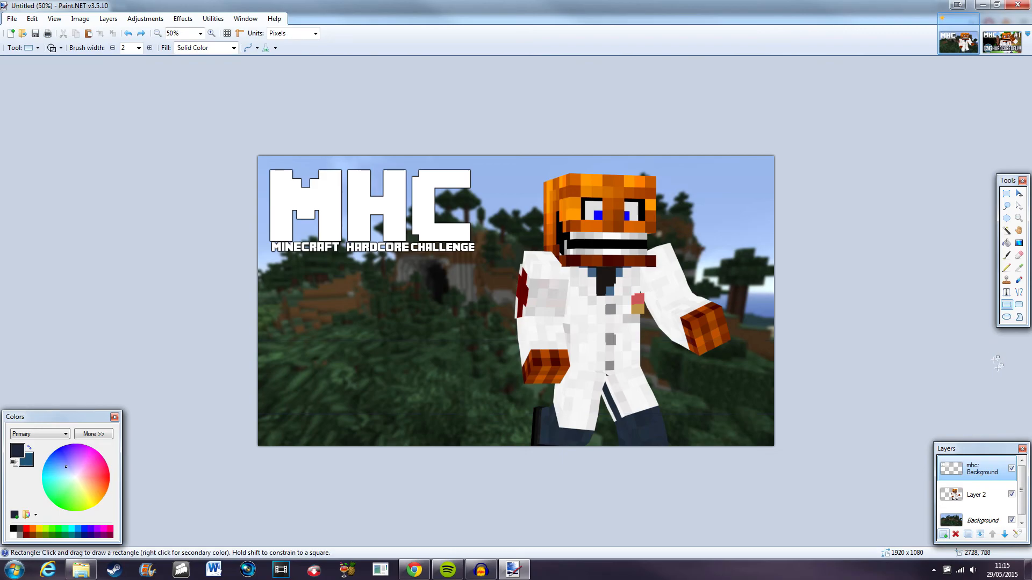
Add a new layer, draw a wide rectangle across the lower canvas, and fill it with dark navy.
{"action": "left_click", "coordinate": [945, 534]}
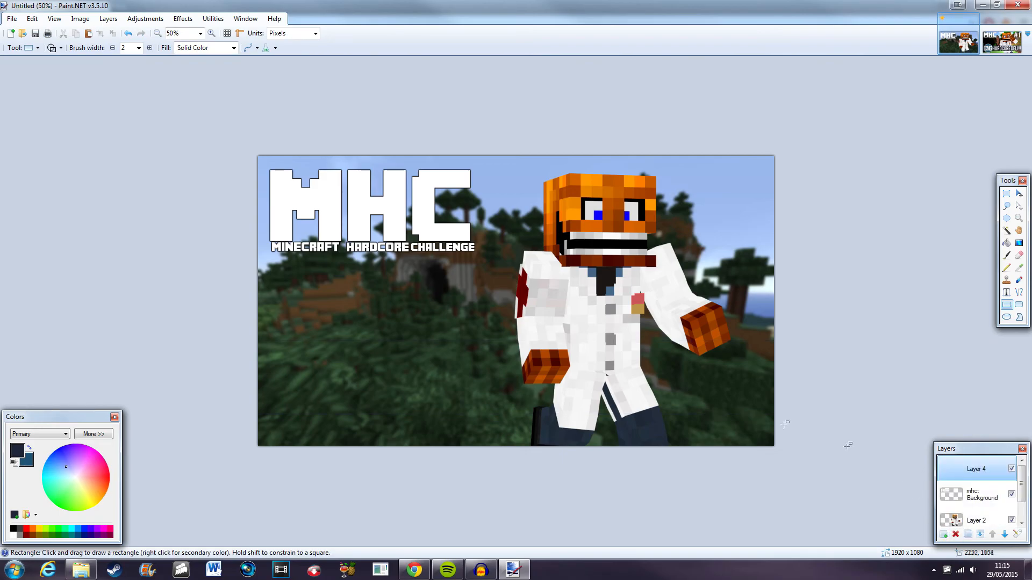
{"action": "left_click_drag", "start_coordinate": [220, 347], "coordinate": [882, 431]}
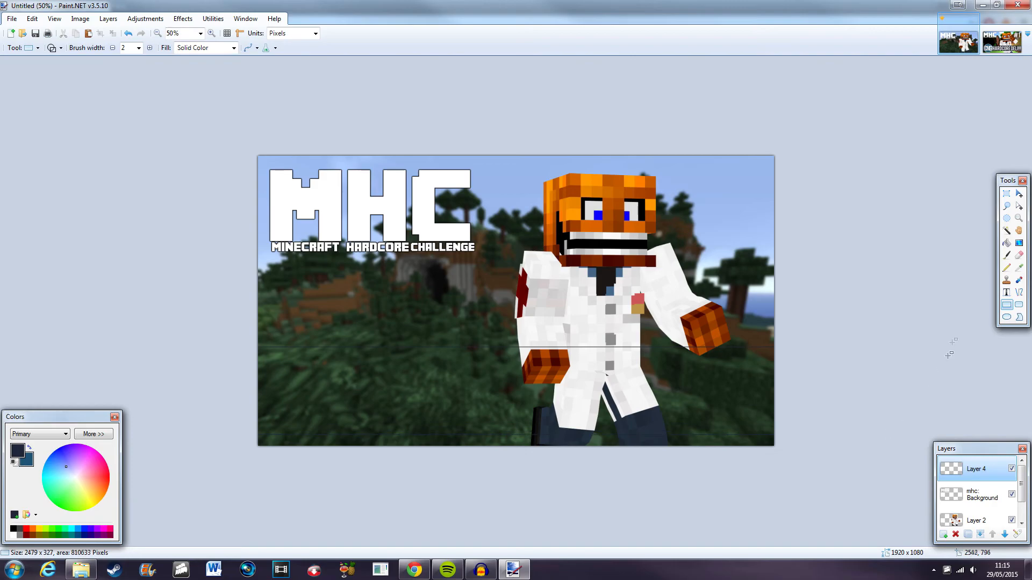
{"action": "left_click", "coordinate": [1007, 242]}
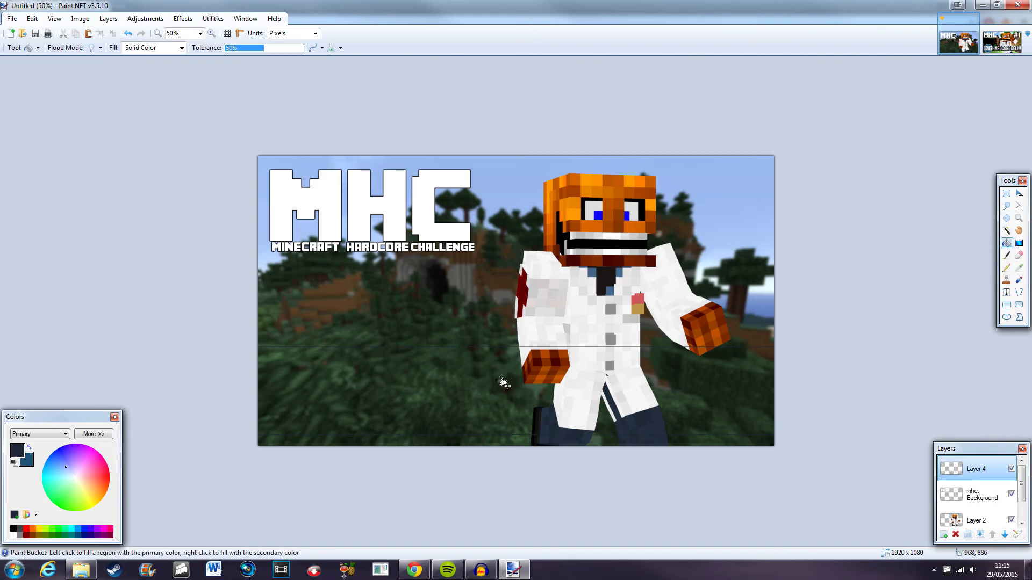
{"action": "left_click", "coordinate": [499, 377]}
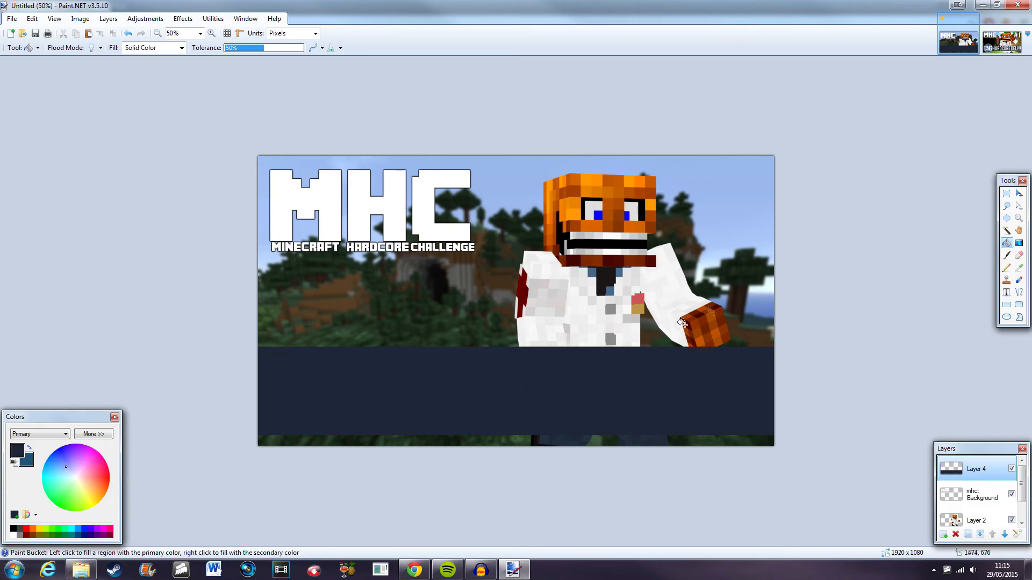
Stretch the navy band to the full canvas width and move it upward.
{"action": "left_click", "coordinate": [1019, 194]}
{"action": "mouse_move", "coordinate": [649, 392]}
{"action": "left_mouse_down"}
{"action": "mouse_move", "coordinate": [658, 390]}
{"action": "mouse_move", "coordinate": [638, 390]}
{"action": "left_mouse_up"}
{"action": "left_click_drag", "start_coordinate": [767, 297], "coordinate": [803, 288]}
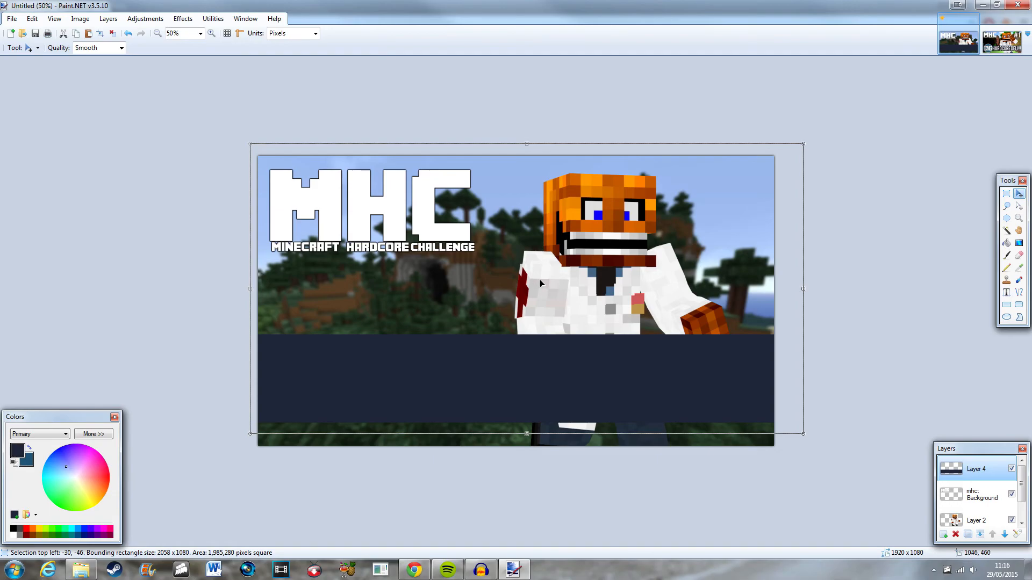
{"action": "mouse_move", "coordinate": [609, 372]}
{"action": "left_mouse_down"}
{"action": "mouse_move", "coordinate": [608, 394]}
{"action": "mouse_move", "coordinate": [612, 361]}
{"action": "left_mouse_up"}
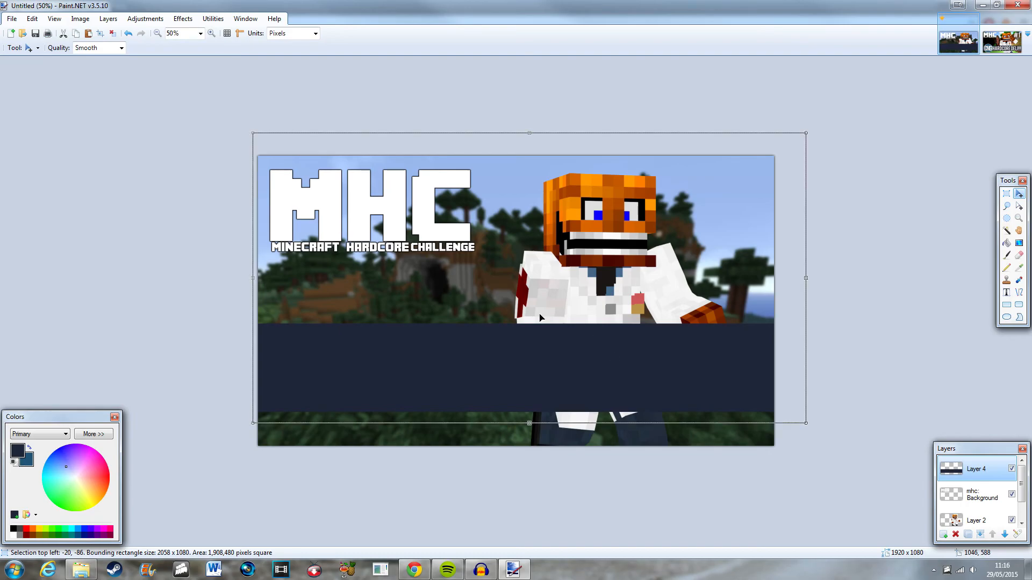
{"action": "left_click_drag", "start_coordinate": [530, 428], "coordinate": [540, 374]}
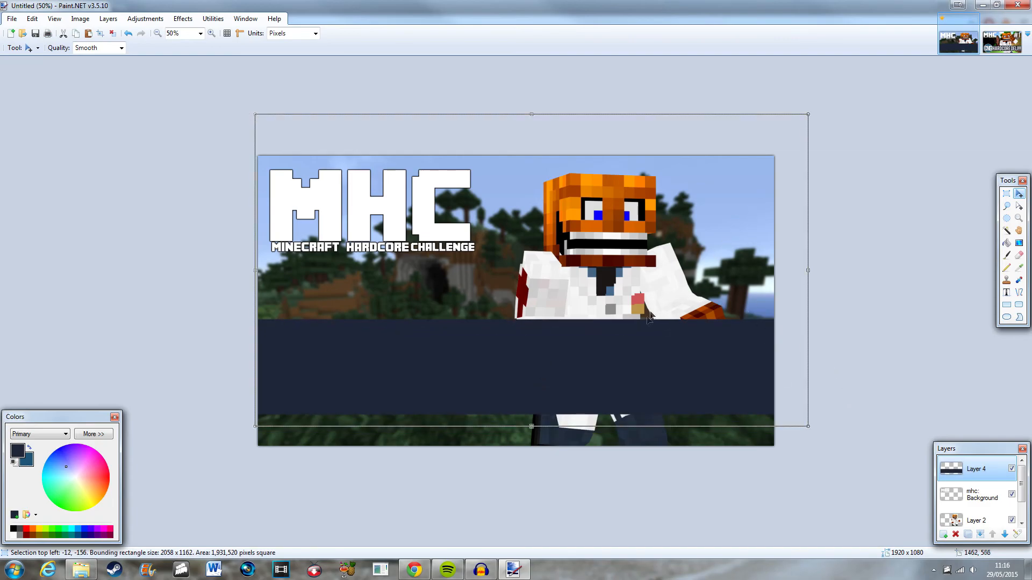
Reposition the navy band higher so it crosses the character's chest.
{"action": "scroll", "coordinate": [976, 491], "scroll_direction": "down", "scroll_amount": 1}
{"action": "left_click", "coordinate": [976, 489]}
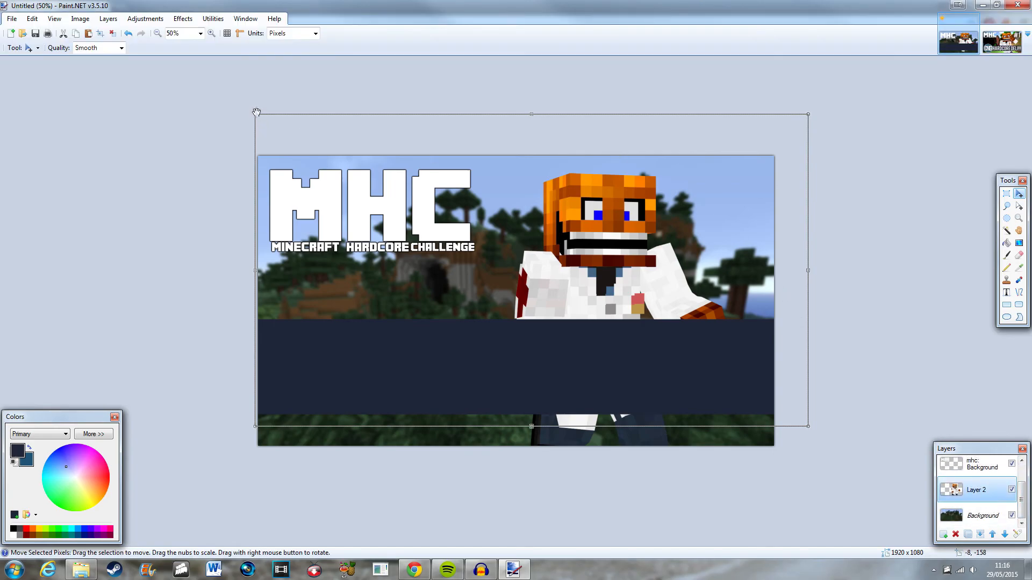
{"action": "left_click", "coordinate": [1006, 194]}
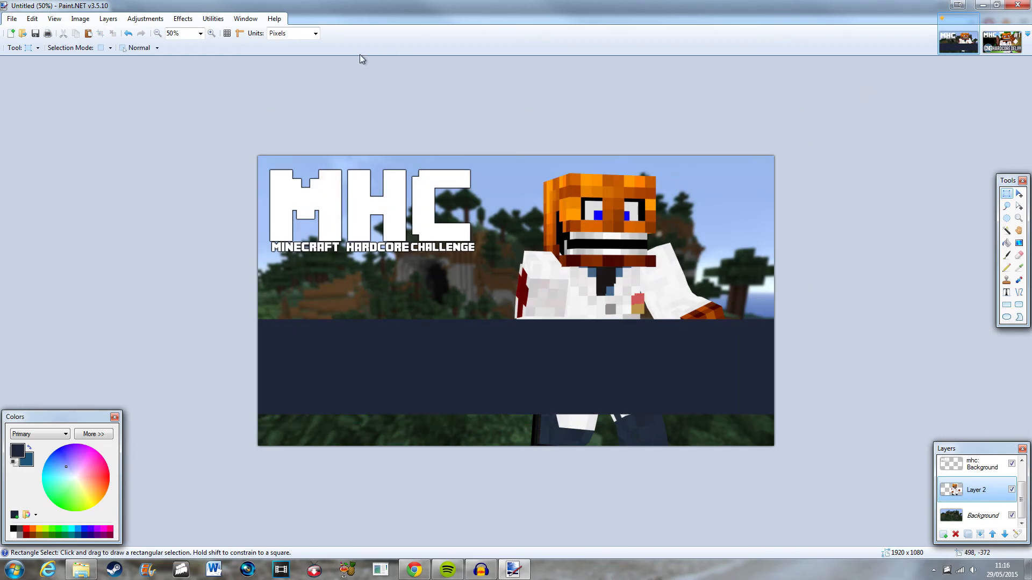
{"action": "left_click", "coordinate": [1019, 194]}
{"action": "scroll", "coordinate": [1013, 503], "scroll_direction": "up", "scroll_amount": 1}
{"action": "left_click", "coordinate": [975, 469]}
{"action": "left_click_drag", "start_coordinate": [616, 316], "coordinate": [607, 315]}
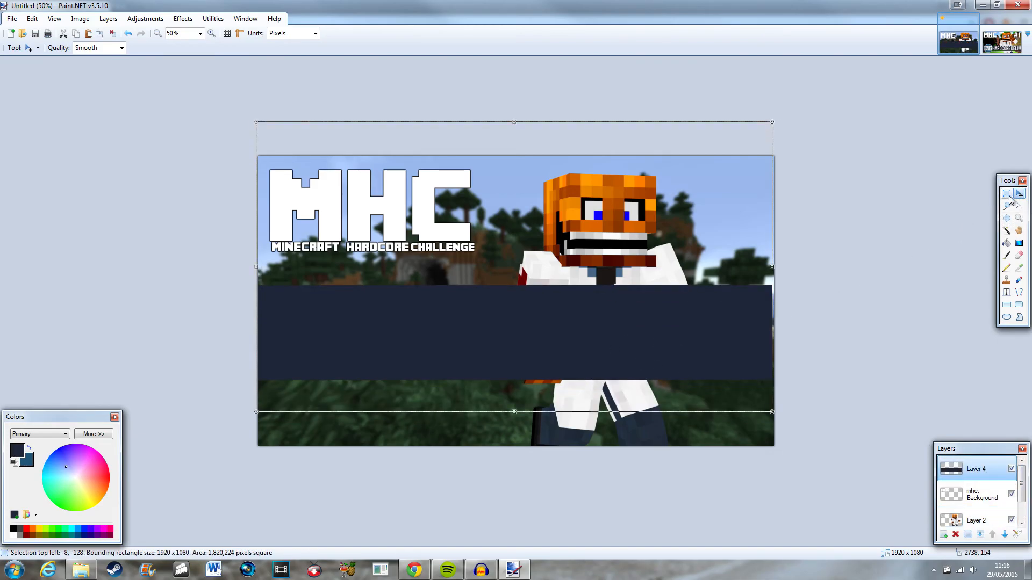
Try moving the character layer up and to the left, then undo the move.
{"action": "left_click", "coordinate": [975, 520]}
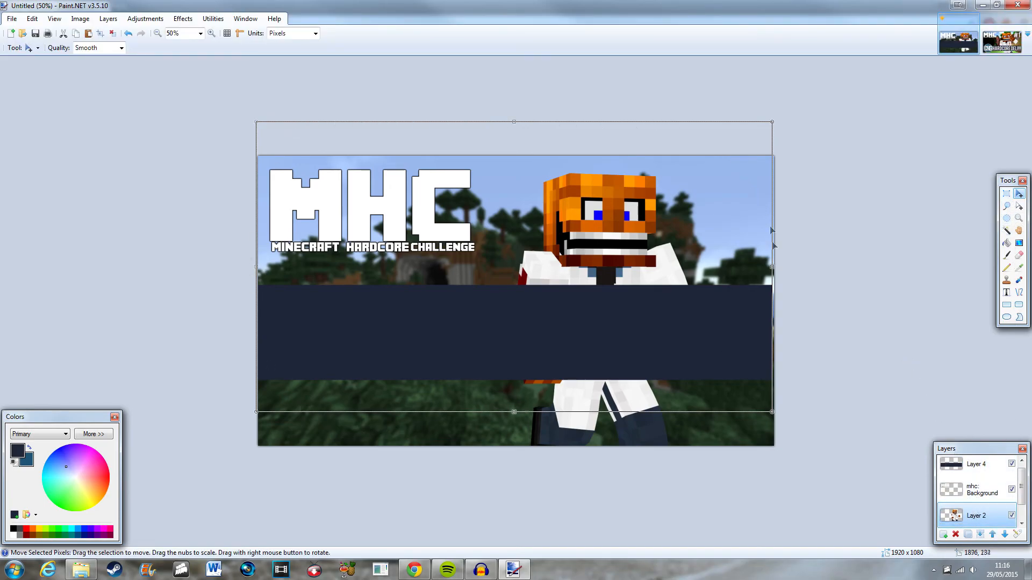
{"action": "scroll", "coordinate": [484, 376], "scroll_direction": "up", "scroll_amount": 1}
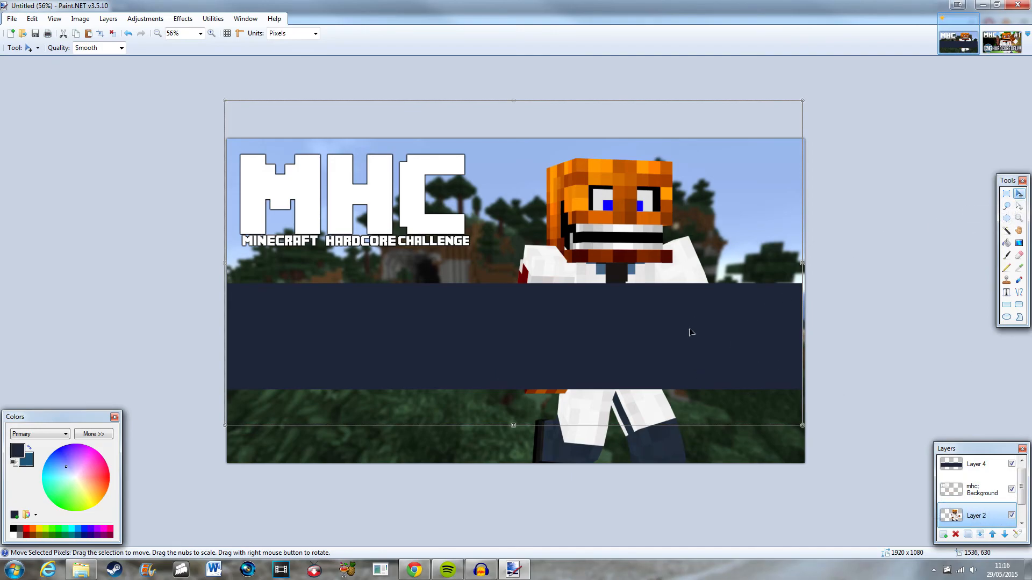
{"action": "left_click_drag", "start_coordinate": [689, 344], "coordinate": [667, 326]}
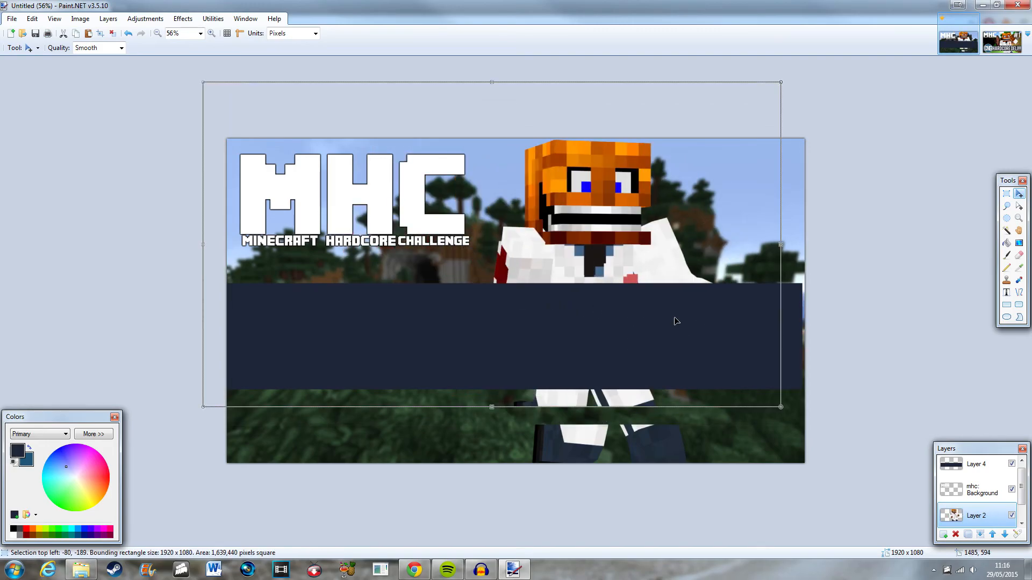
{"action": "key", "text": "ctrl+z"}
{"action": "left_click", "coordinate": [1007, 193]}
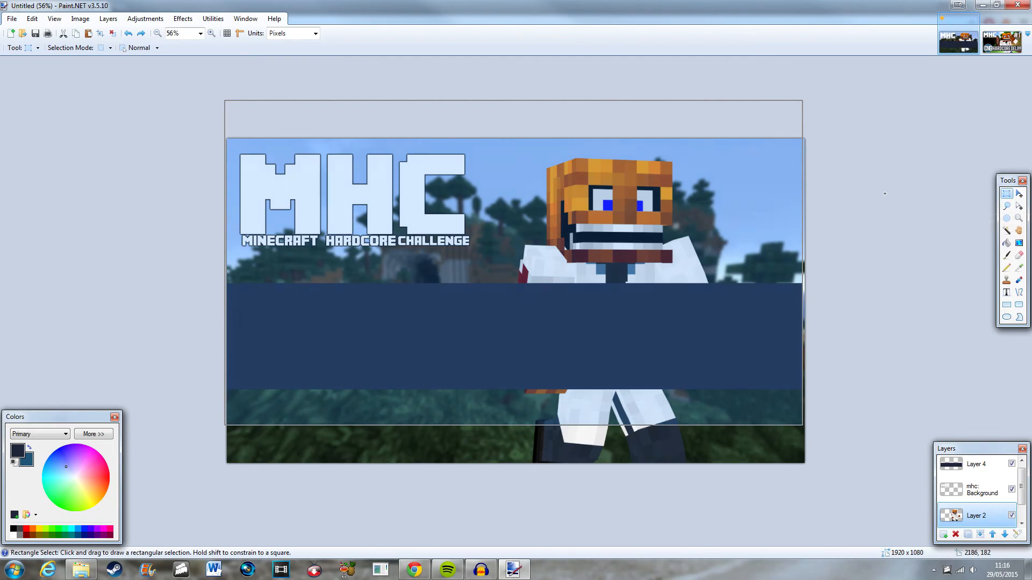
{"action": "left_click", "coordinate": [886, 193]}
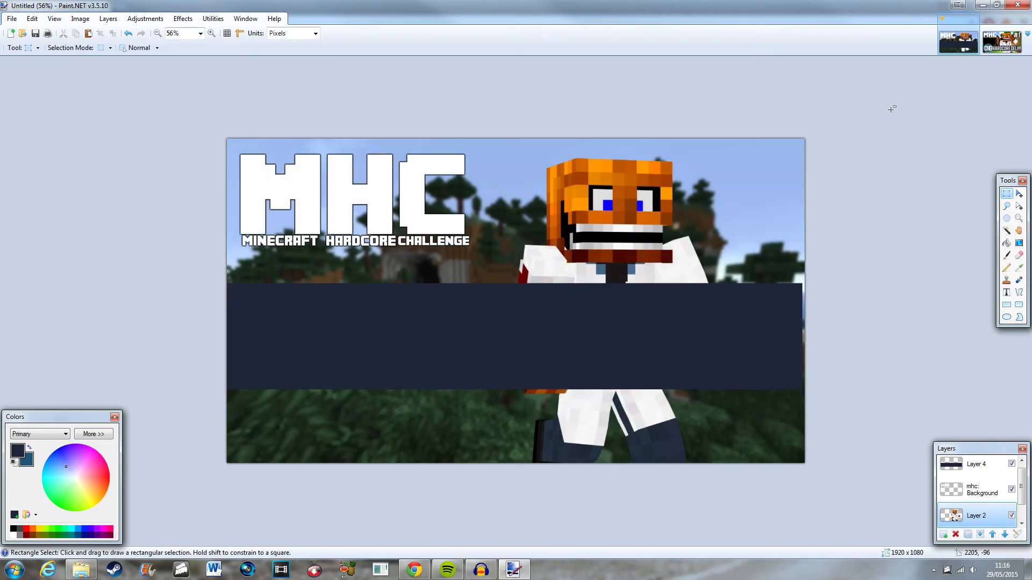
{"action": "left_click_drag", "start_coordinate": [279, 184], "coordinate": [505, 314]}
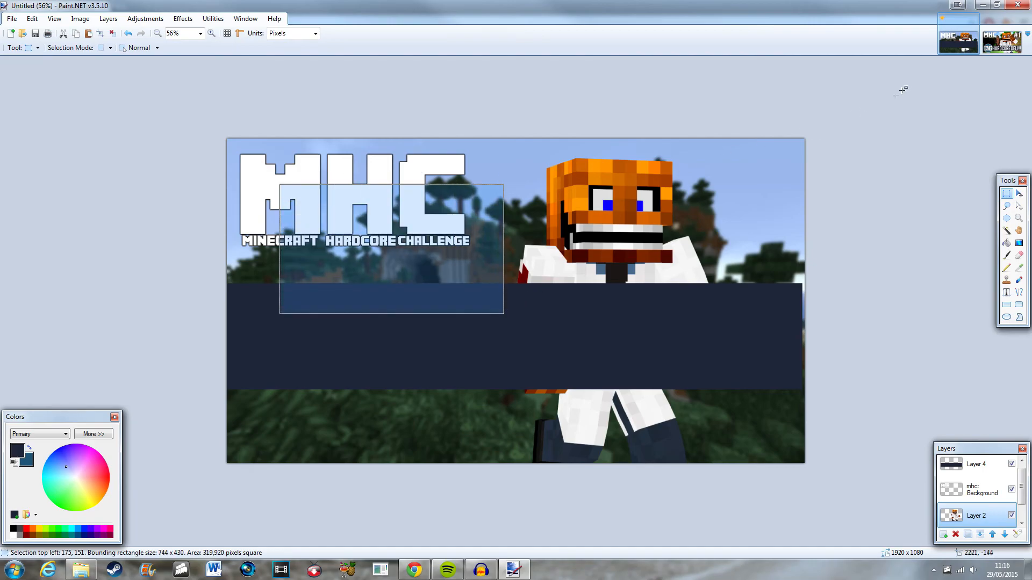
{"action": "left_click", "coordinate": [875, 85]}
{"action": "left_click_drag", "start_coordinate": [299, 224], "coordinate": [484, 374]}
{"action": "left_click", "coordinate": [921, 232]}
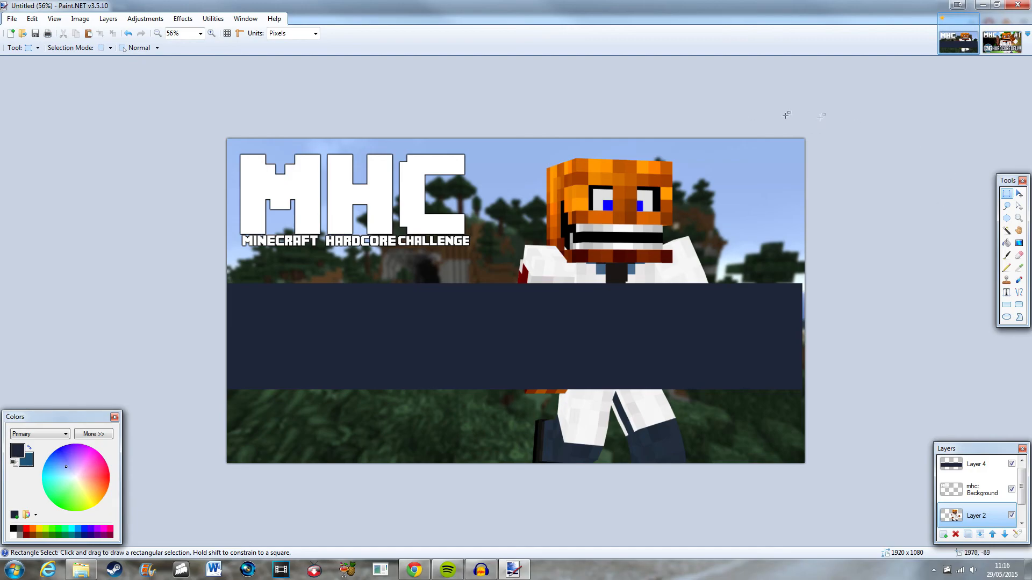
Select the whole navy band layer, move the band down slightly and stretch it past the canvas's right edge.
{"action": "left_click_drag", "start_coordinate": [188, 100], "coordinate": [839, 503]}
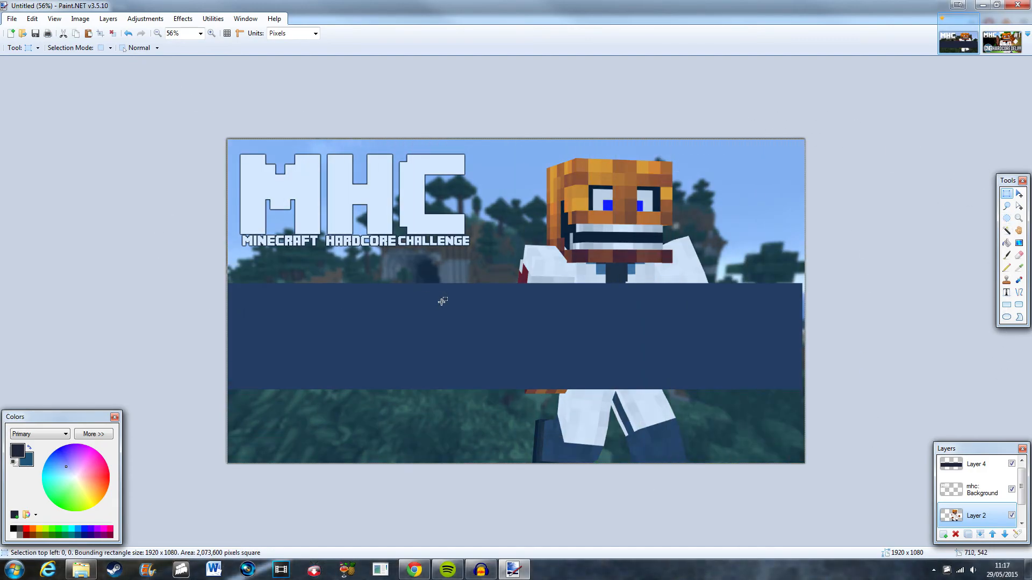
{"action": "left_click", "coordinate": [976, 464]}
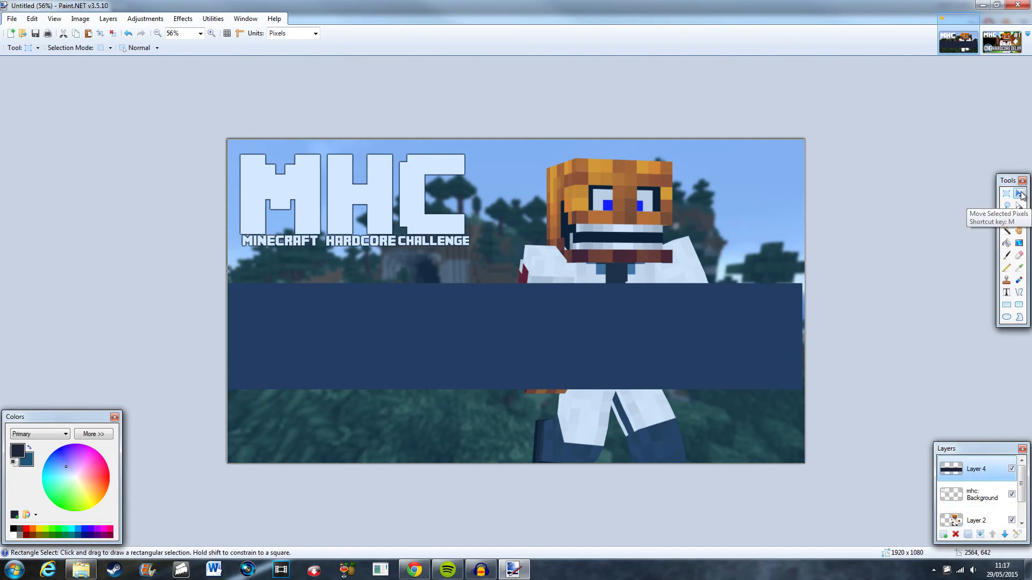
{"action": "left_click", "coordinate": [1018, 193]}
{"action": "left_click_drag", "start_coordinate": [545, 360], "coordinate": [537, 396]}
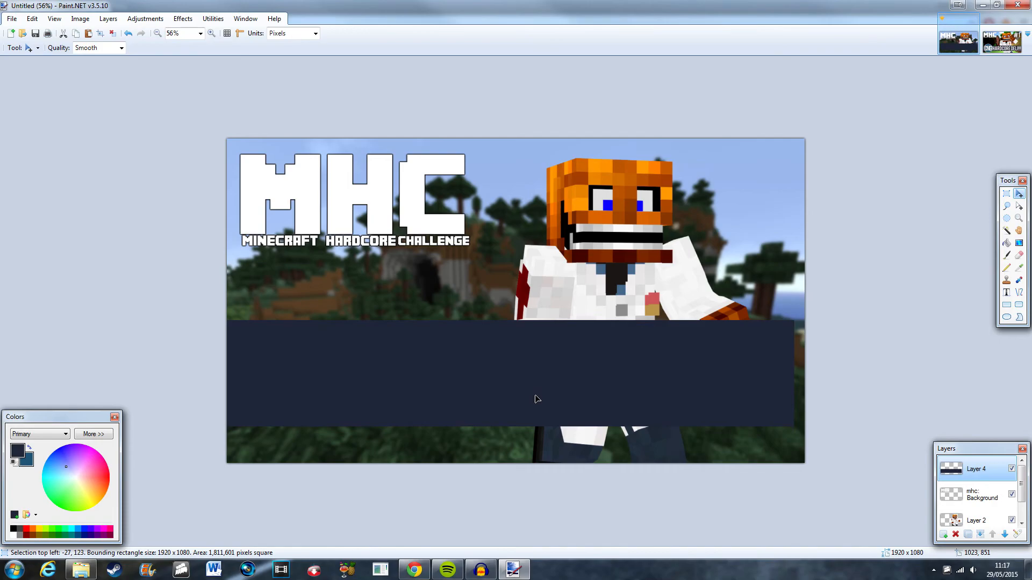
{"action": "left_click_drag", "start_coordinate": [797, 339], "coordinate": [814, 339]}
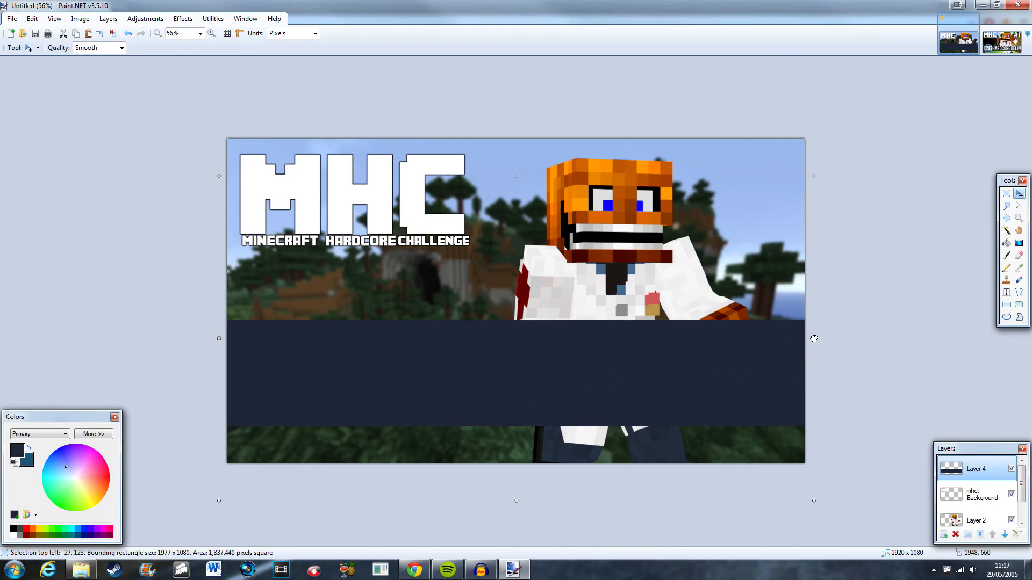
Try repositioning and enlarging the character on its own layer.
{"action": "left_click", "coordinate": [977, 520]}
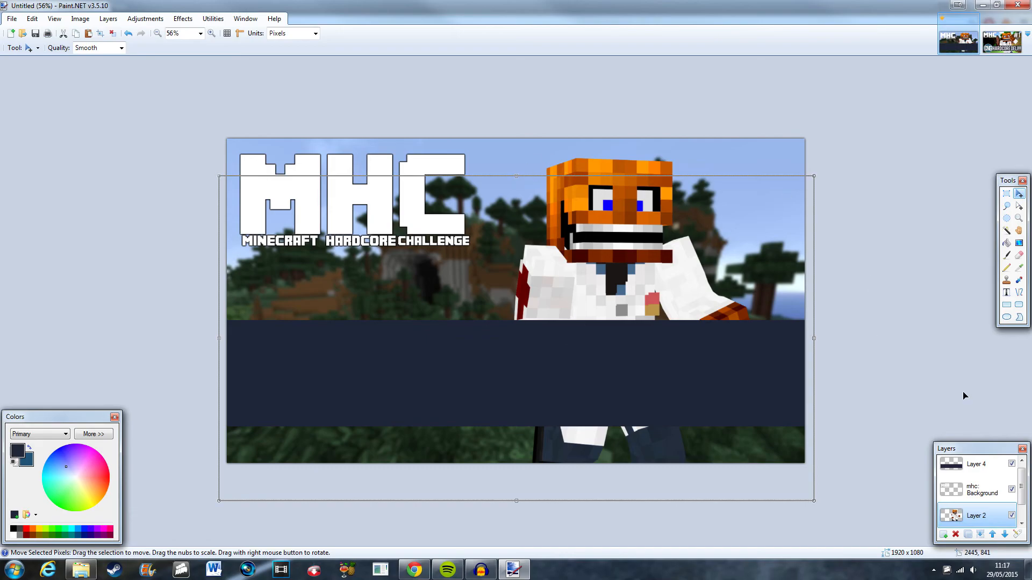
{"action": "left_click", "coordinate": [1007, 193]}
{"action": "left_click", "coordinate": [845, 170]}
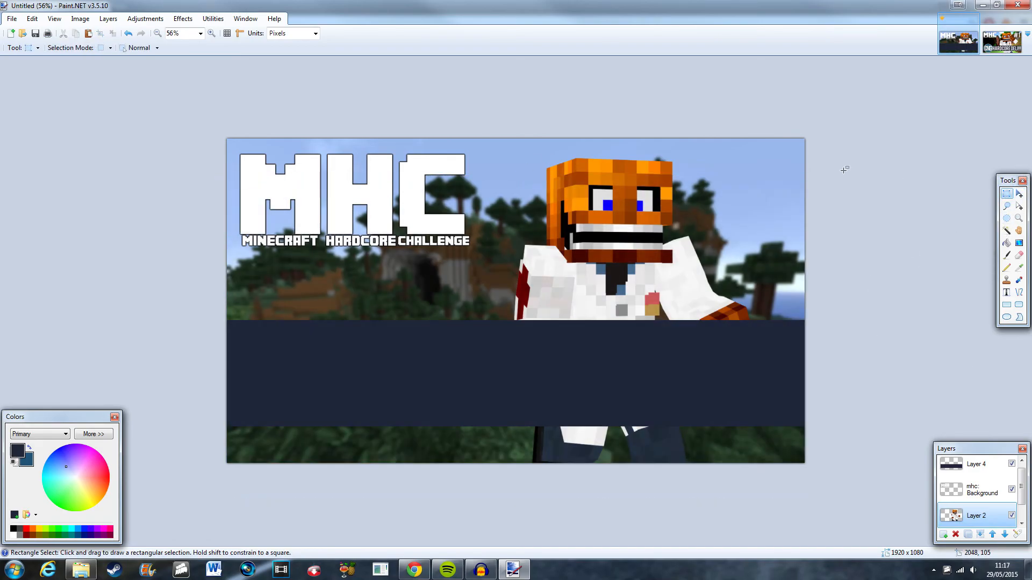
{"action": "left_click", "coordinate": [1019, 193]}
{"action": "left_click_drag", "start_coordinate": [653, 281], "coordinate": [641, 277]}
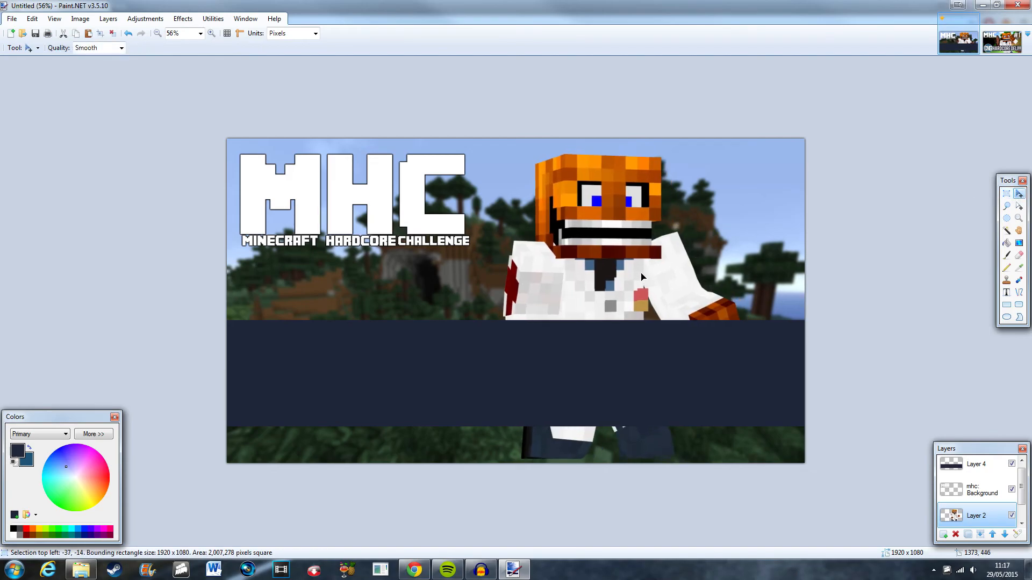
{"action": "scroll", "coordinate": [663, 227], "scroll_direction": "down", "scroll_amount": 2}
{"action": "left_click_drag", "start_coordinate": [673, 208], "coordinate": [789, 143]}
{"action": "left_click_drag", "start_coordinate": [611, 260], "coordinate": [525, 307]}
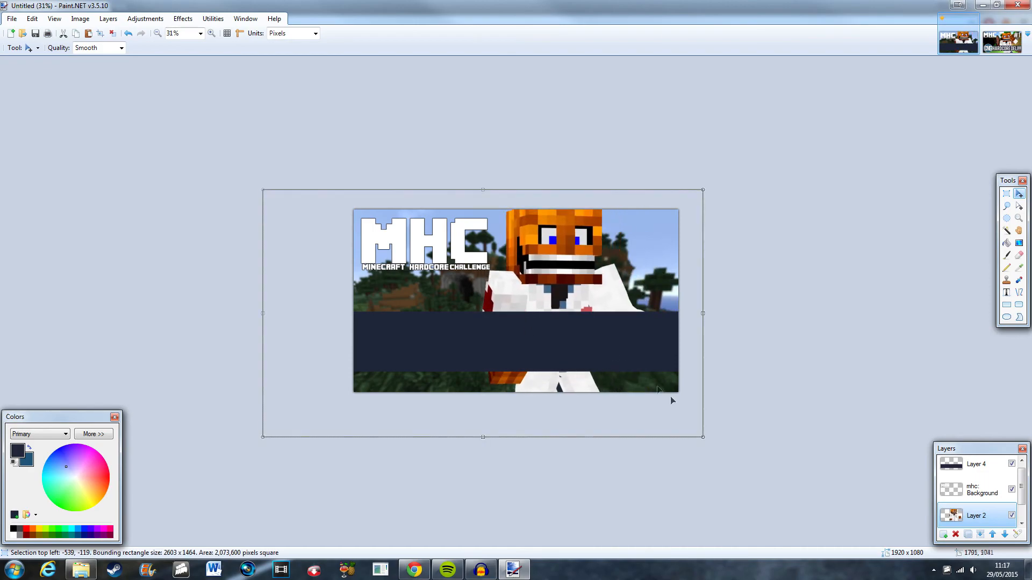
Switch to Nova Skin in the browser, rotate the posed character, render a photo and copy the image.
{"action": "left_click", "coordinate": [414, 570]}
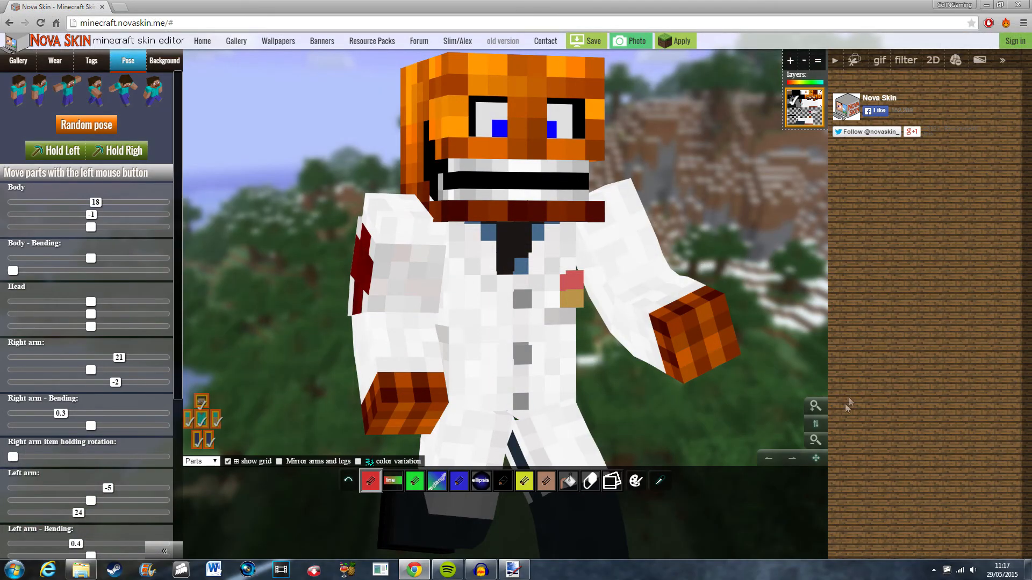
{"action": "scroll", "coordinate": [819, 481], "scroll_direction": "up", "scroll_amount": 2}
{"action": "left_click_drag", "start_coordinate": [819, 480], "coordinate": [823, 454]}
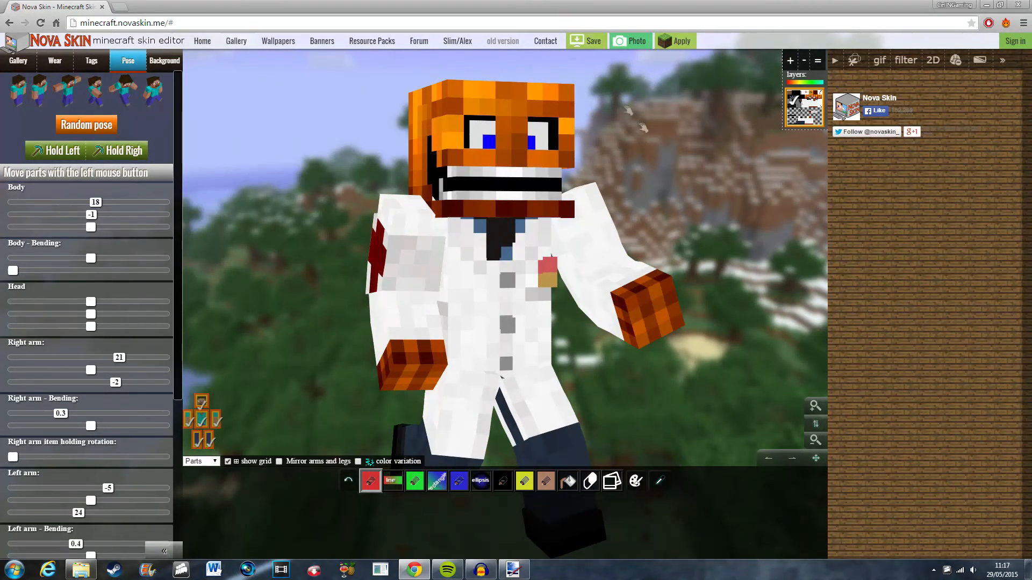
{"action": "left_click", "coordinate": [631, 41]}
{"action": "right_click", "coordinate": [538, 246]}
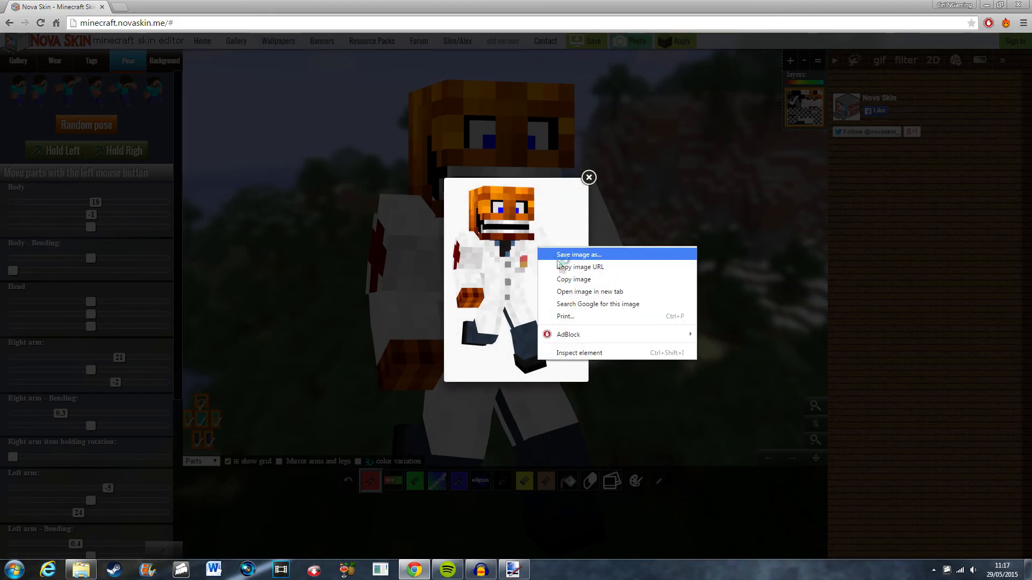
{"action": "left_click", "coordinate": [559, 276]}
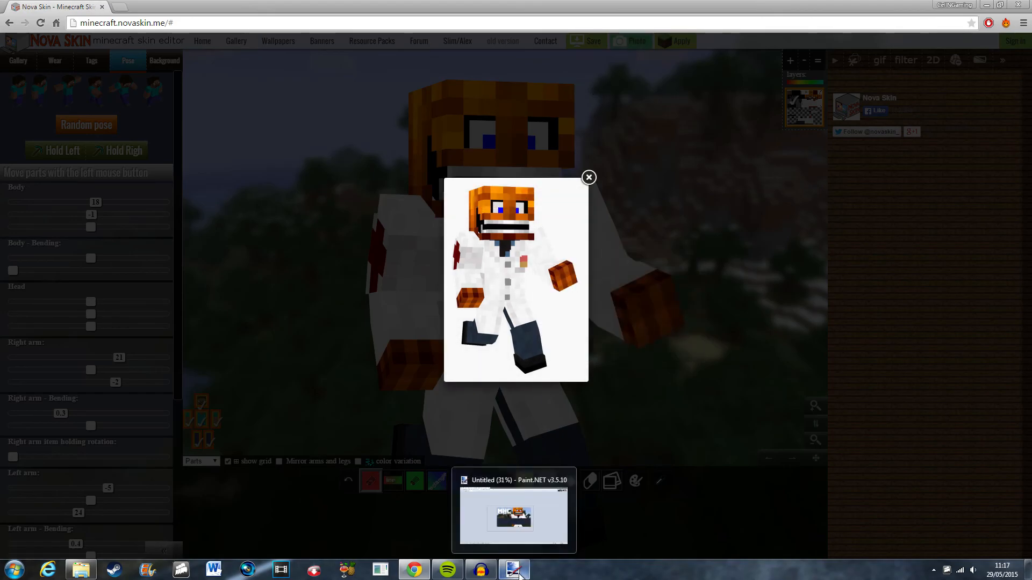
Return to Paint.NET, clear the character layer and paste the new character render.
{"action": "left_click", "coordinate": [519, 574]}
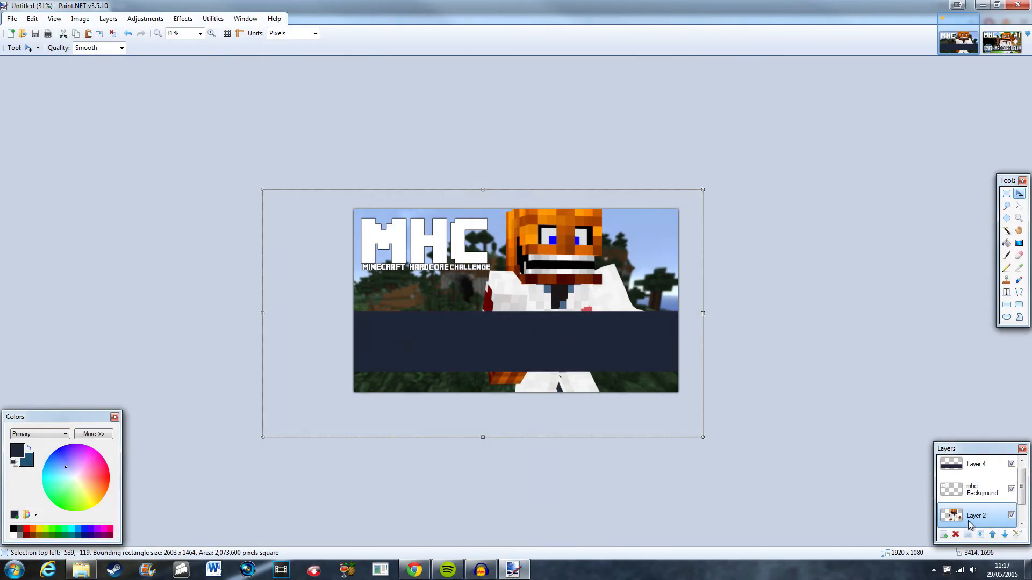
{"action": "key", "text": "Delete"}
{"action": "key", "text": "ctrl+v"}
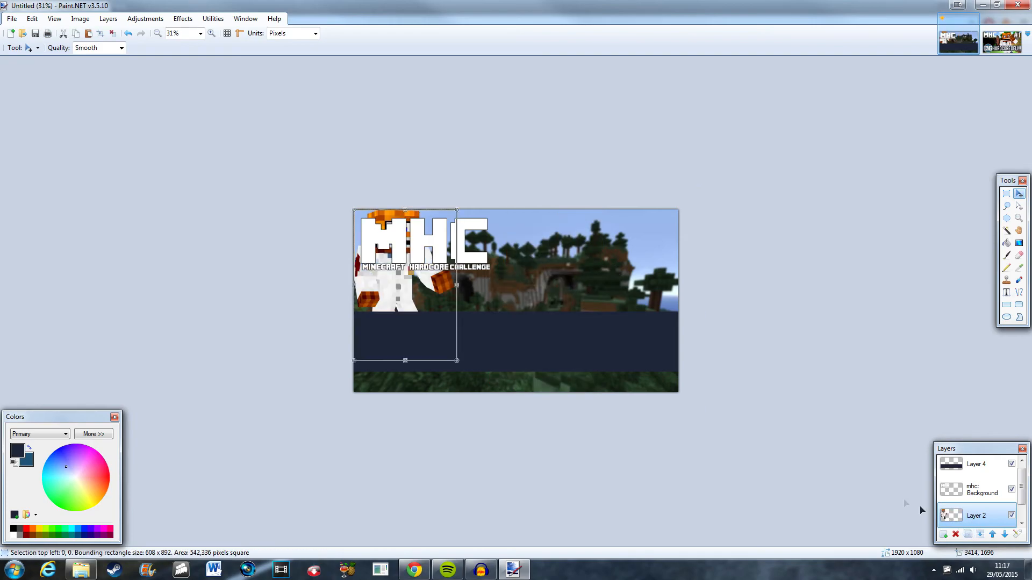
Move and enlarge the pasted character so it stands on the right side behind the navy band.
{"action": "left_click_drag", "start_coordinate": [422, 301], "coordinate": [595, 342]}
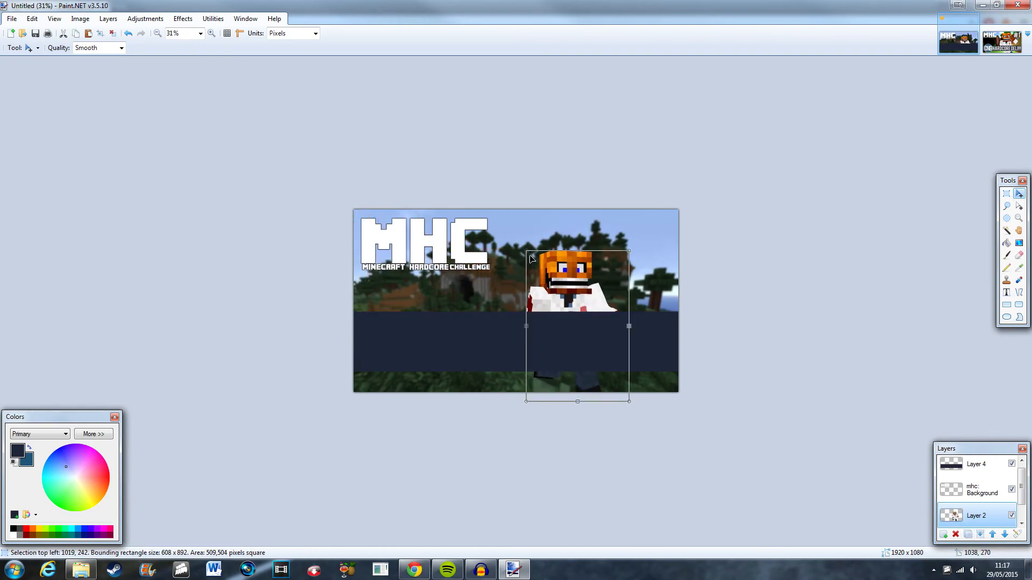
{"action": "left_click_drag", "start_coordinate": [528, 252], "coordinate": [352, 127]}
{"action": "left_click_drag", "start_coordinate": [574, 294], "coordinate": [619, 373]}
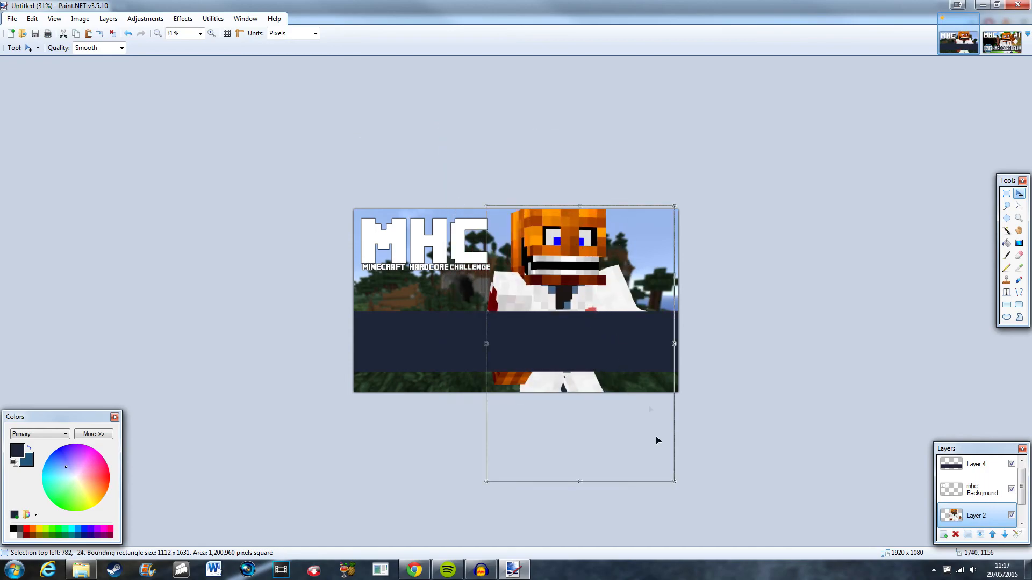
{"action": "left_click_drag", "start_coordinate": [676, 482], "coordinate": [595, 401]}
{"action": "left_click_drag", "start_coordinate": [613, 242], "coordinate": [649, 237]}
Select all on the navy band layer and resize it so the band sits lower across the character's chest.
{"action": "left_click", "coordinate": [976, 465]}
{"action": "left_click", "coordinate": [1006, 193]}
{"action": "left_click", "coordinate": [765, 214]}
{"action": "left_click", "coordinate": [1019, 194]}
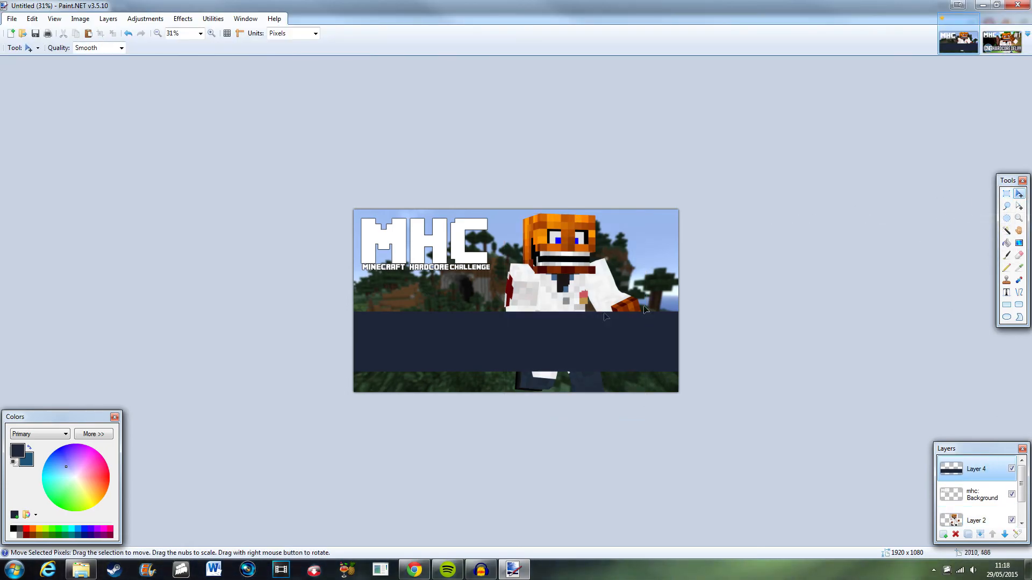
{"action": "key", "text": "ctrl+a"}
{"action": "left_click_drag", "start_coordinate": [516, 209], "coordinate": [517, 236]}
{"action": "left_click_drag", "start_coordinate": [531, 301], "coordinate": [535, 302]}
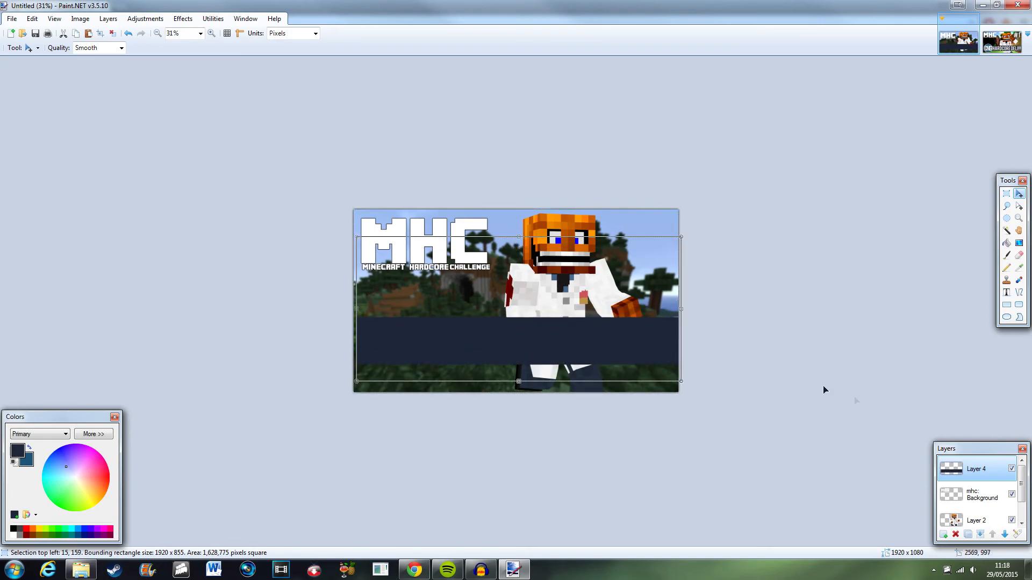
{"action": "scroll", "coordinate": [613, 449], "scroll_direction": "up", "scroll_amount": 6}
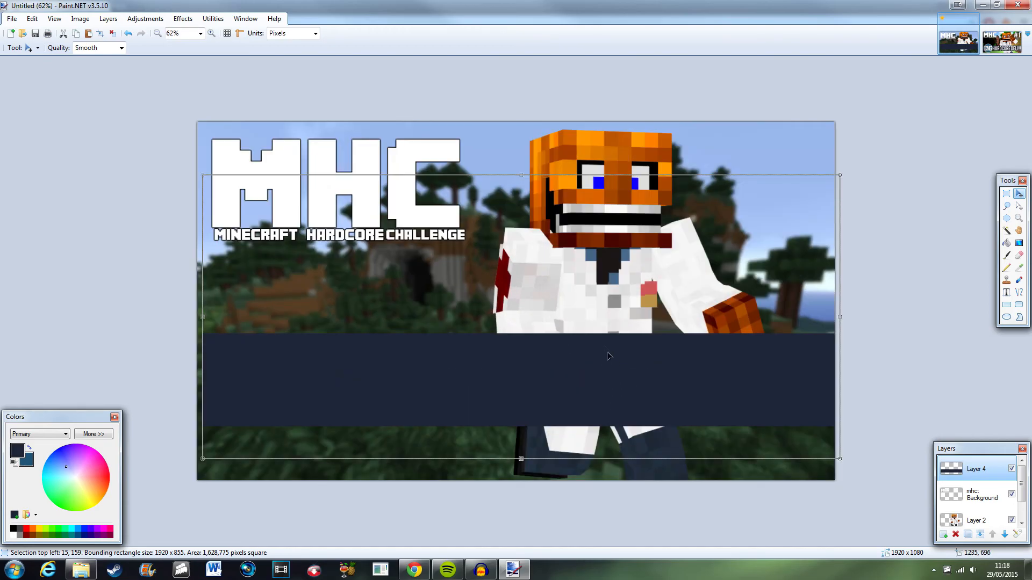
{"action": "left_click_drag", "start_coordinate": [522, 459], "coordinate": [523, 480]}
{"action": "mouse_move", "coordinate": [567, 384]}
{"action": "left_mouse_down"}
{"action": "mouse_move", "coordinate": [565, 423]}
{"action": "mouse_move", "coordinate": [569, 392]}
{"action": "left_mouse_up"}
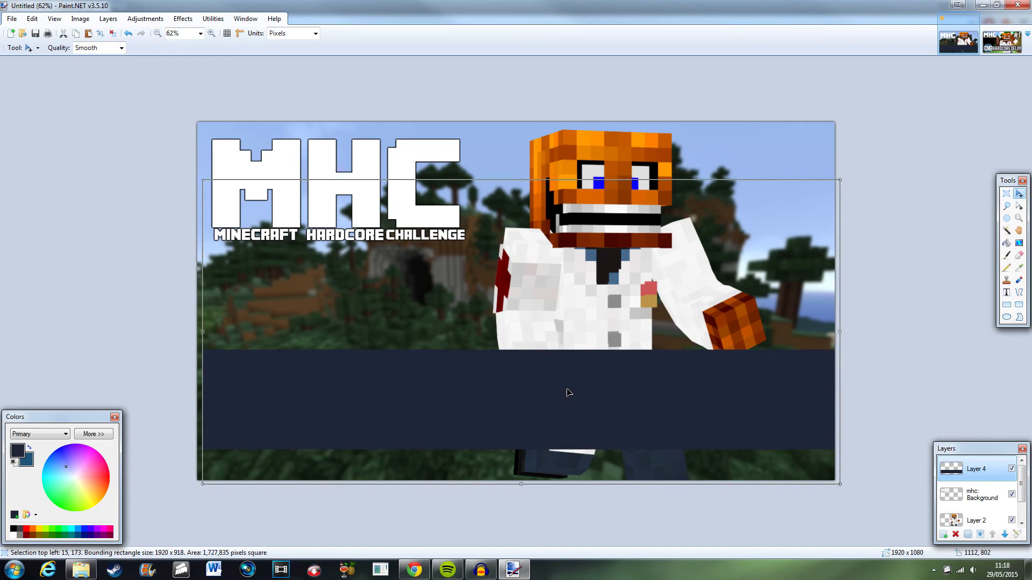
Stretch the navy band layer leftward beyond the canvas edge.
{"action": "left_click", "coordinate": [1007, 194]}
{"action": "left_click", "coordinate": [538, 98]}
{"action": "scroll", "coordinate": [567, 255], "scroll_direction": "down", "scroll_amount": 5}
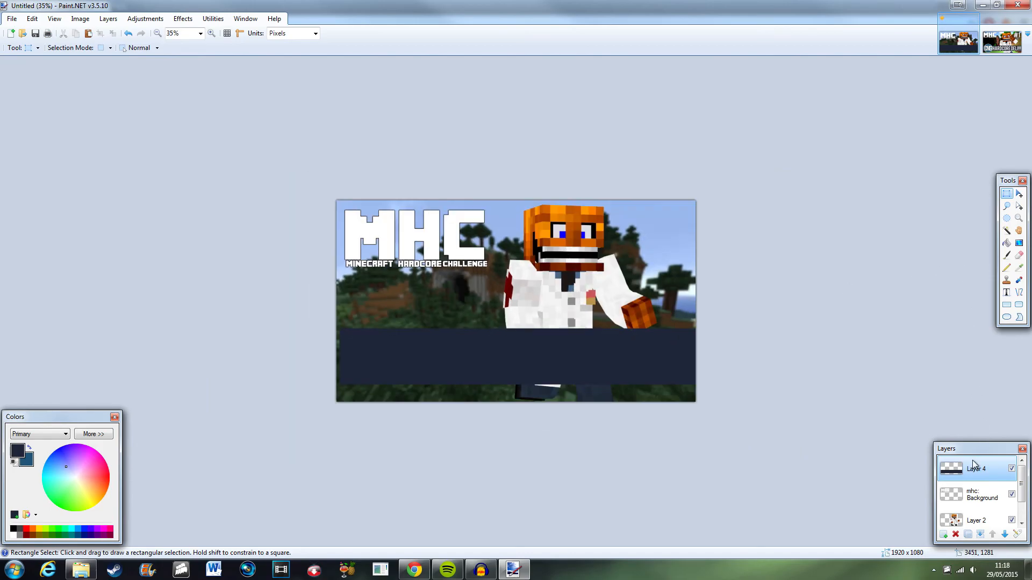
{"action": "left_click", "coordinate": [1019, 194]}
{"action": "key", "text": "ctrl+a"}
{"action": "left_click_drag", "start_coordinate": [338, 299], "coordinate": [331, 301]}
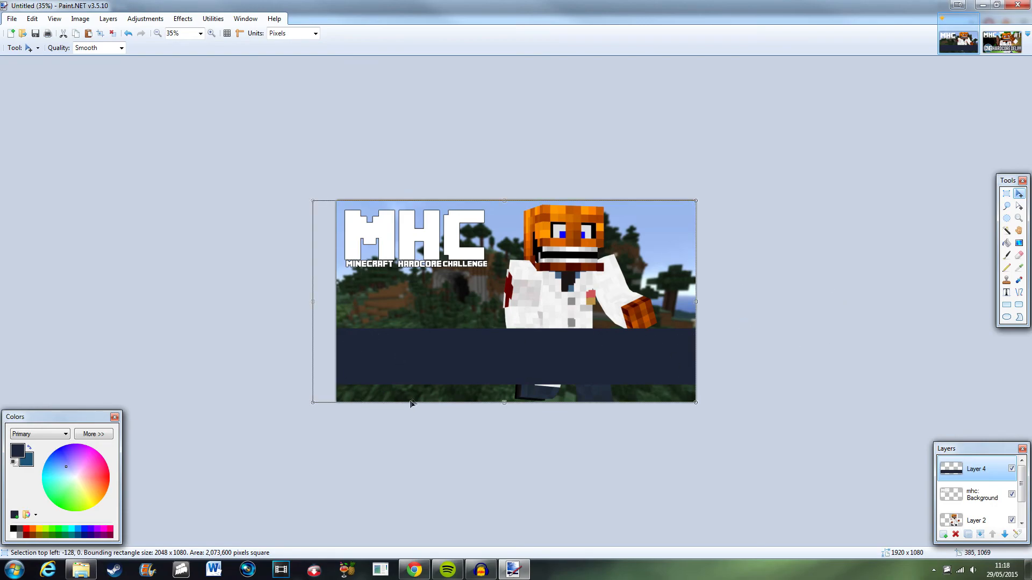
Set the primary color to white, draw a circle outline over the band with the Ellipse tool, then undo it.
{"action": "scroll", "coordinate": [233, 441], "scroll_direction": "up", "scroll_amount": 6}
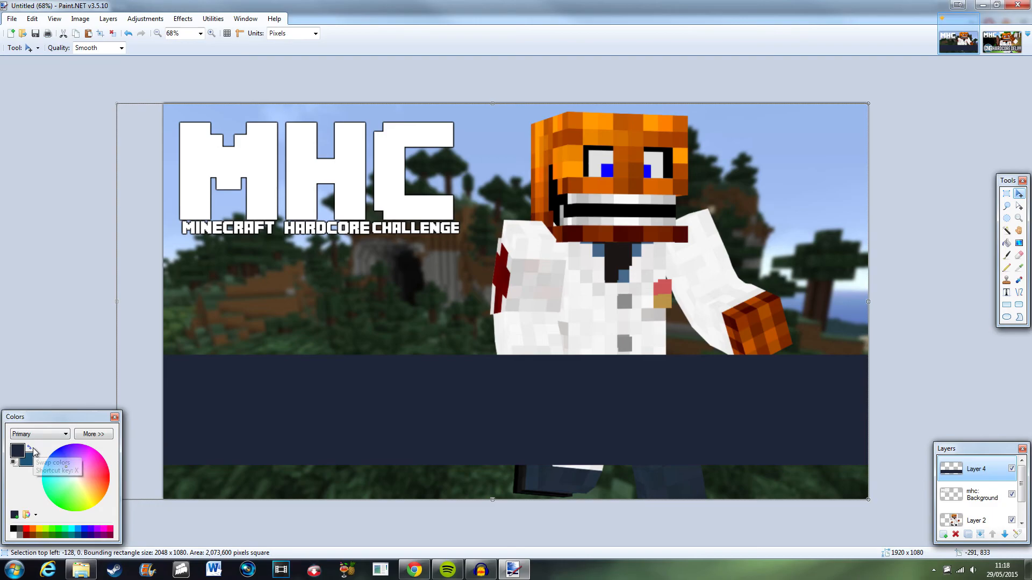
{"action": "left_click", "coordinate": [13, 536]}
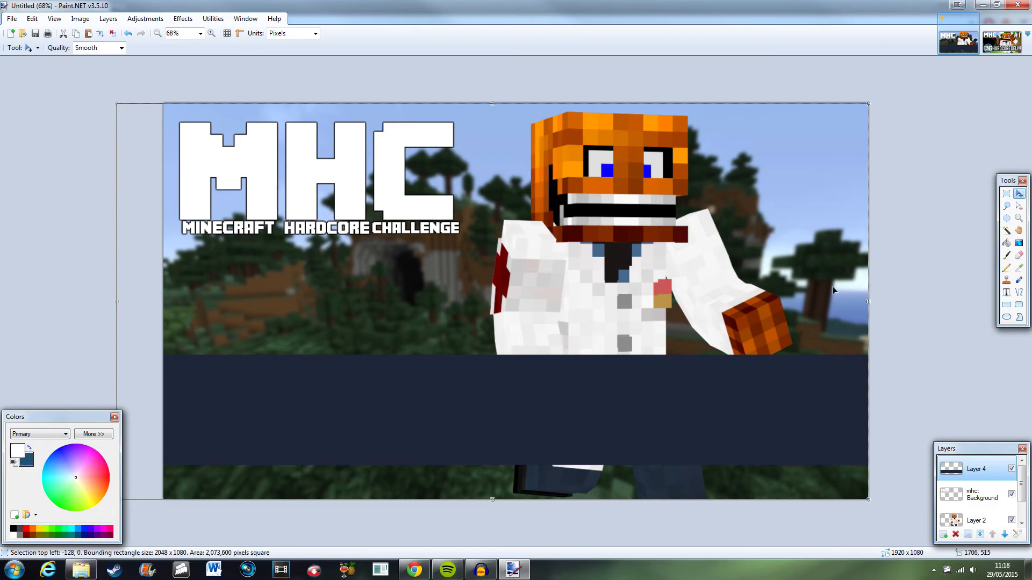
{"action": "left_click", "coordinate": [1007, 318]}
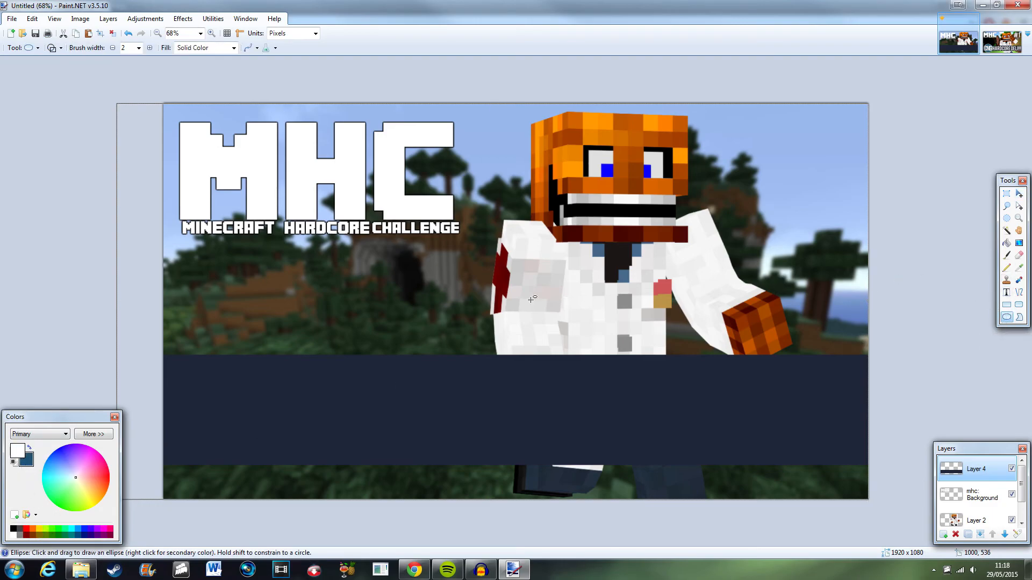
{"action": "left_click_drag", "start_coordinate": [254, 268], "coordinate": [462, 474]}
{"action": "left_click_drag", "start_coordinate": [462, 476], "coordinate": [464, 478]}
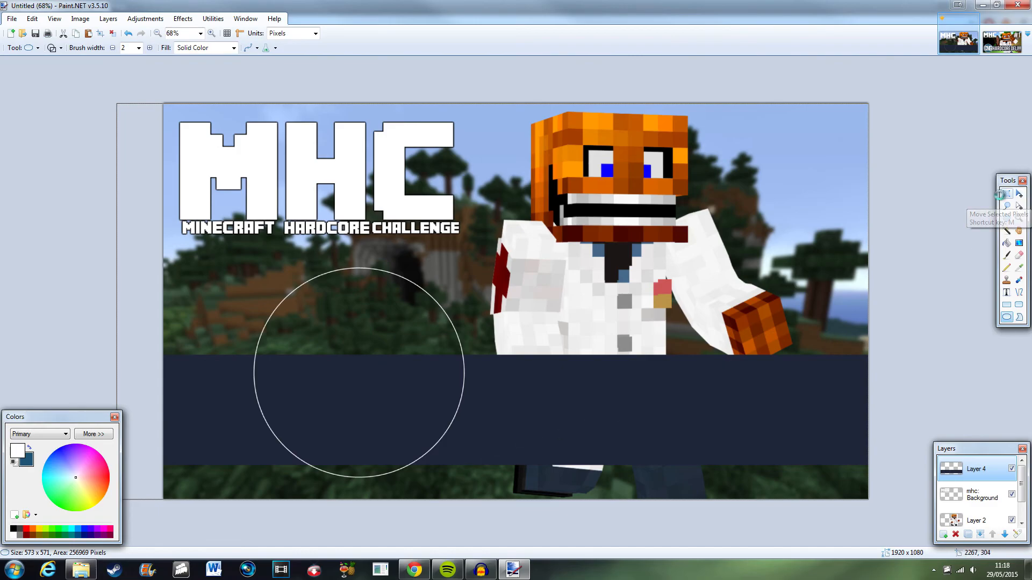
{"action": "key", "text": "ctrl+z"}
Add a new layer and draw a white circle outline about 615 × 594 px with brush width 12.
{"action": "left_click", "coordinate": [943, 535]}
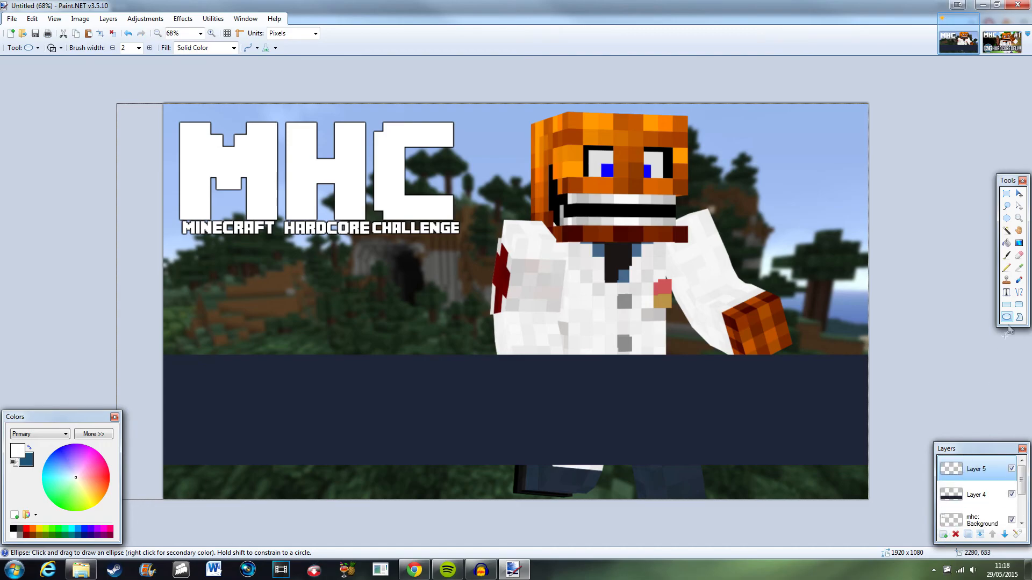
{"action": "left_click", "coordinate": [138, 47]}
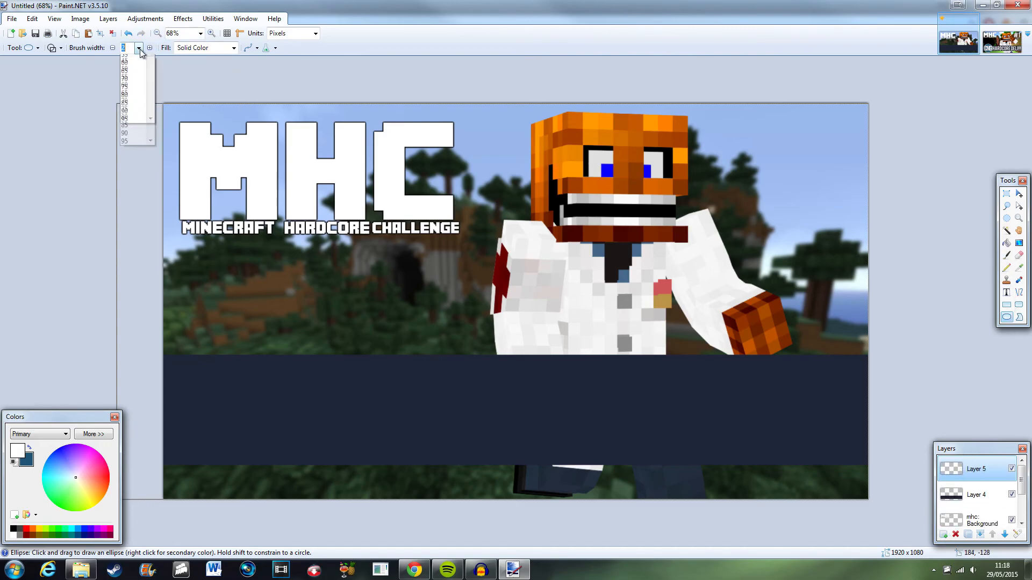
{"action": "left_click", "coordinate": [125, 139]}
{"action": "mouse_move", "coordinate": [283, 231]}
{"action": "left_mouse_down"}
{"action": "mouse_move", "coordinate": [491, 414]}
{"action": "mouse_move", "coordinate": [464, 451]}
{"action": "mouse_move", "coordinate": [510, 451]}
{"action": "left_mouse_up"}
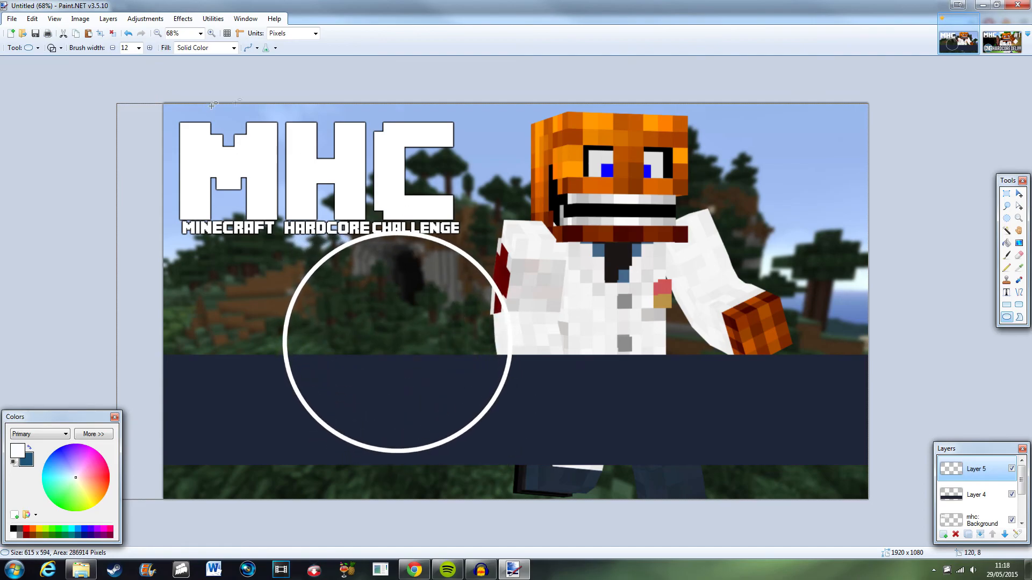
Move the white circle to the band's left end and shrink it to fit the band.
{"action": "left_click", "coordinate": [1019, 193]}
{"action": "left_click_drag", "start_coordinate": [439, 298], "coordinate": [335, 365]}
{"action": "scroll", "coordinate": [334, 366], "scroll_direction": "down", "scroll_amount": 5}
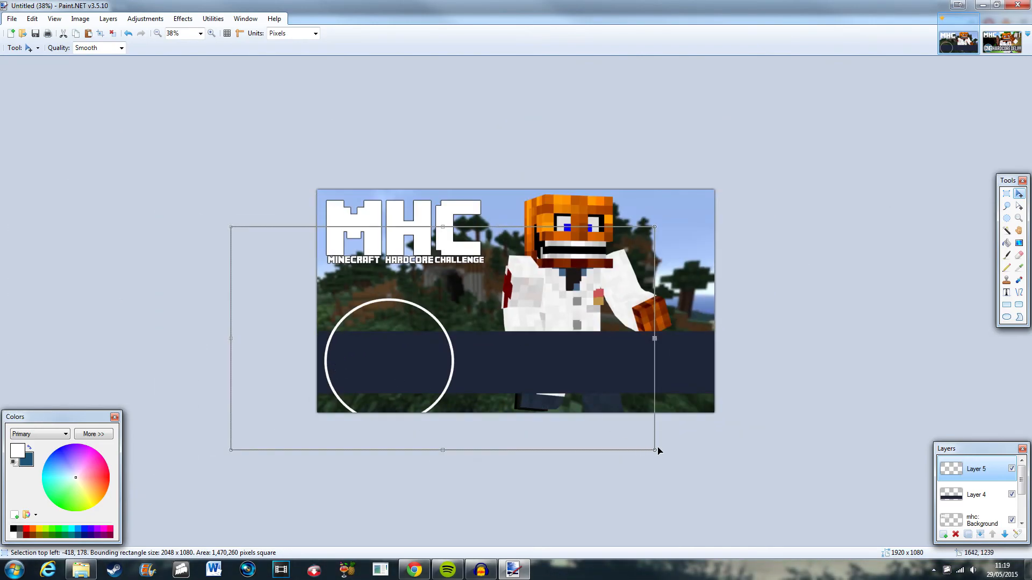
{"action": "left_click_drag", "start_coordinate": [654, 451], "coordinate": [525, 396]}
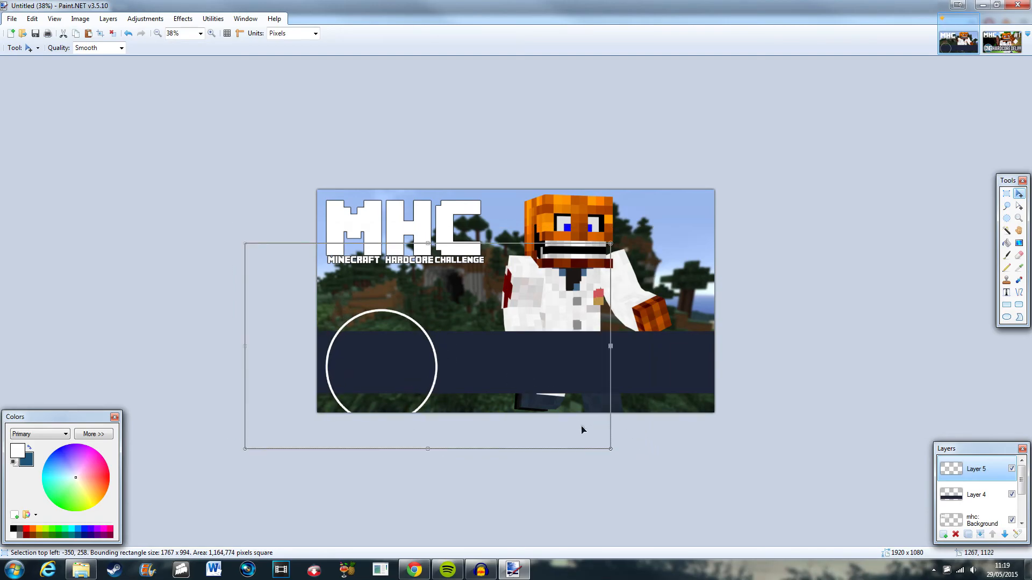
{"action": "left_click_drag", "start_coordinate": [608, 451], "coordinate": [561, 422]}
{"action": "left_click_drag", "start_coordinate": [493, 375], "coordinate": [514, 389]}
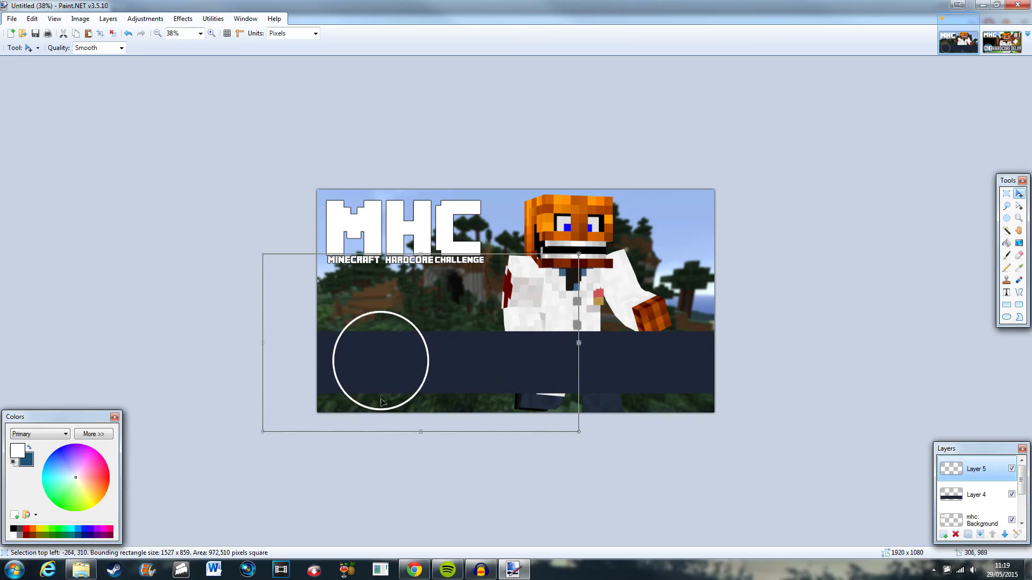
Reposition and resize the white circle so it sits inside the left end of the navy band.
{"action": "left_click_drag", "start_coordinate": [579, 433], "coordinate": [548, 416]}
{"action": "left_click_drag", "start_coordinate": [457, 344], "coordinate": [464, 356]}
{"action": "scroll", "coordinate": [463, 356], "scroll_direction": "up", "scroll_amount": 6}
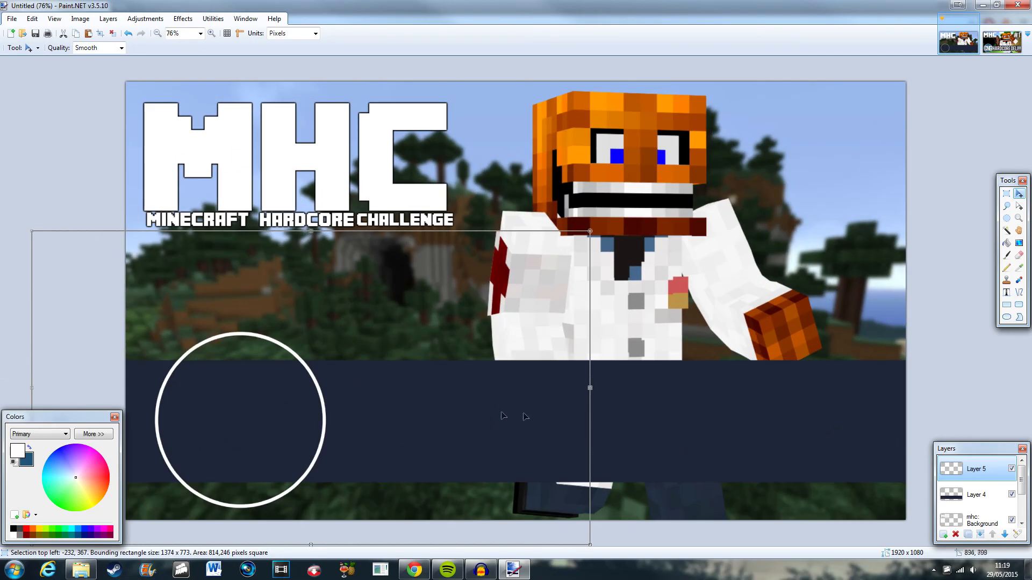
{"action": "scroll", "coordinate": [451, 445], "scroll_direction": "up", "scroll_amount": 3}
{"action": "scroll", "coordinate": [490, 461], "scroll_direction": "down", "scroll_amount": 2}
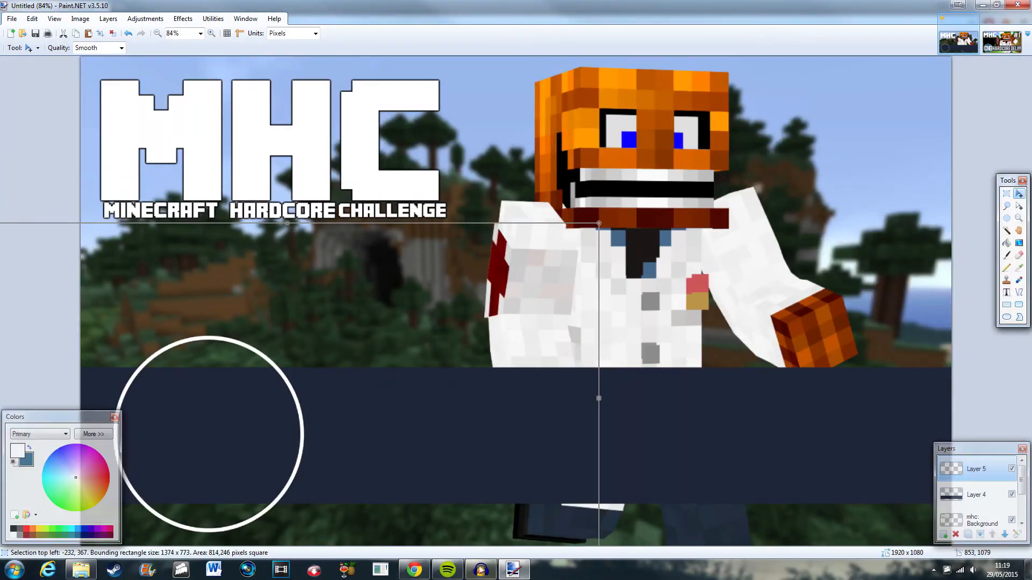
{"action": "scroll", "coordinate": [530, 519], "scroll_direction": "up", "scroll_amount": 2}
{"action": "scroll", "coordinate": [541, 544], "scroll_direction": "left", "scroll_amount": 1}
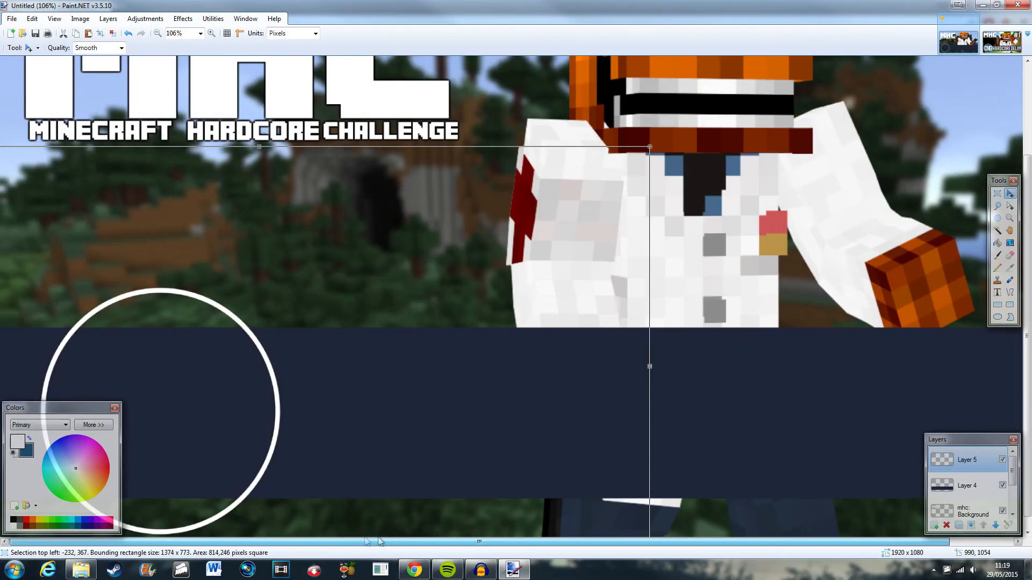
{"action": "left_click_drag", "start_coordinate": [95, 407], "coordinate": [994, 304]}
{"action": "left_click_drag", "start_coordinate": [209, 409], "coordinate": [244, 413]}
{"action": "scroll", "coordinate": [209, 411], "scroll_direction": "down", "scroll_amount": 2}
{"action": "scroll", "coordinate": [244, 412], "scroll_direction": "down", "scroll_amount": 3}
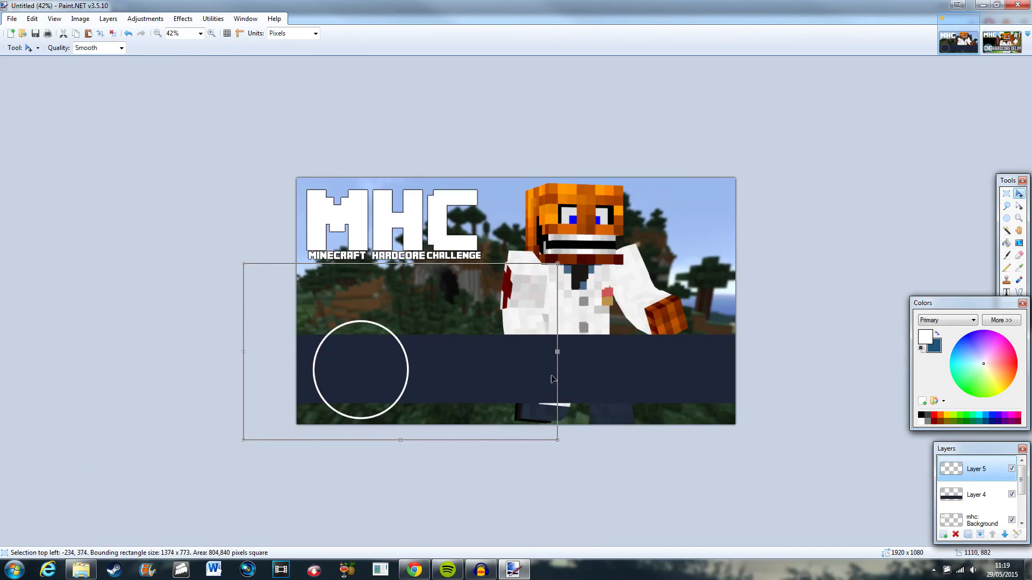
{"action": "mouse_move", "coordinate": [556, 265]}
{"action": "left_mouse_down"}
{"action": "mouse_move", "coordinate": [577, 253]}
{"action": "mouse_move", "coordinate": [535, 276]}
{"action": "mouse_move", "coordinate": [596, 241]}
{"action": "mouse_move", "coordinate": [547, 274]}
{"action": "left_mouse_up"}
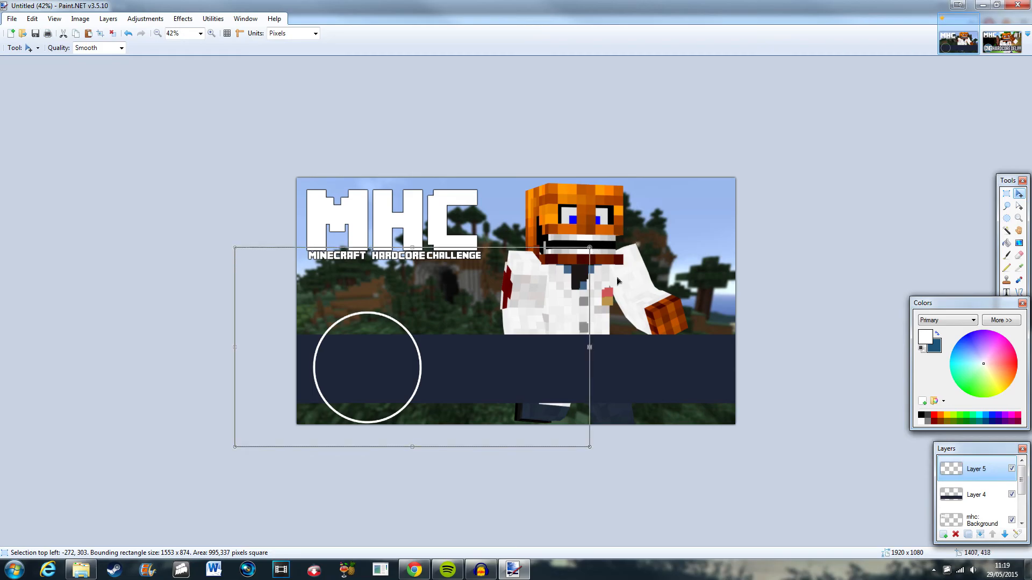
Swap to the blue primary color and fill the inside of the white circle with the Paint Bucket.
{"action": "left_click", "coordinate": [1007, 193]}
{"action": "left_click", "coordinate": [959, 166]}
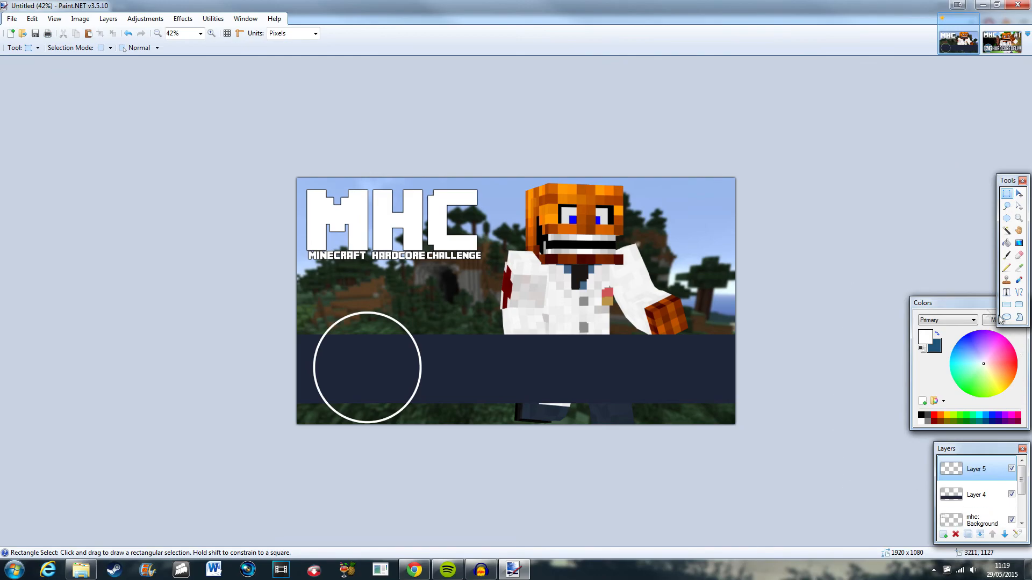
{"action": "left_click", "coordinate": [937, 334]}
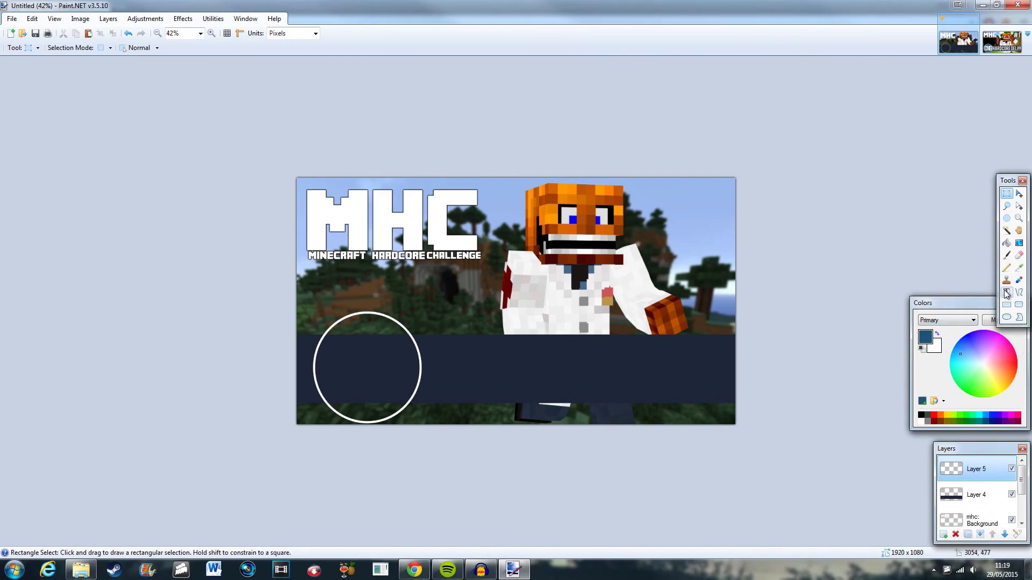
{"action": "left_click", "coordinate": [1007, 243]}
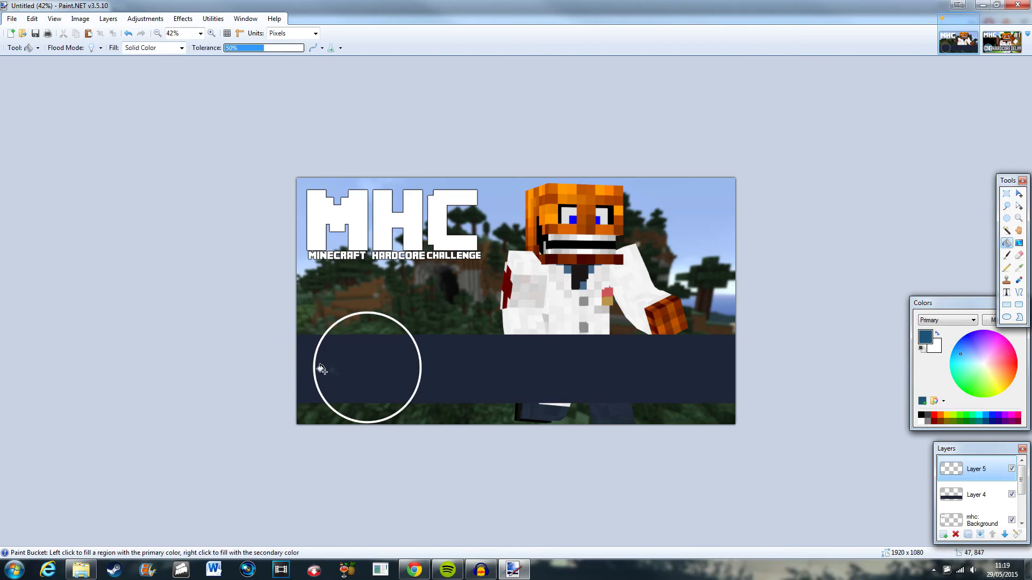
{"action": "left_click", "coordinate": [360, 371]}
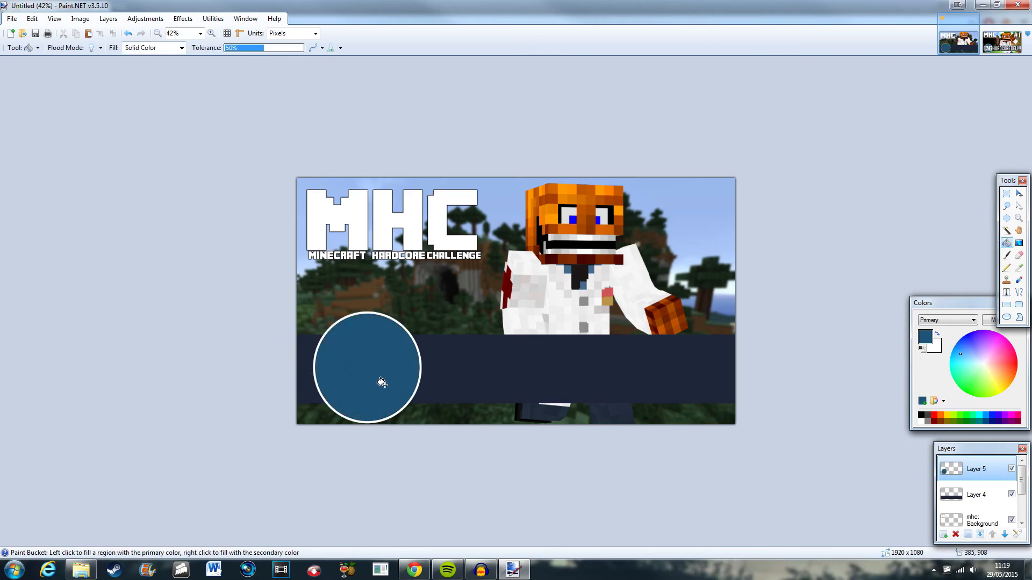
Import the CNG logo image onto the canvas as a new layer.
{"action": "left_click_drag", "start_coordinate": [1031, 156], "coordinate": [503, 269]}
{"action": "left_click", "coordinate": [484, 301]}
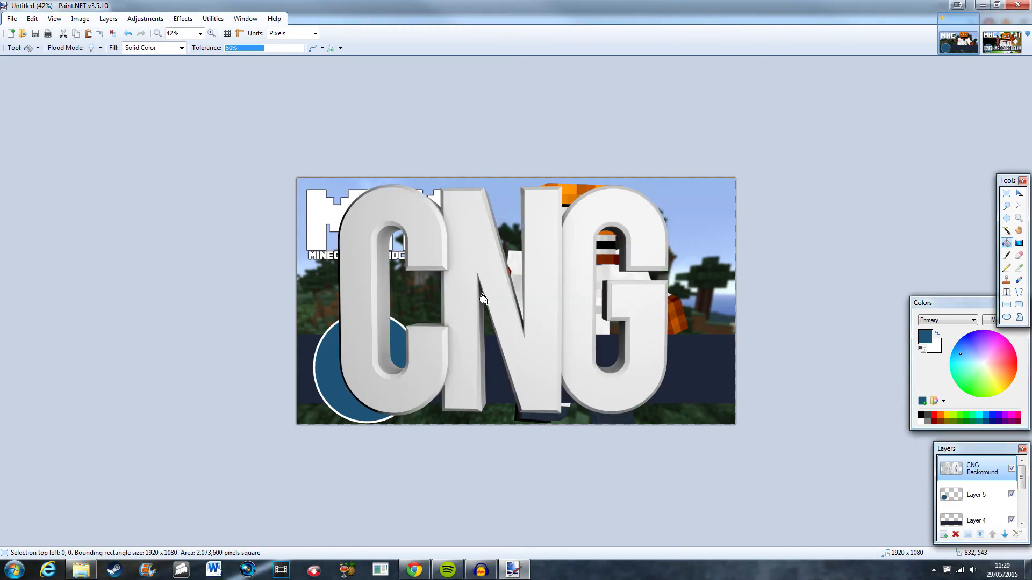
Shrink the CNG logo to about 552 × 310 px, center it inside the blue circle, and deselect.
{"action": "left_click", "coordinate": [1019, 194]}
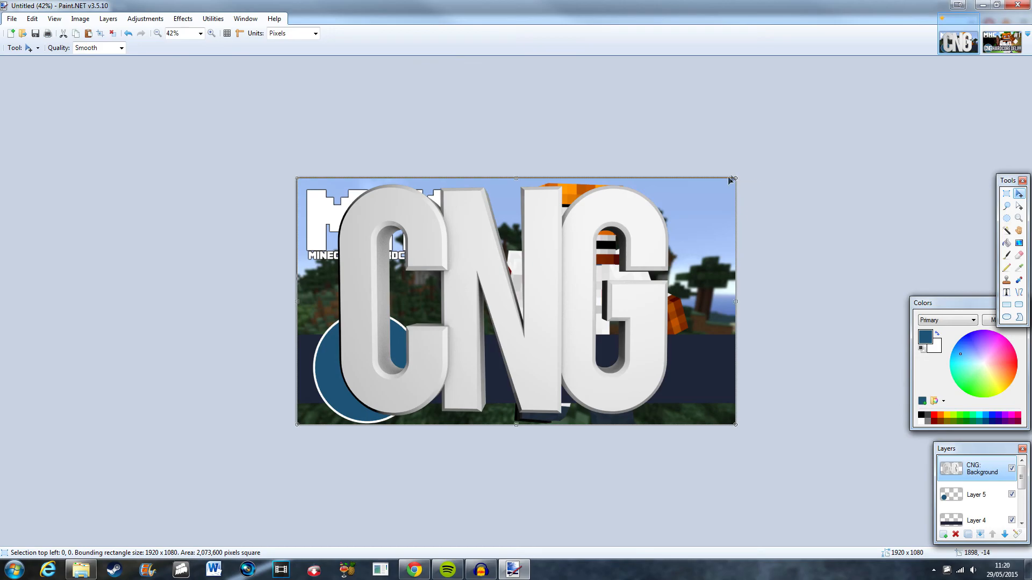
{"action": "left_click_drag", "start_coordinate": [735, 181], "coordinate": [408, 360]}
{"action": "left_click_drag", "start_coordinate": [367, 392], "coordinate": [380, 370]}
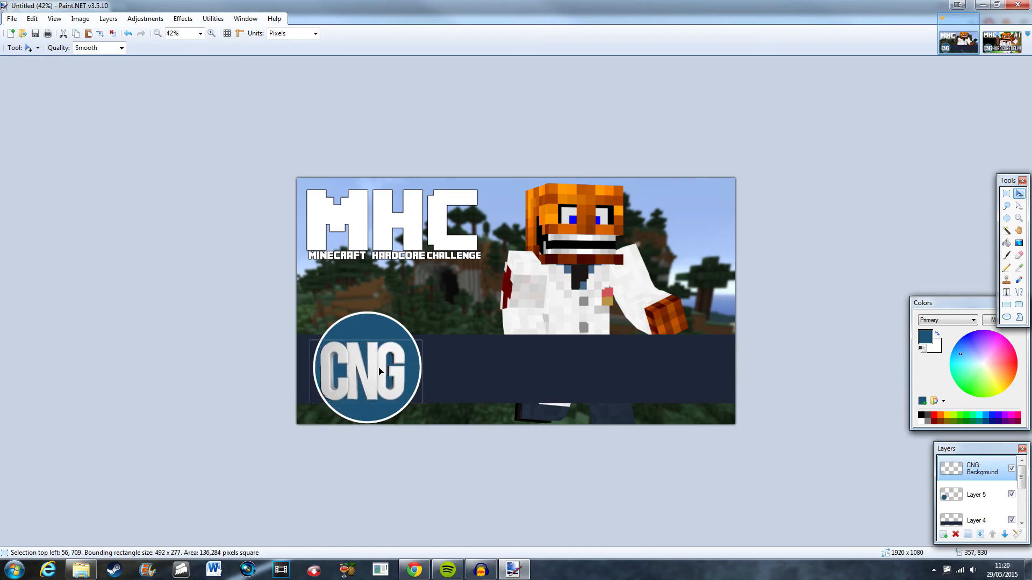
{"action": "left_click_drag", "start_coordinate": [422, 340], "coordinate": [434, 323]}
{"action": "left_click_drag", "start_coordinate": [398, 352], "coordinate": [396, 354]}
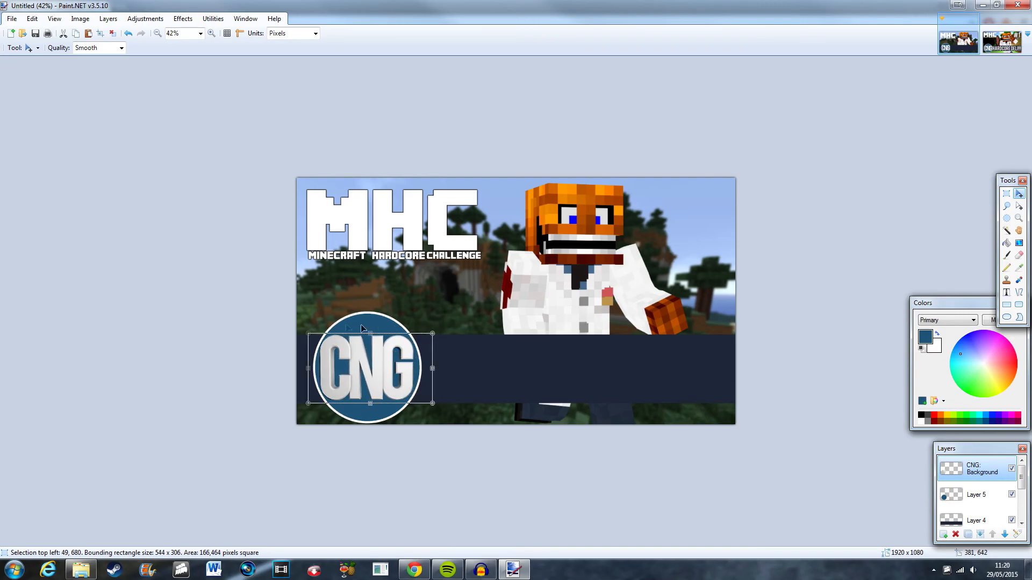
{"action": "scroll", "coordinate": [208, 442], "scroll_direction": "up", "scroll_amount": 3}
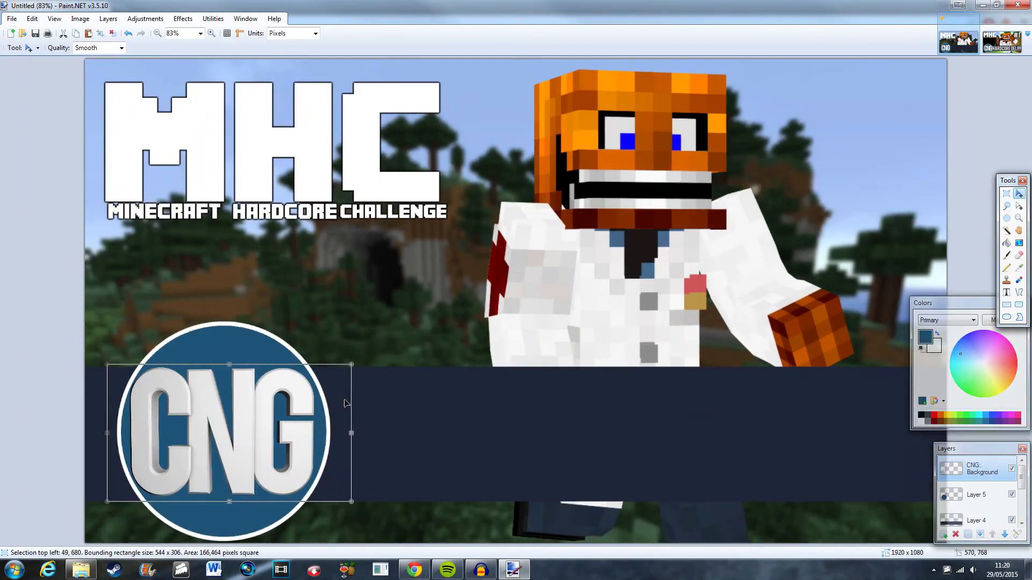
{"action": "left_click_drag", "start_coordinate": [349, 503], "coordinate": [353, 504]}
{"action": "left_click_drag", "start_coordinate": [309, 477], "coordinate": [311, 481]}
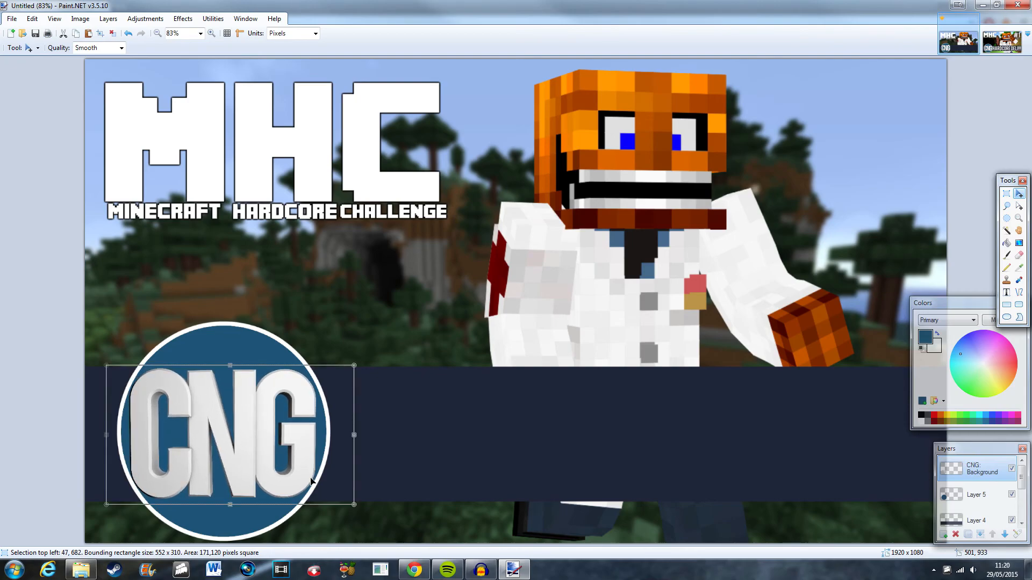
{"action": "key", "text": "ctrl+minus"}
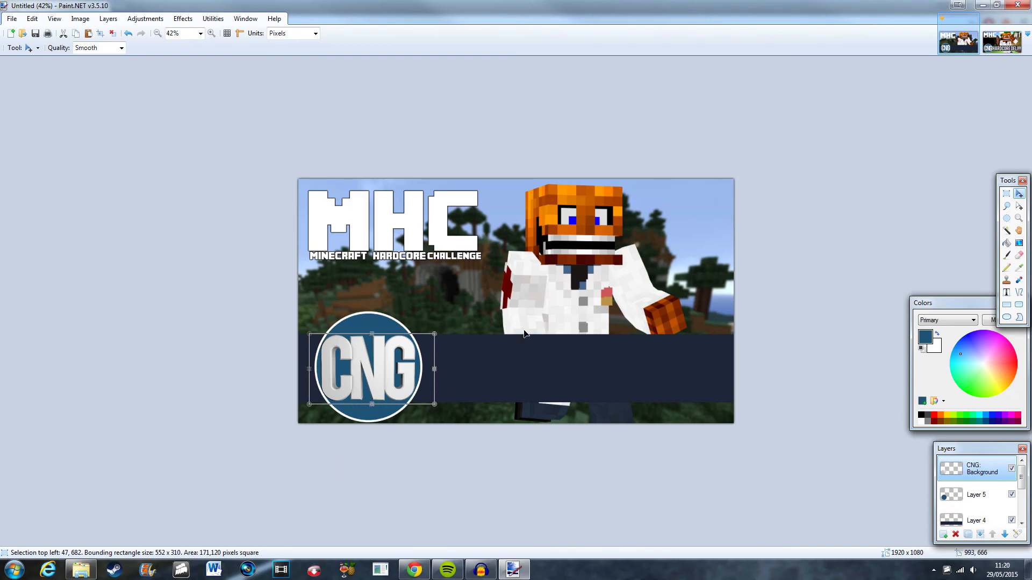
{"action": "left_click", "coordinate": [1007, 193]}
{"action": "key", "text": "ctrl+d"}
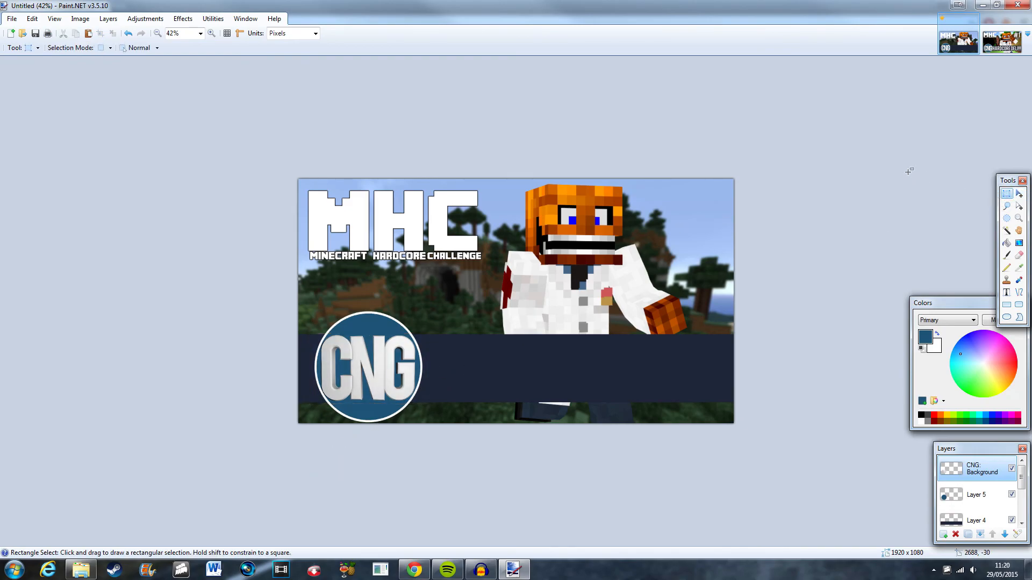
Compare the work against the reference thumbnail mhc may.pdn by switching between the open images.
{"action": "left_click", "coordinate": [1002, 42]}
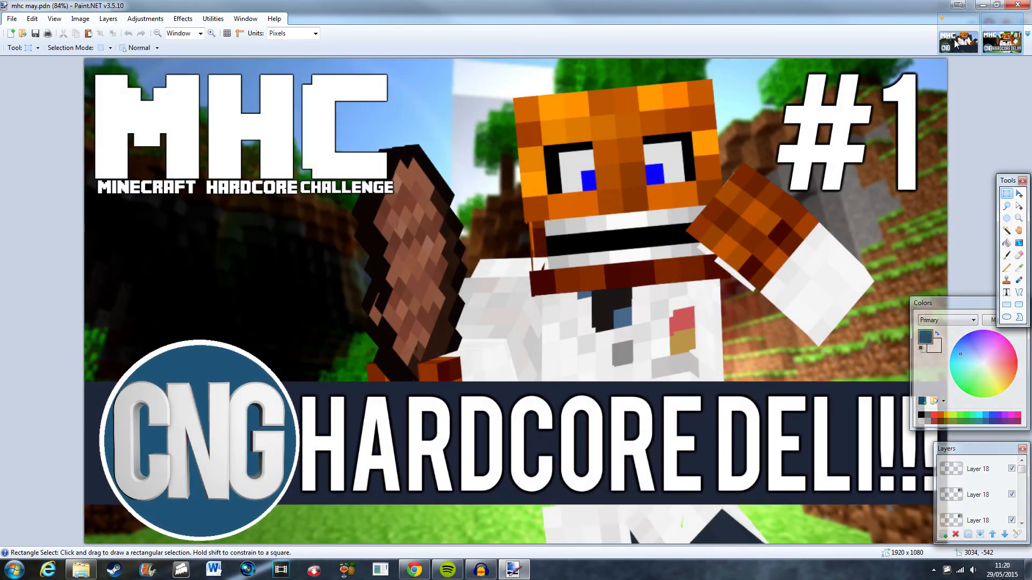
{"action": "scroll", "coordinate": [837, 211], "scroll_direction": "down", "scroll_amount": 4}
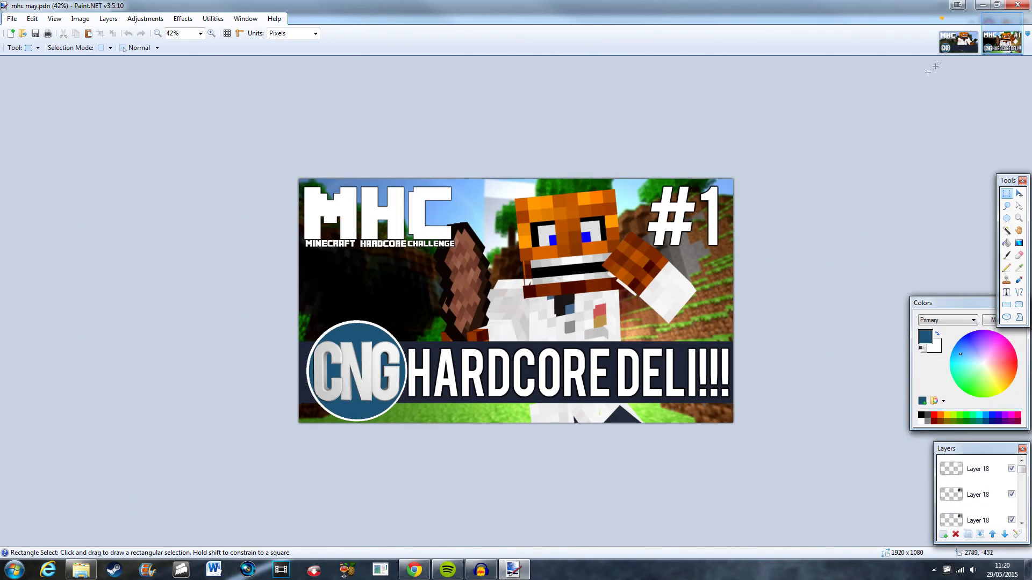
{"action": "left_click", "coordinate": [959, 42]}
{"action": "left_click", "coordinate": [1010, 50]}
{"action": "left_click", "coordinate": [958, 51]}
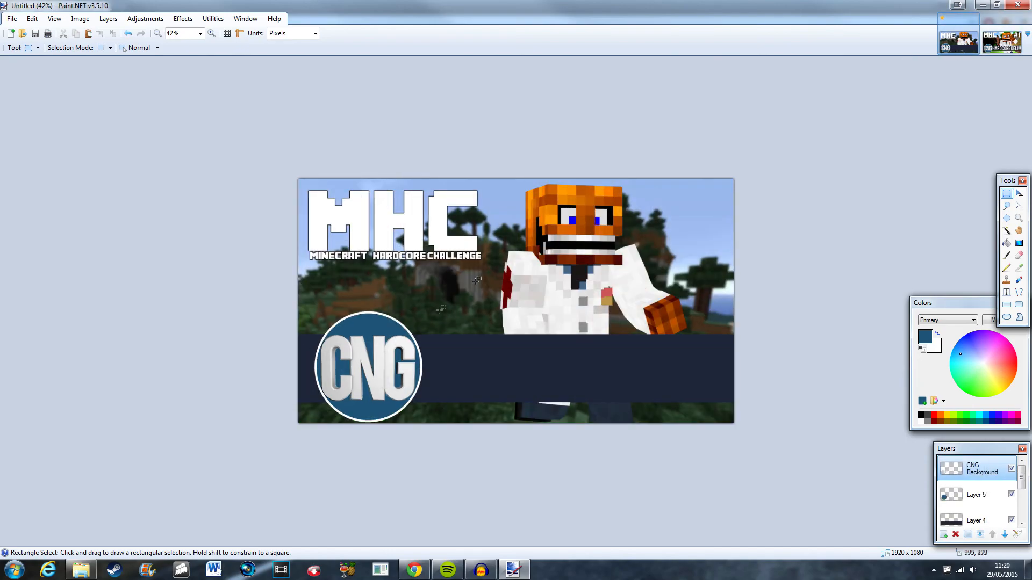
{"action": "left_click", "coordinate": [1016, 44]}
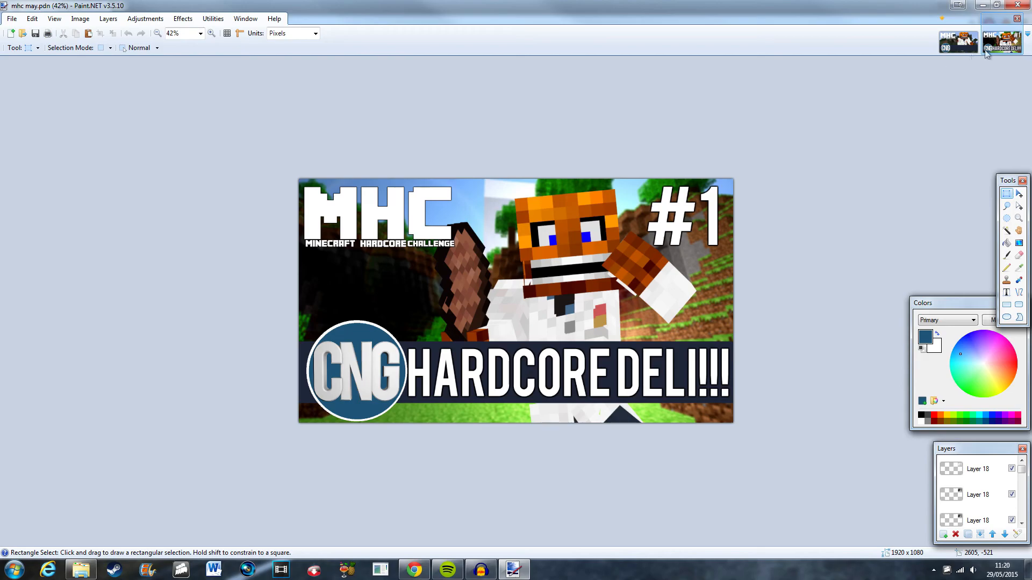
{"action": "left_click", "coordinate": [959, 41]}
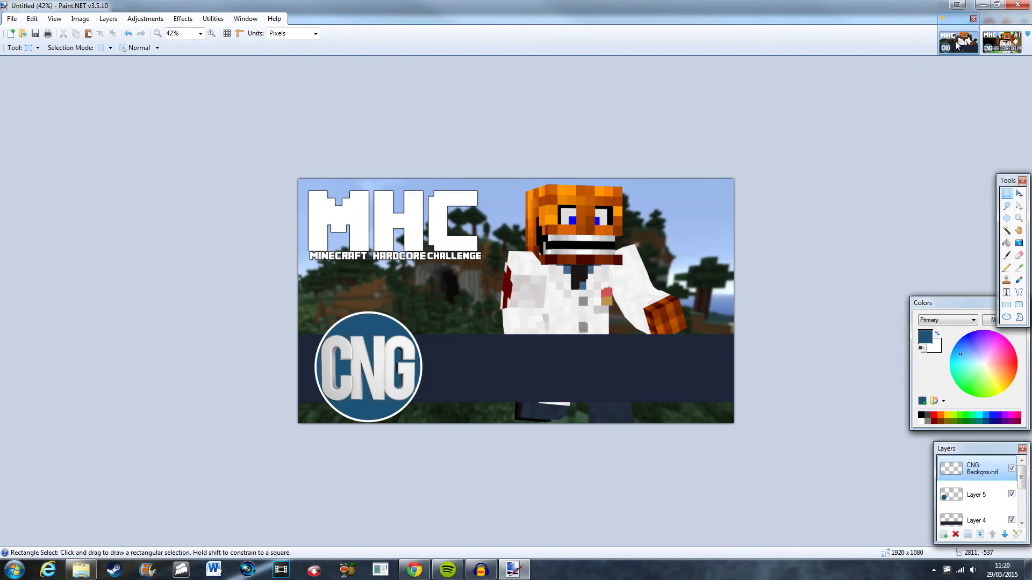
{"action": "scroll", "coordinate": [134, 372], "scroll_direction": "up", "scroll_amount": 3}
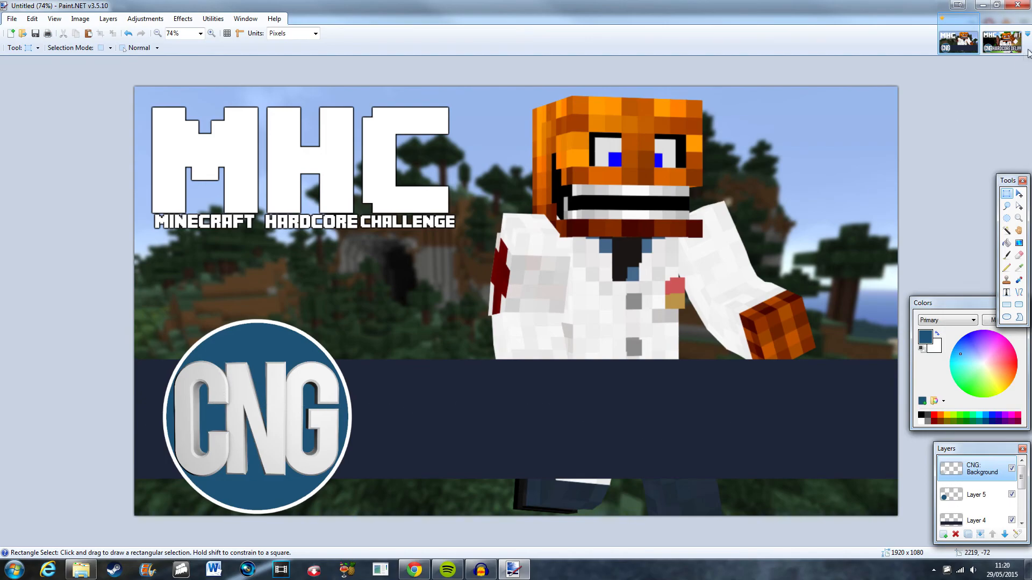
{"action": "left_click", "coordinate": [999, 49]}
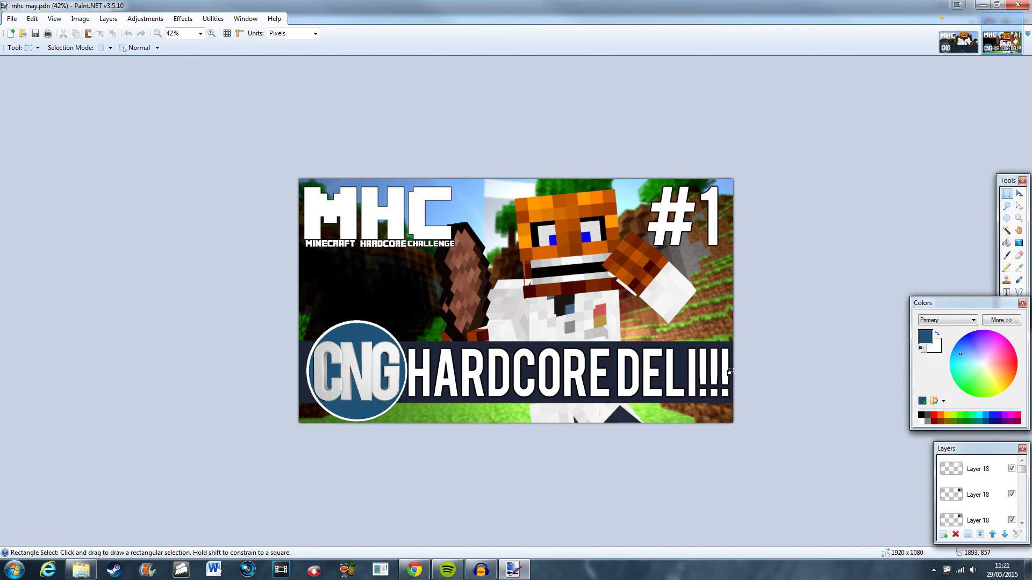
{"action": "left_click", "coordinate": [11, 18]}
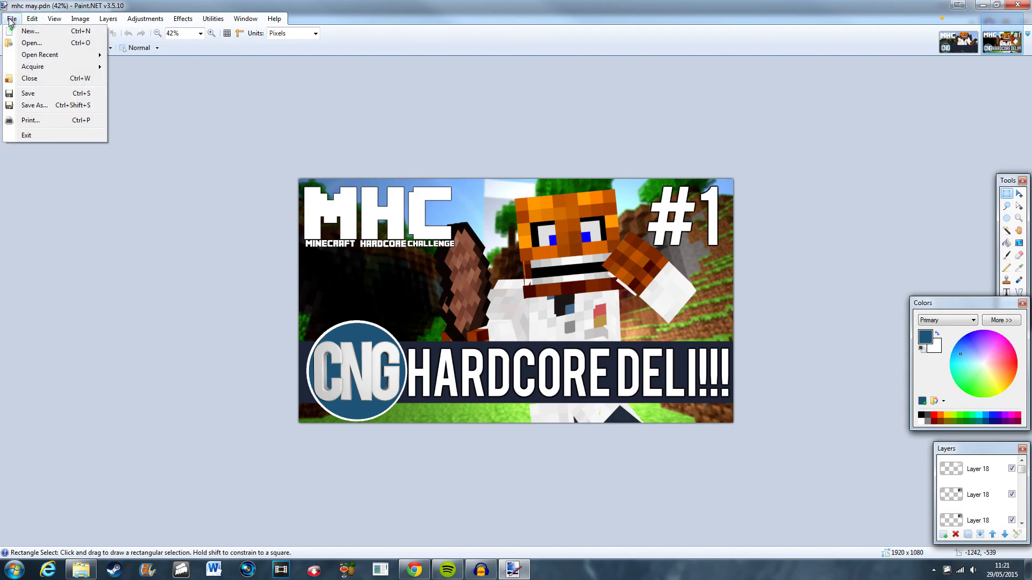
{"action": "mouse_move", "coordinate": [62, 56]}
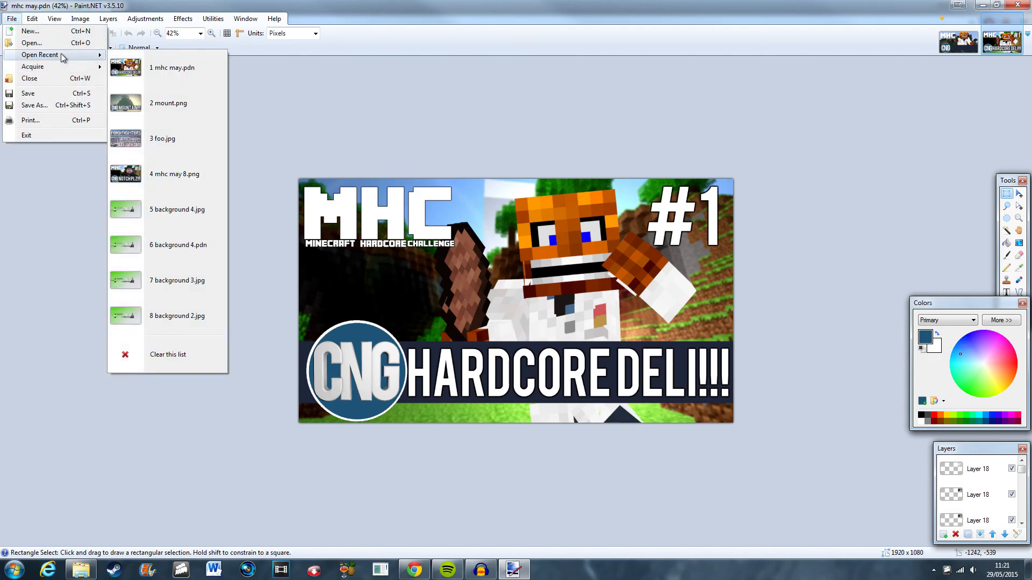
{"action": "left_click", "coordinate": [656, 115]}
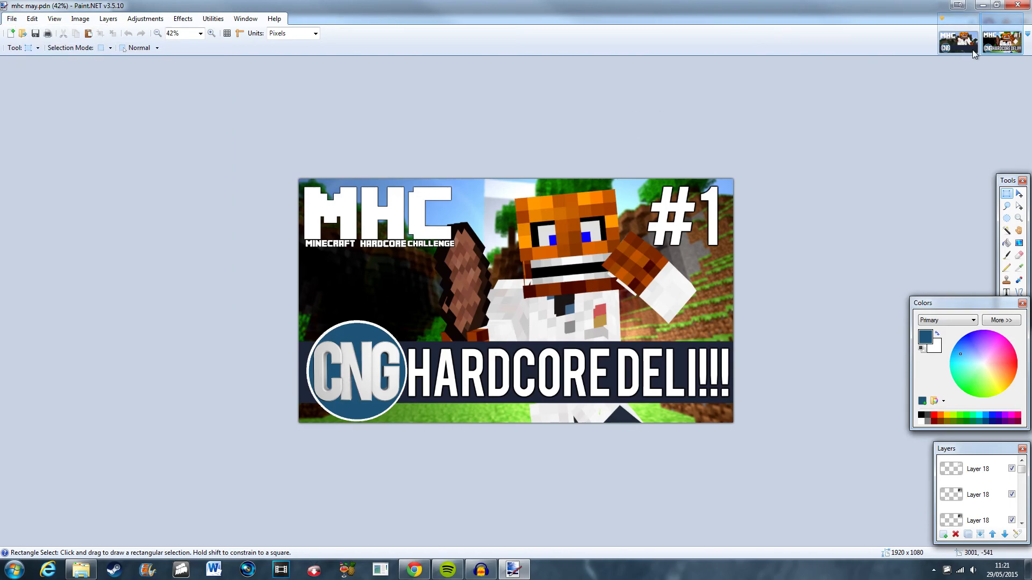
Return to the thumbnail image, pick the Text tool and add a new layer for the title.
{"action": "left_click", "coordinate": [959, 41]}
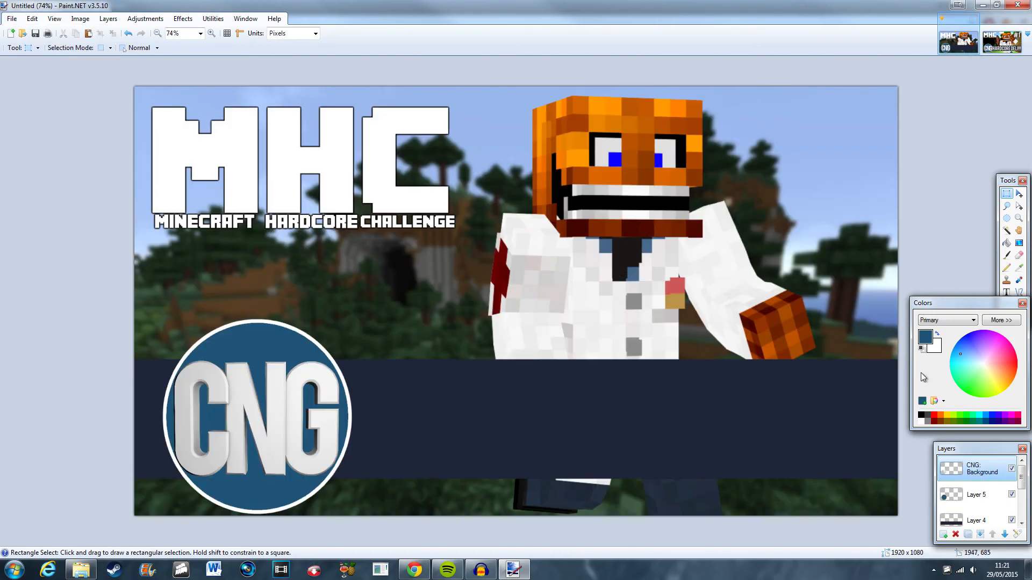
{"action": "left_click", "coordinate": [998, 290]}
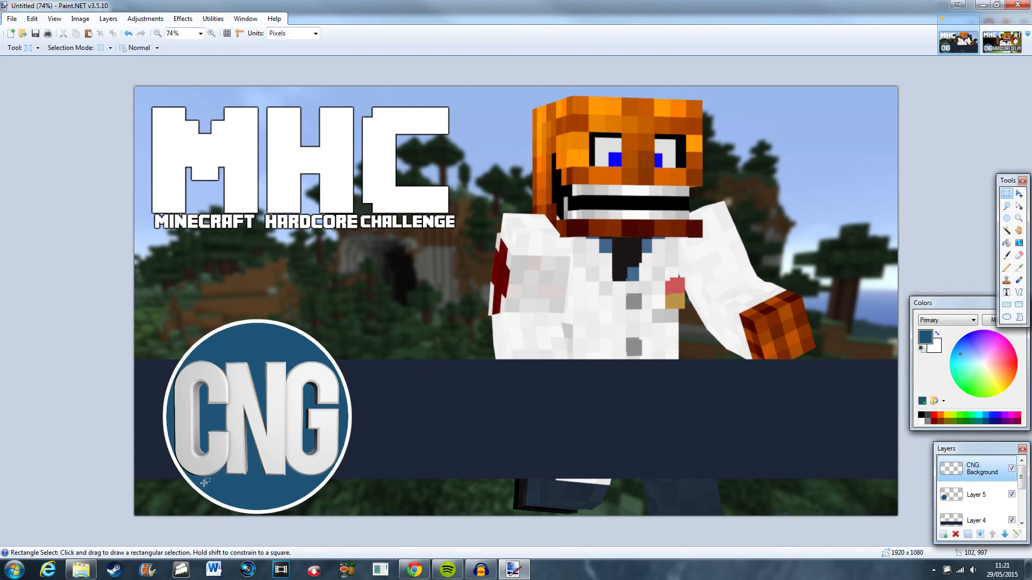
{"action": "left_click", "coordinate": [1008, 295]}
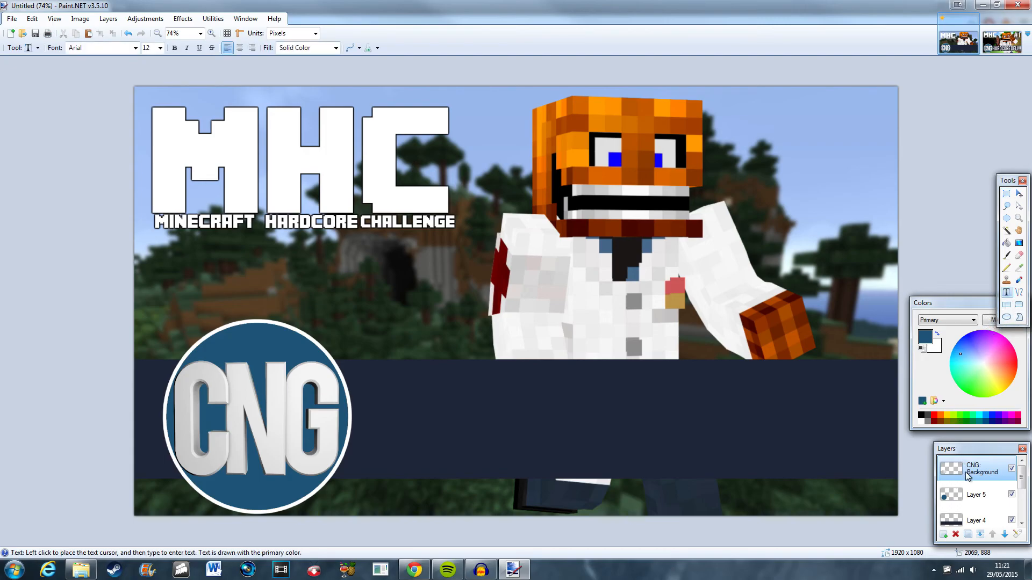
{"action": "left_click", "coordinate": [944, 536]}
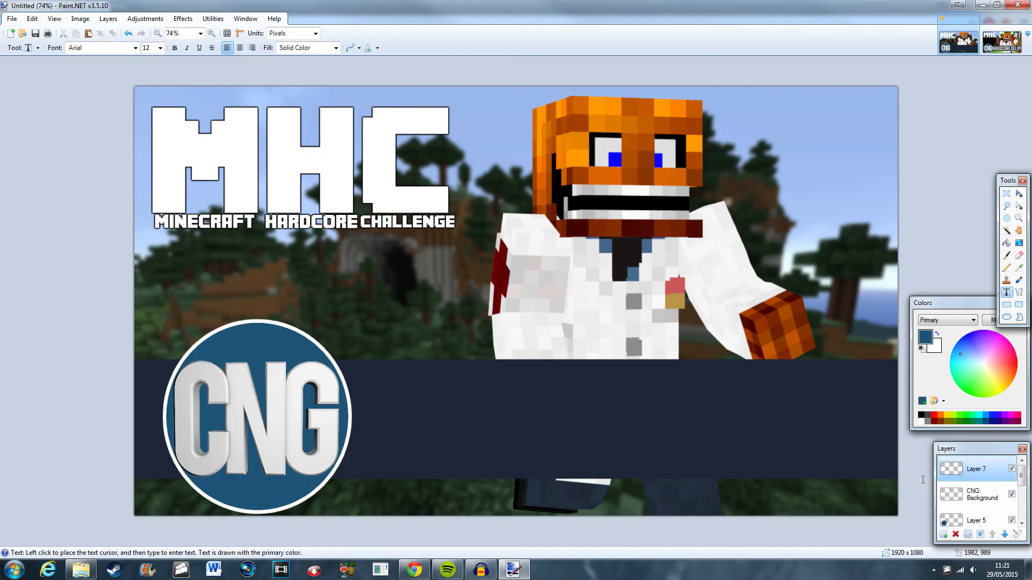
Type "Big push" in white on the new layer, centre-align it and set the font to Bebas at size 216.
{"action": "left_click", "coordinate": [915, 326]}
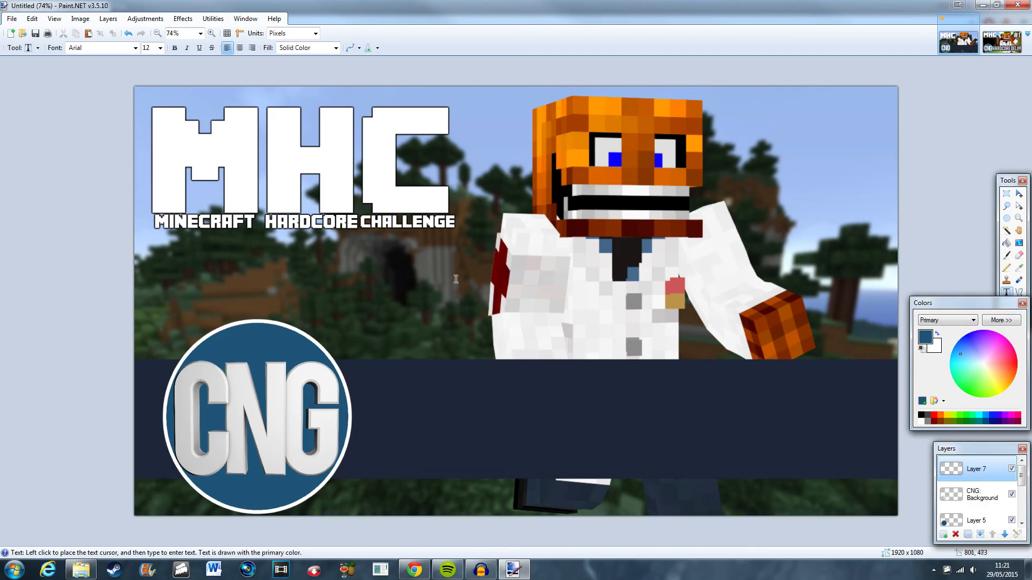
{"action": "left_click", "coordinate": [483, 280]}
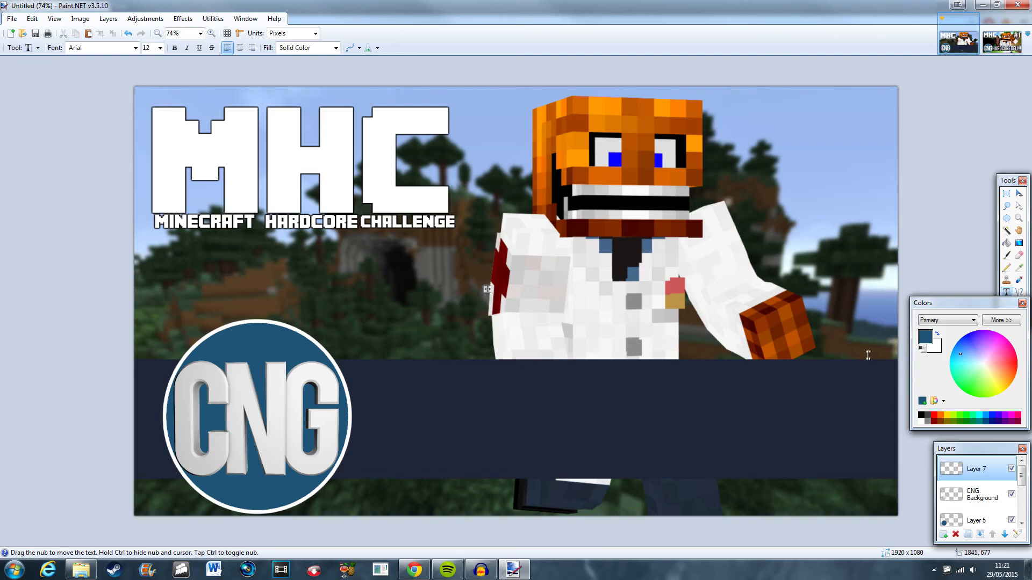
{"action": "left_click", "coordinate": [939, 335]}
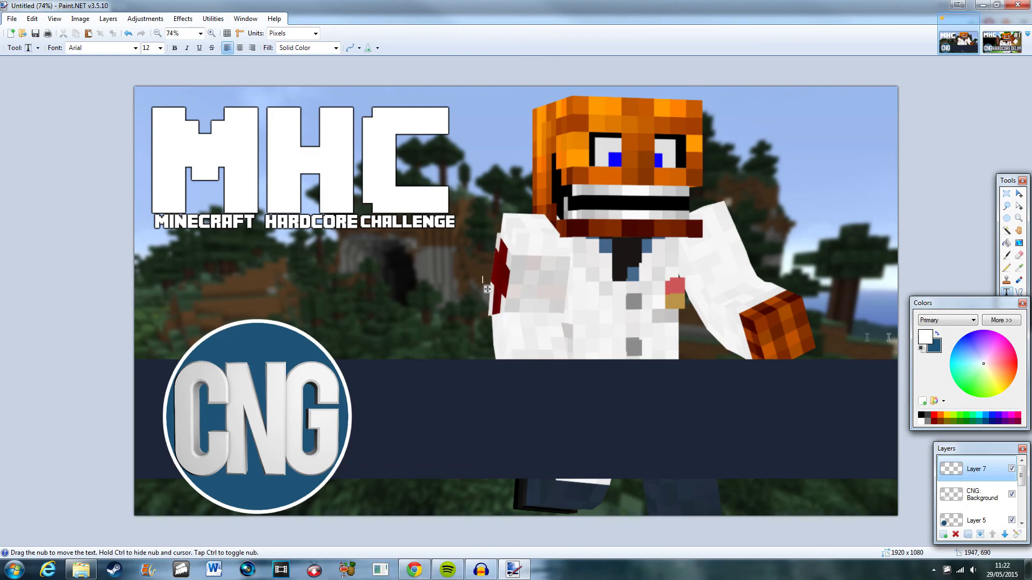
{"action": "left_click", "coordinate": [486, 245]}
{"action": "type", "text": "Big pus"}
{"action": "left_click", "coordinate": [240, 48]}
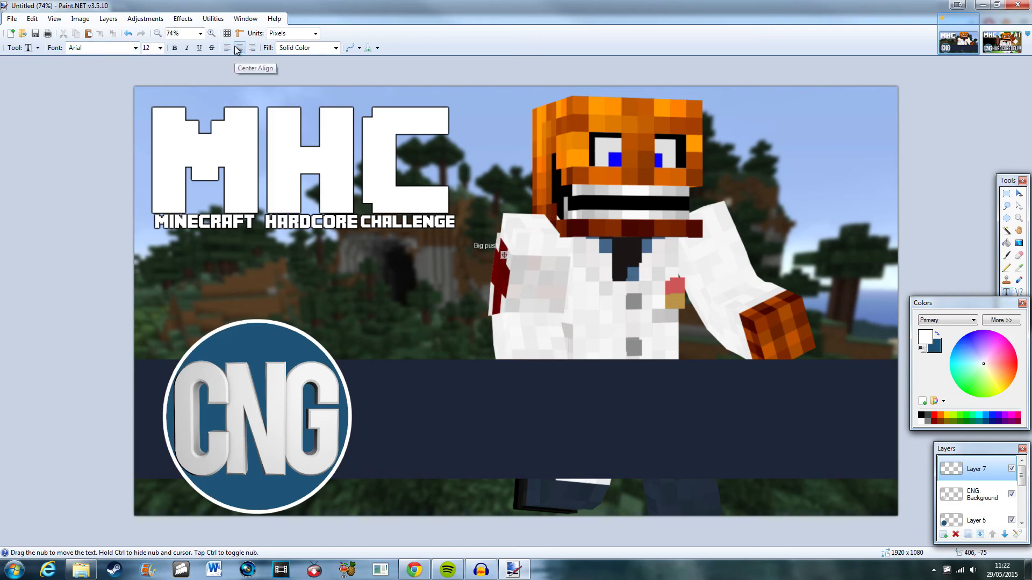
{"action": "left_click", "coordinate": [135, 48]}
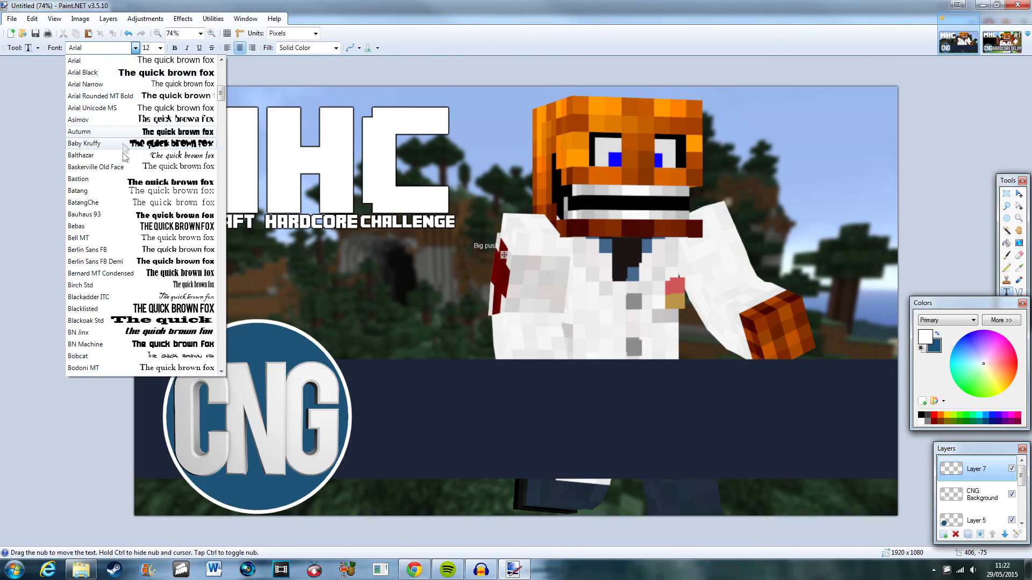
{"action": "left_click", "coordinate": [109, 230]}
{"action": "left_click", "coordinate": [160, 49]}
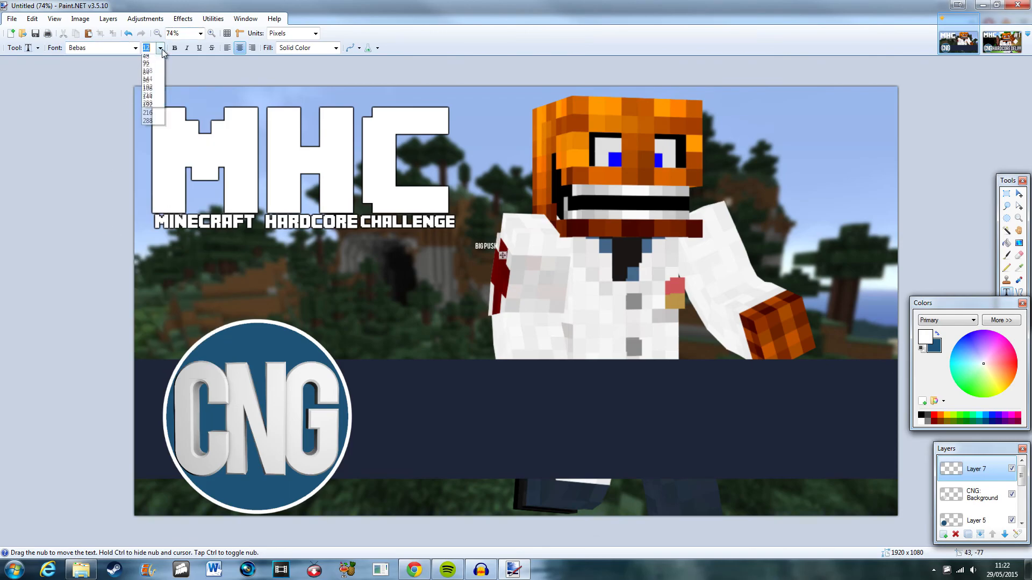
{"action": "left_click", "coordinate": [148, 229]}
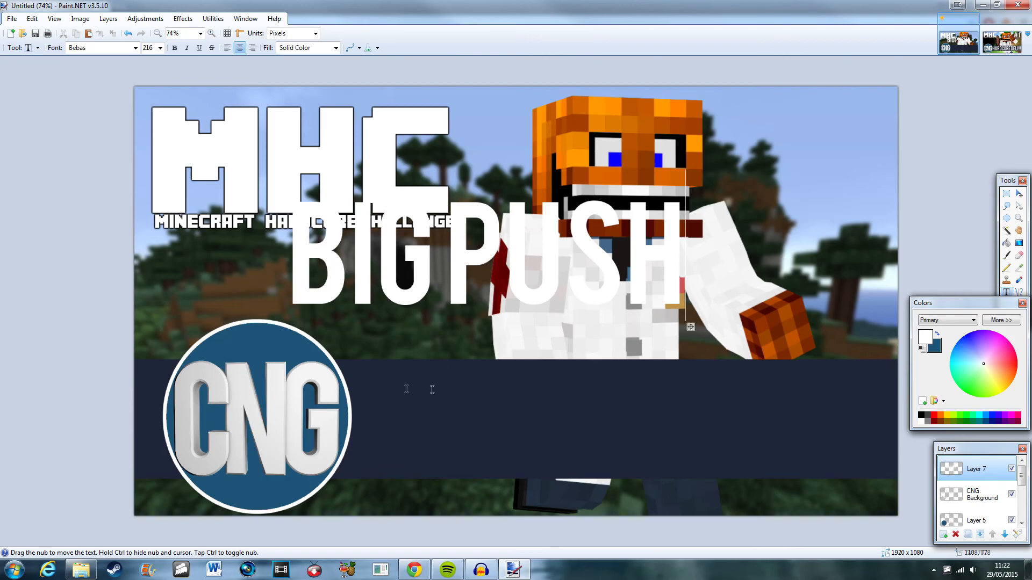
Try adding "!!!", changing alignment and moving the text, then undo the whole text attempt.
{"action": "type", "text": "!!!"}
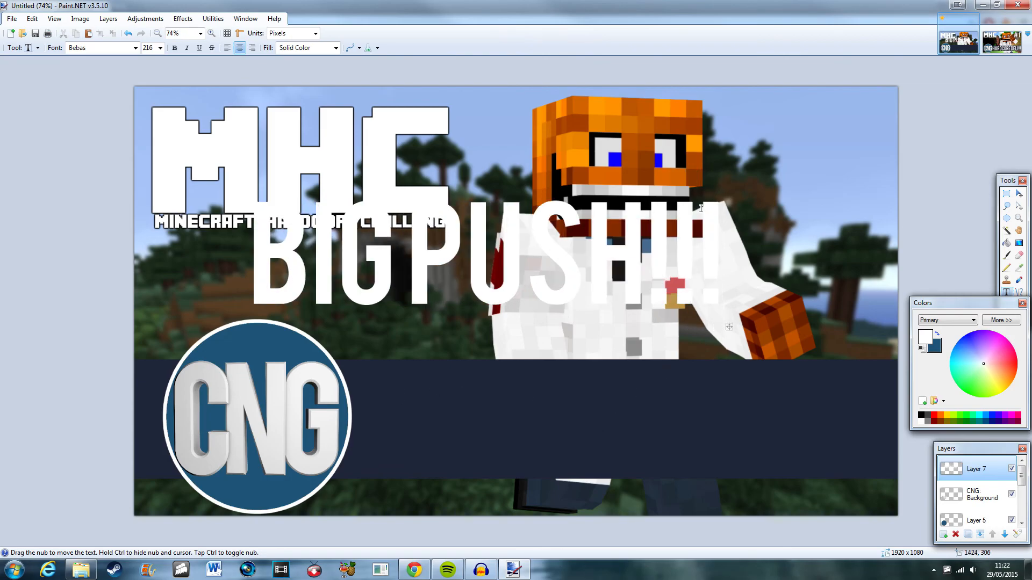
{"action": "left_click", "coordinate": [227, 51]}
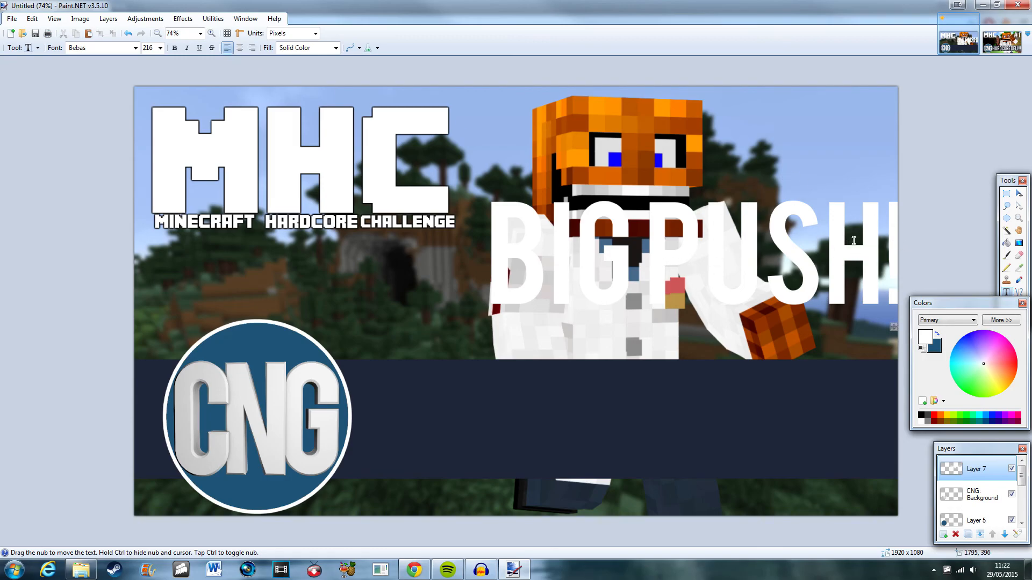
{"action": "left_click", "coordinate": [1019, 194]}
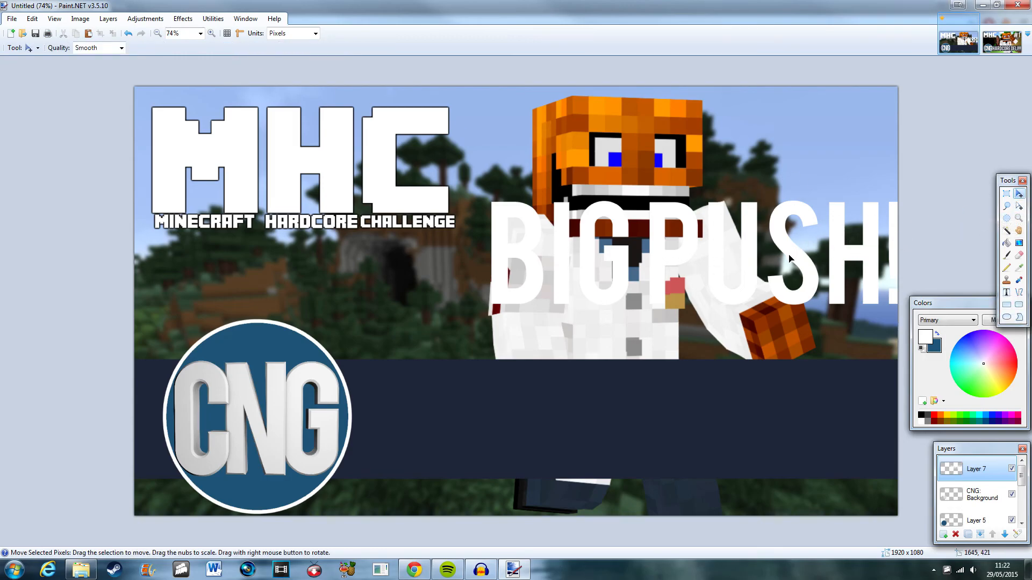
{"action": "left_click_drag", "start_coordinate": [802, 244], "coordinate": [886, 138]}
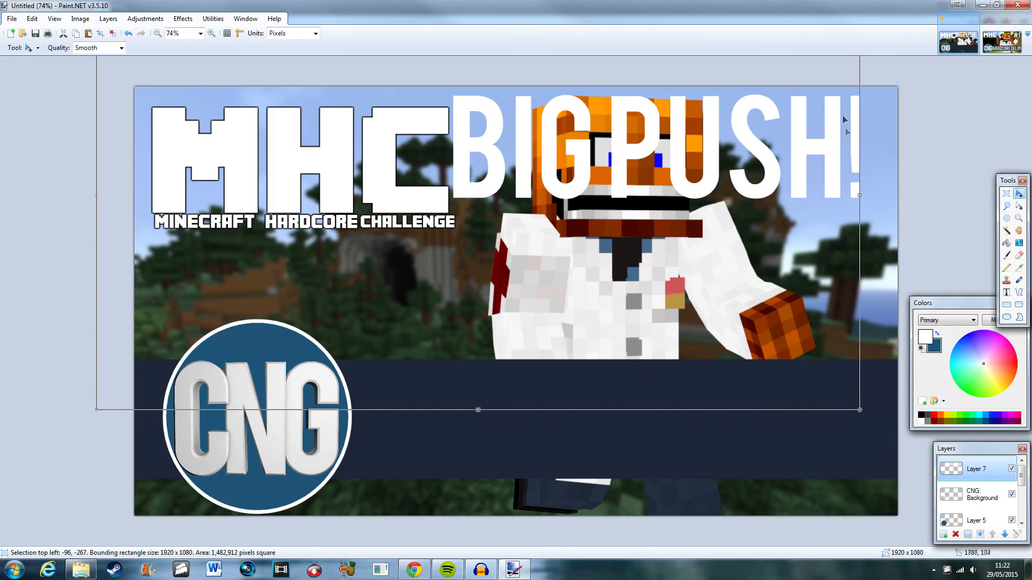
{"action": "key", "text": "ctrl+z"}
{"action": "key", "text": "ctrl+z"}
{"action": "key", "text": "ctrl+z"}
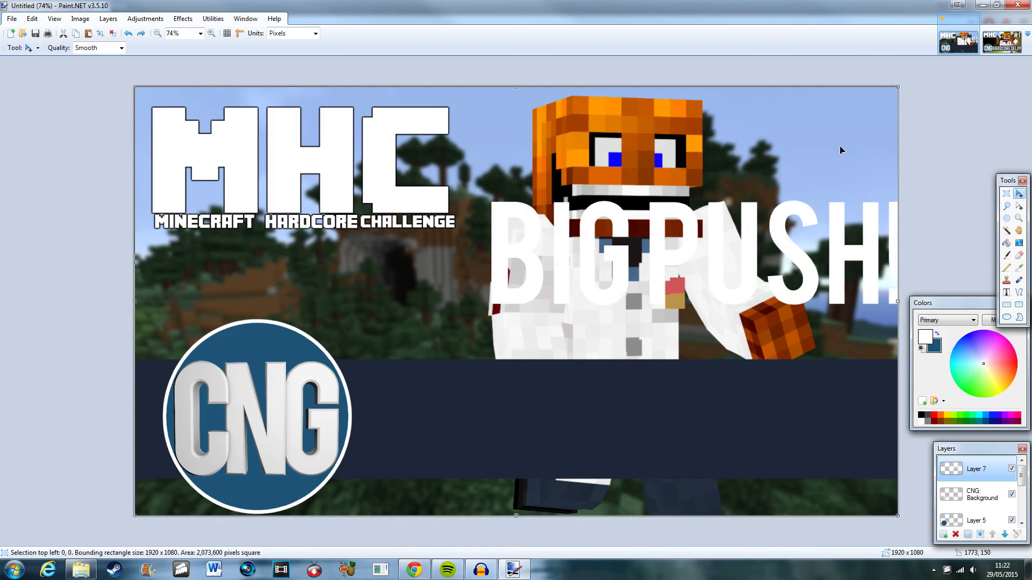
{"action": "key", "text": "ctrl+z"}
{"action": "key", "text": "ctrl+z"}
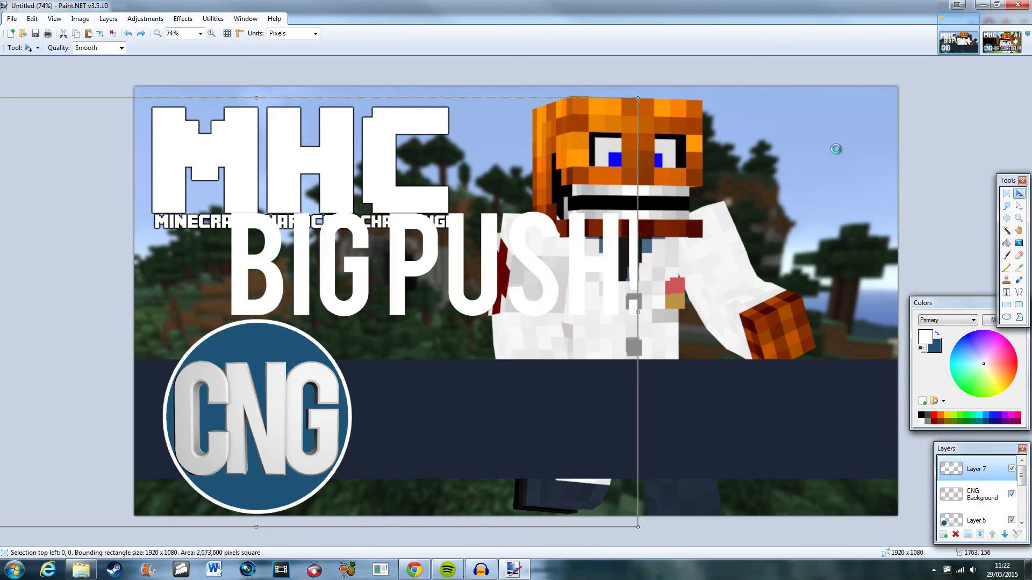
{"action": "key", "text": "ctrl+z"}
{"action": "key", "text": "ctrl+z"}
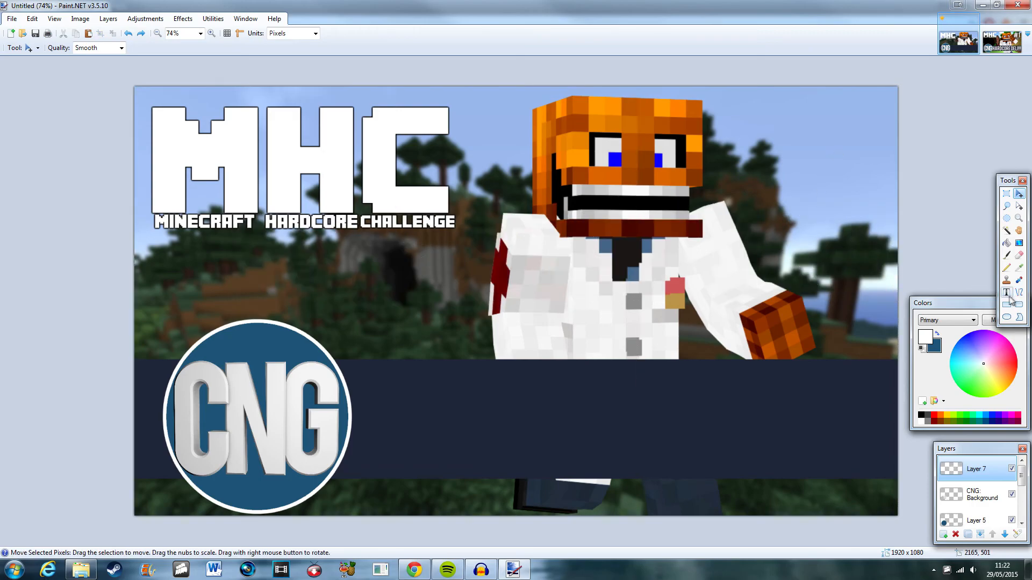
Type the centred white title "BIG PUSH!!!" in Bebas on the new layer.
{"action": "left_click", "coordinate": [1006, 292]}
{"action": "left_click", "coordinate": [496, 272]}
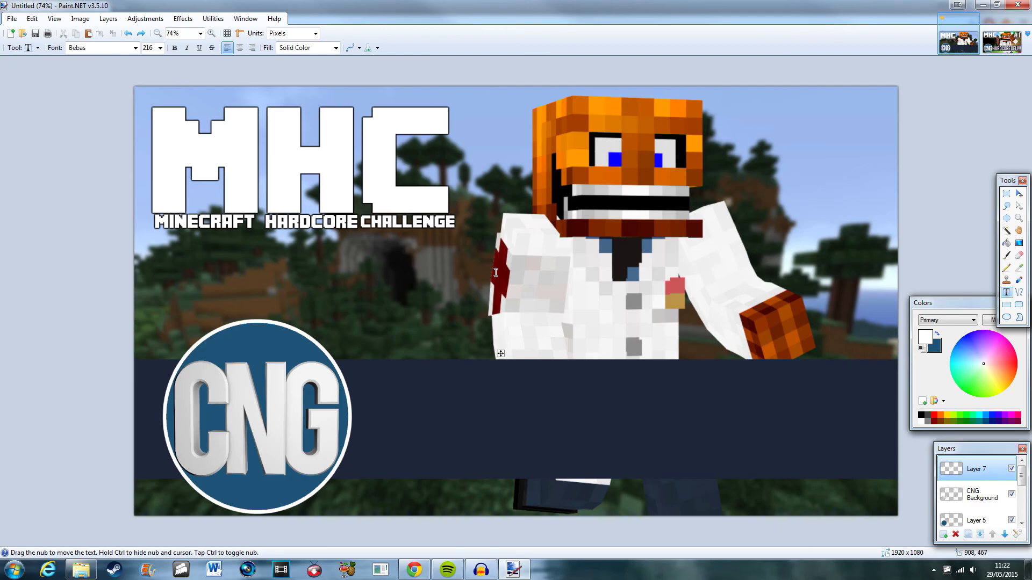
{"action": "type", "text": "BIG PUSH"}
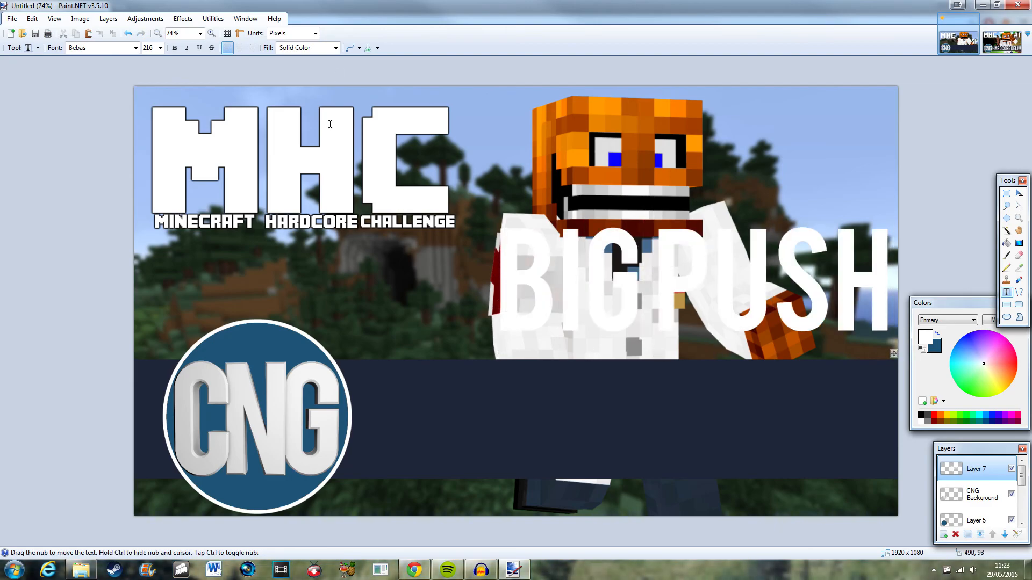
{"action": "left_click", "coordinate": [937, 334]}
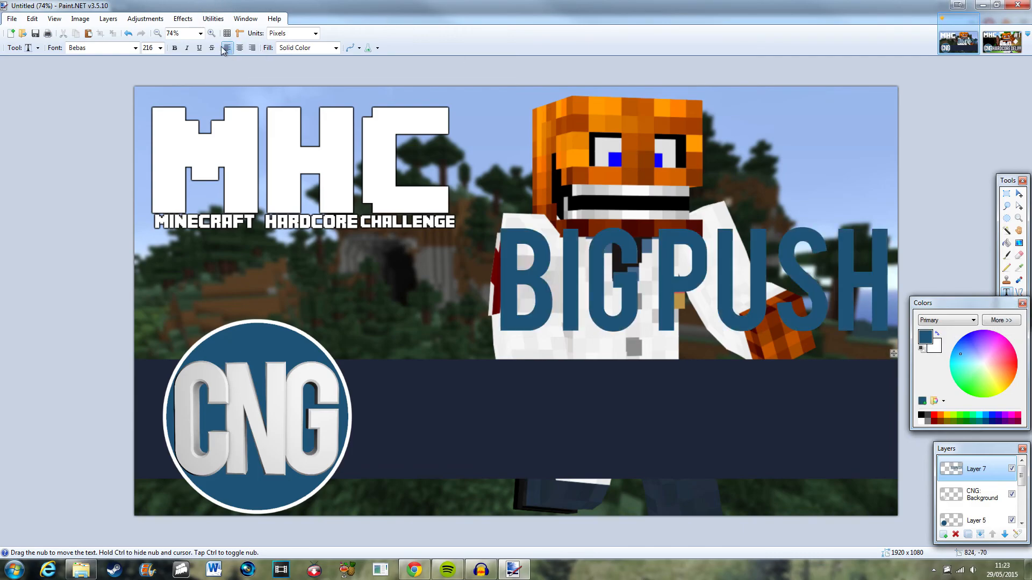
{"action": "left_click", "coordinate": [240, 49]}
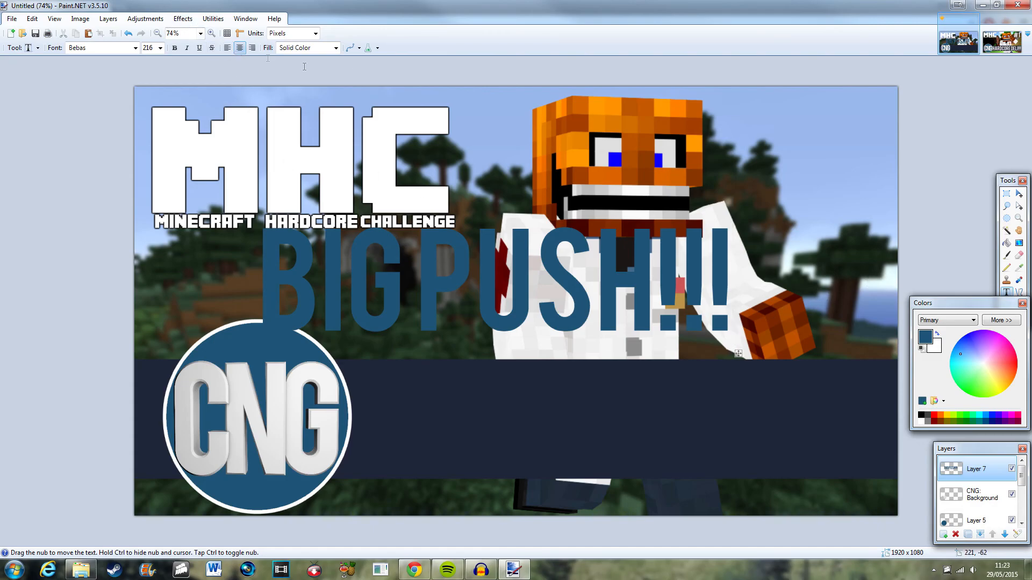
{"action": "left_click", "coordinate": [937, 334]}
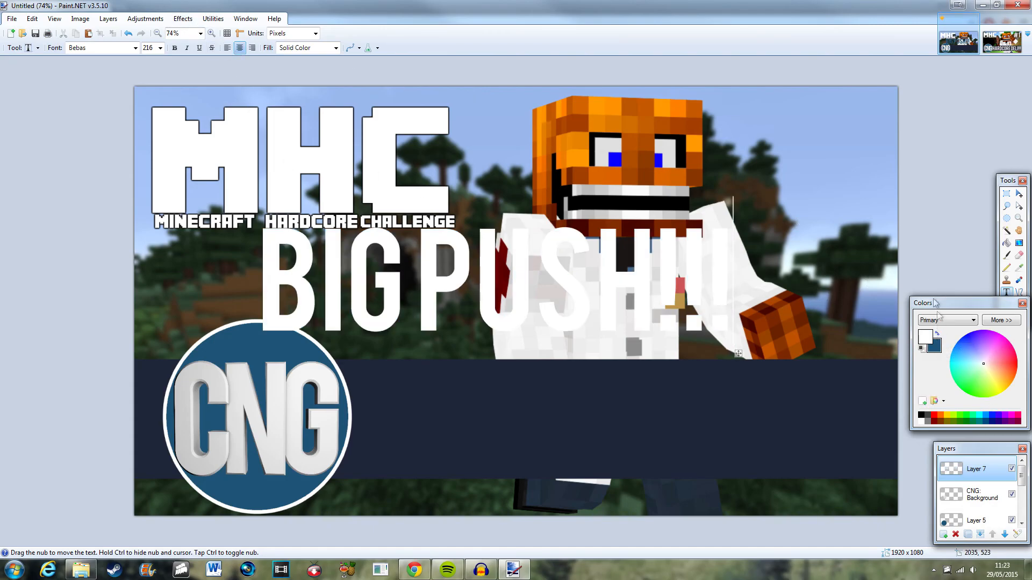
Move the title text onto the navy banner beside the CNG circle and deselect.
{"action": "left_click", "coordinate": [1019, 195]}
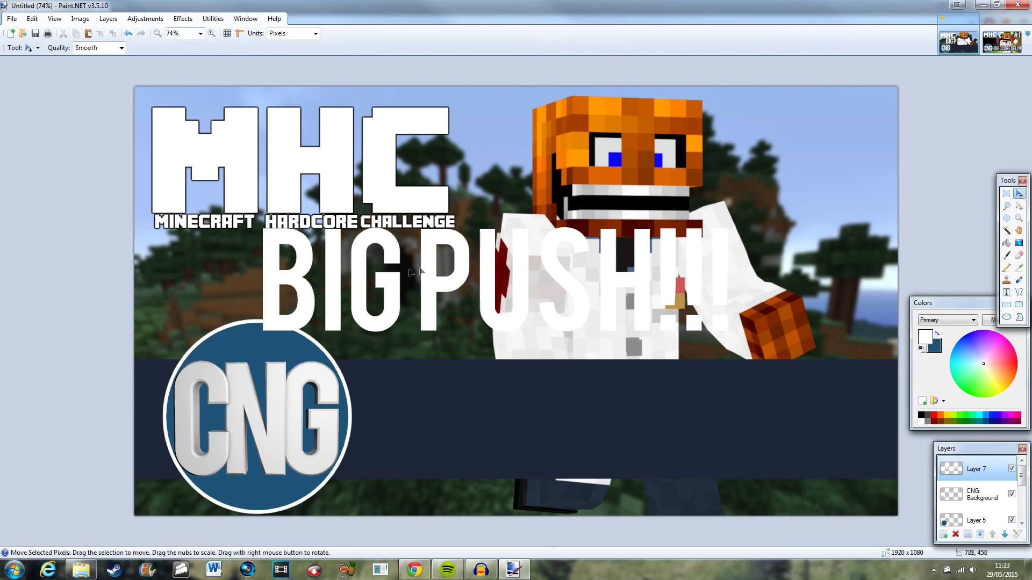
{"action": "left_click_drag", "start_coordinate": [373, 275], "coordinate": [498, 413]}
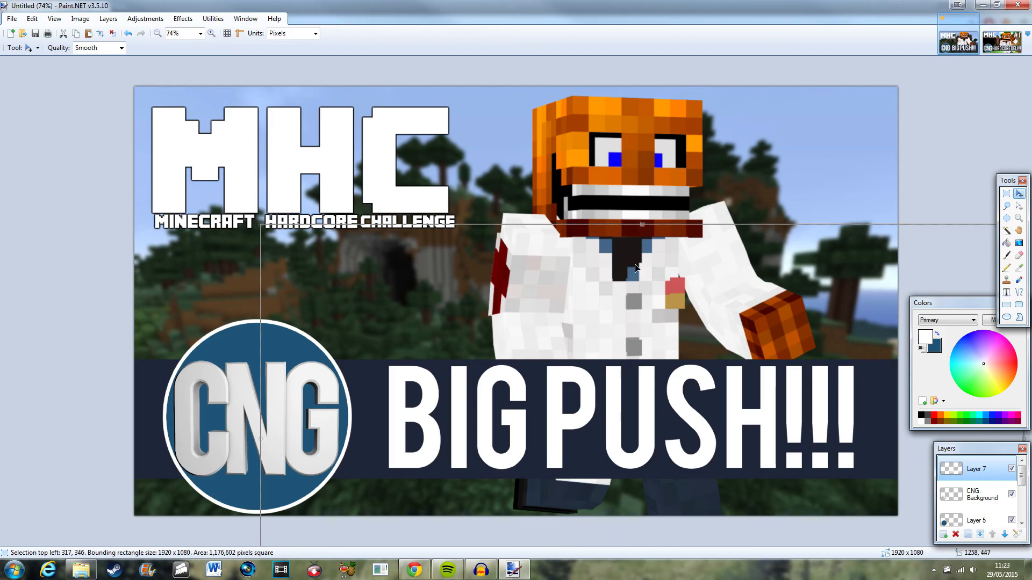
{"action": "left_click", "coordinate": [1007, 193]}
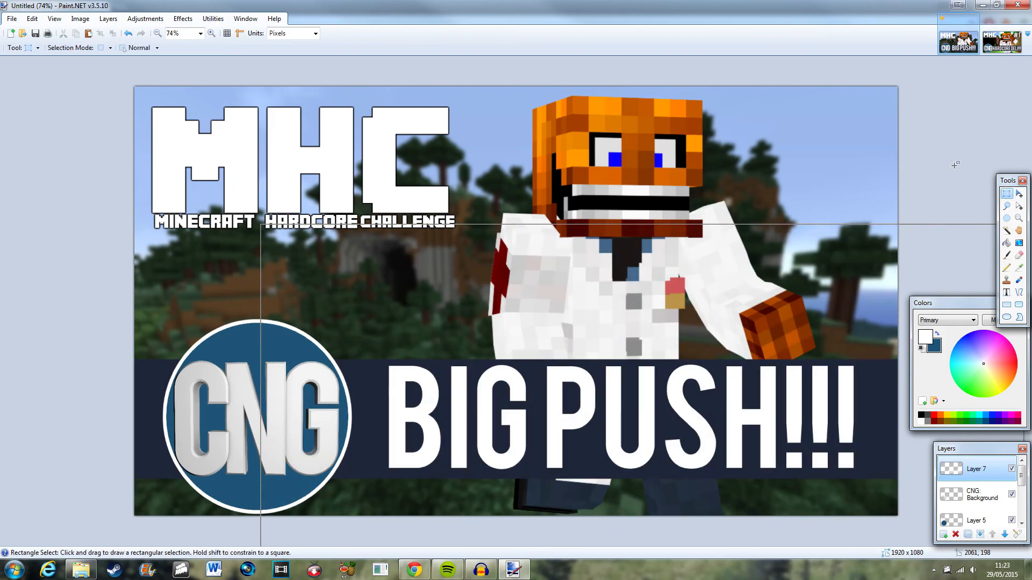
{"action": "left_click", "coordinate": [956, 165]}
Zoom in and out to inspect the finished thumbnail.
{"action": "scroll", "coordinate": [950, 165], "scroll_direction": "down", "scroll_amount": 9}
{"action": "scroll", "coordinate": [760, 297], "scroll_direction": "down", "scroll_amount": 2}
{"action": "scroll", "coordinate": [714, 310], "scroll_direction": "up", "scroll_amount": 1}
{"action": "scroll", "coordinate": [713, 318], "scroll_direction": "up", "scroll_amount": 1}
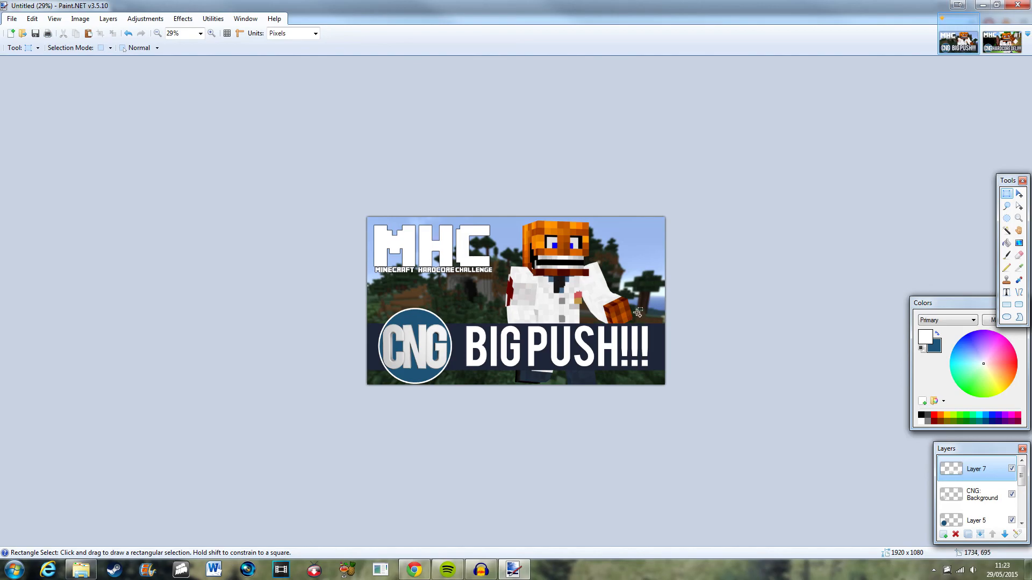
{"action": "scroll", "coordinate": [637, 321], "scroll_direction": "up", "scroll_amount": 2, "text": "ctrl"}
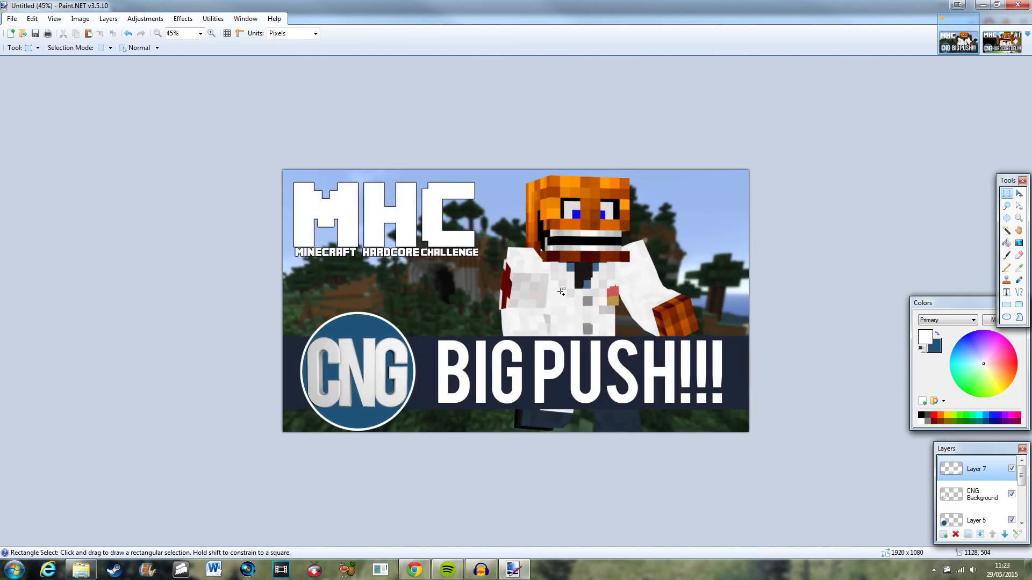
{"action": "scroll", "coordinate": [617, 249], "scroll_direction": "up", "scroll_amount": 1}
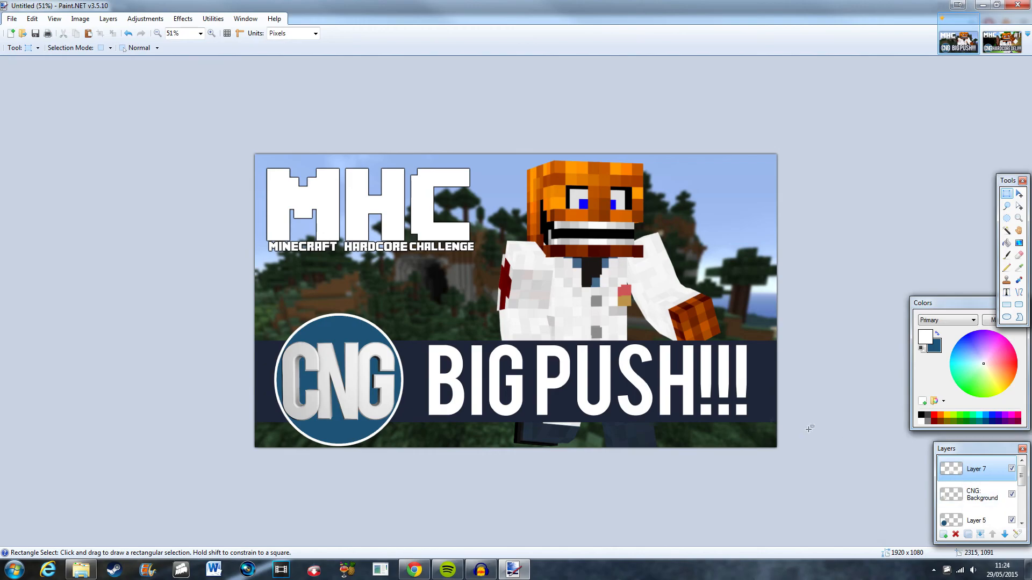
{"action": "scroll", "coordinate": [676, 415], "scroll_direction": "up", "scroll_amount": 2}
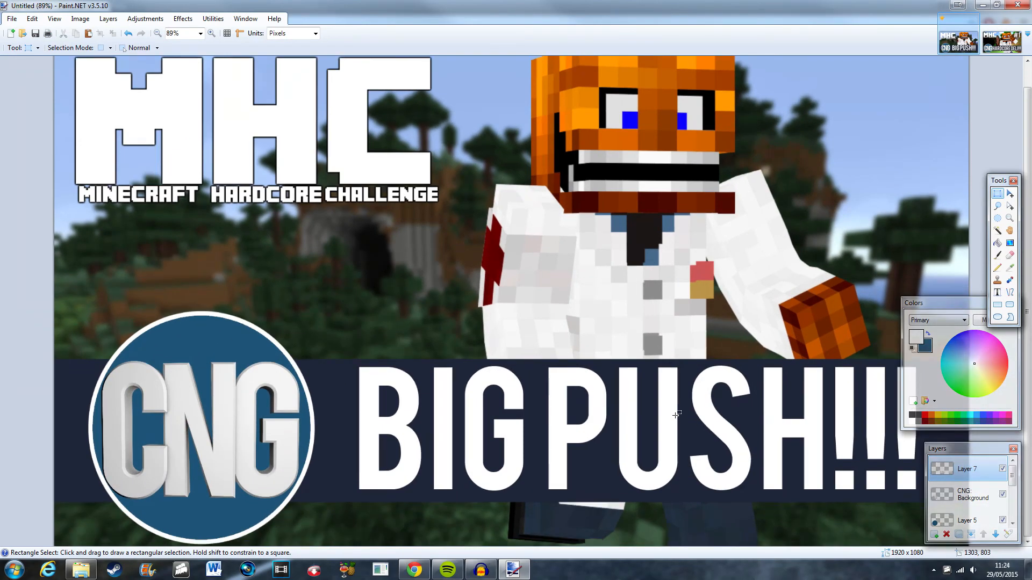
{"action": "scroll", "coordinate": [676, 415], "scroll_direction": "up", "scroll_amount": 1}
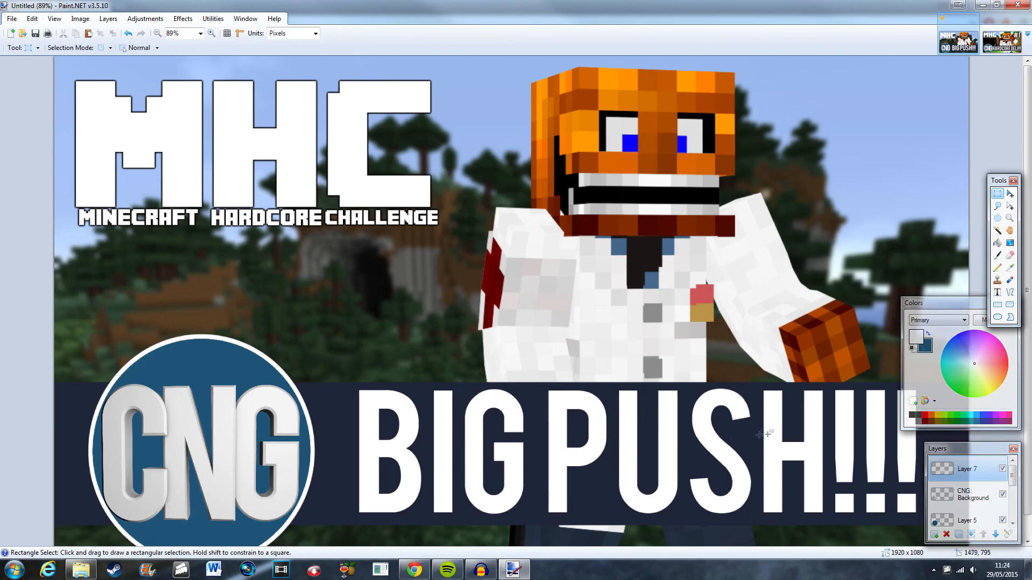
{"action": "scroll", "coordinate": [545, 410], "scroll_direction": "down", "scroll_amount": 2}
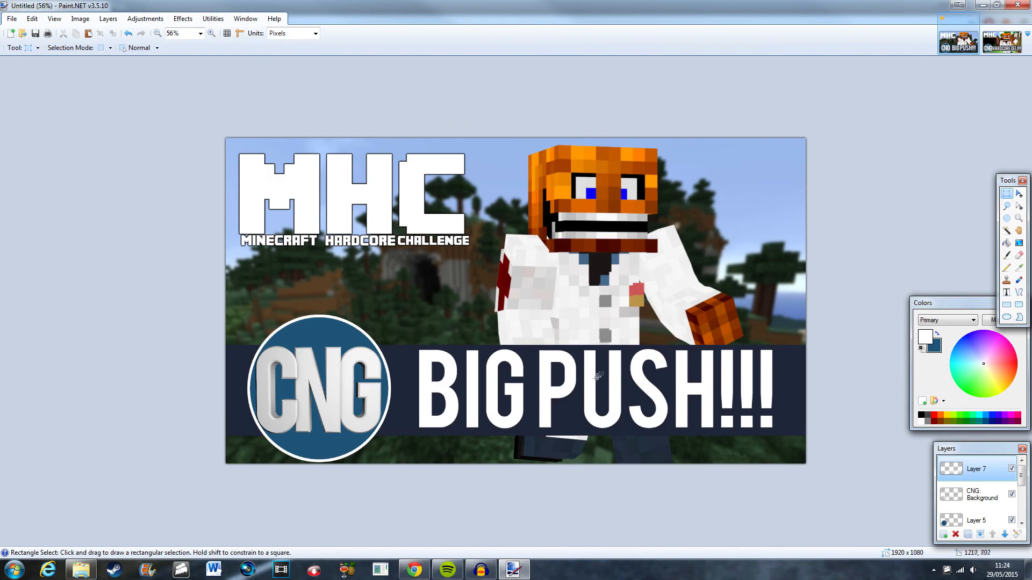
{"action": "left_click", "coordinate": [110, 18]}
{"action": "mouse_move", "coordinate": [57, 19]}
{"action": "mouse_move", "coordinate": [144, 18]}
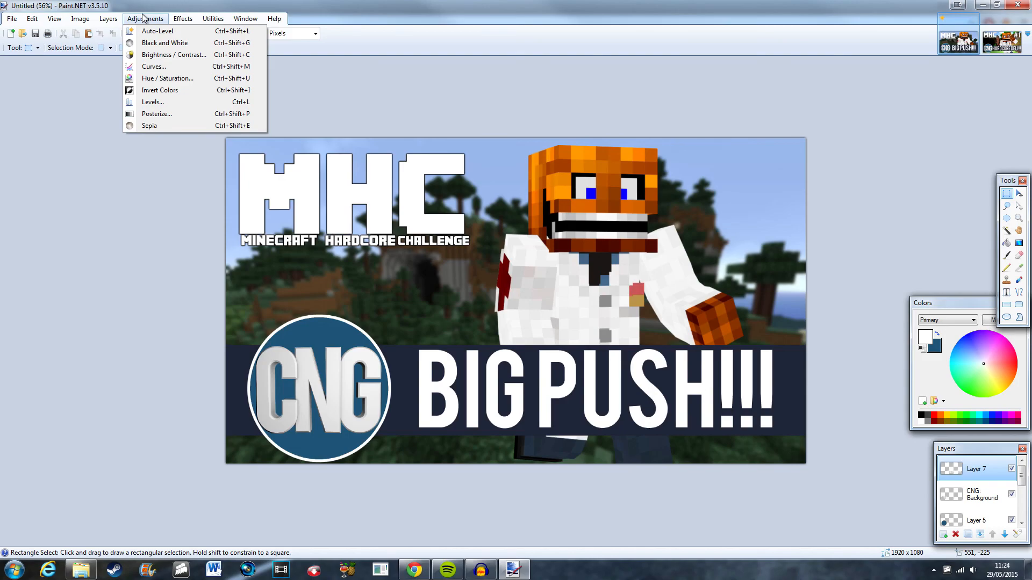
{"action": "left_click", "coordinate": [181, 19]}
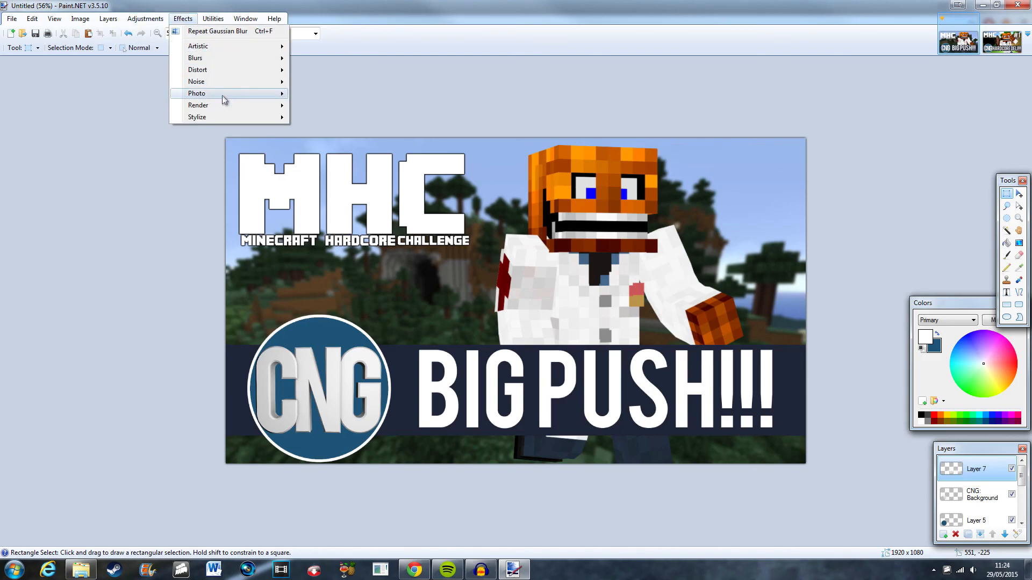
{"action": "mouse_move", "coordinate": [226, 86]}
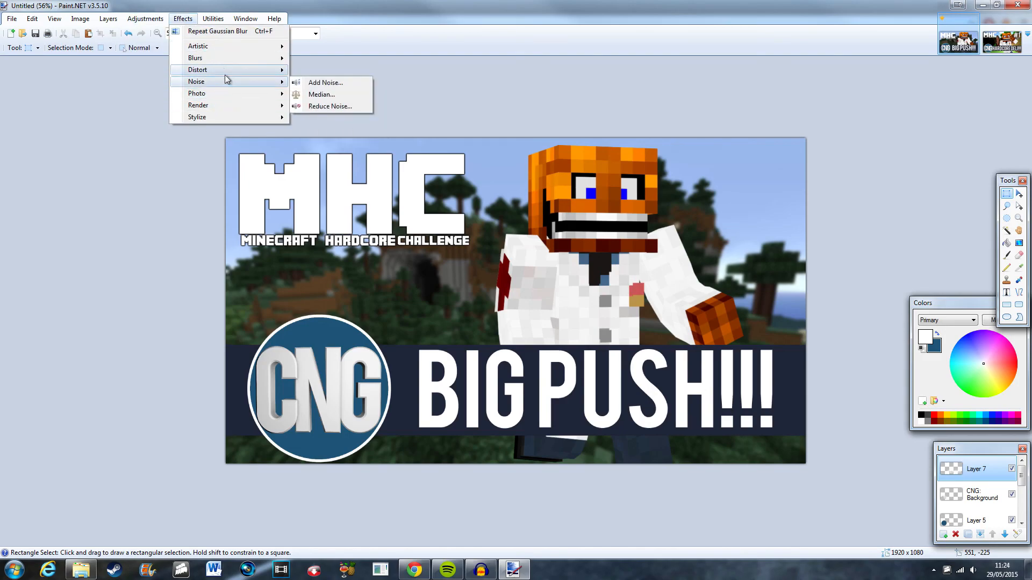
{"action": "left_click", "coordinate": [218, 22]}
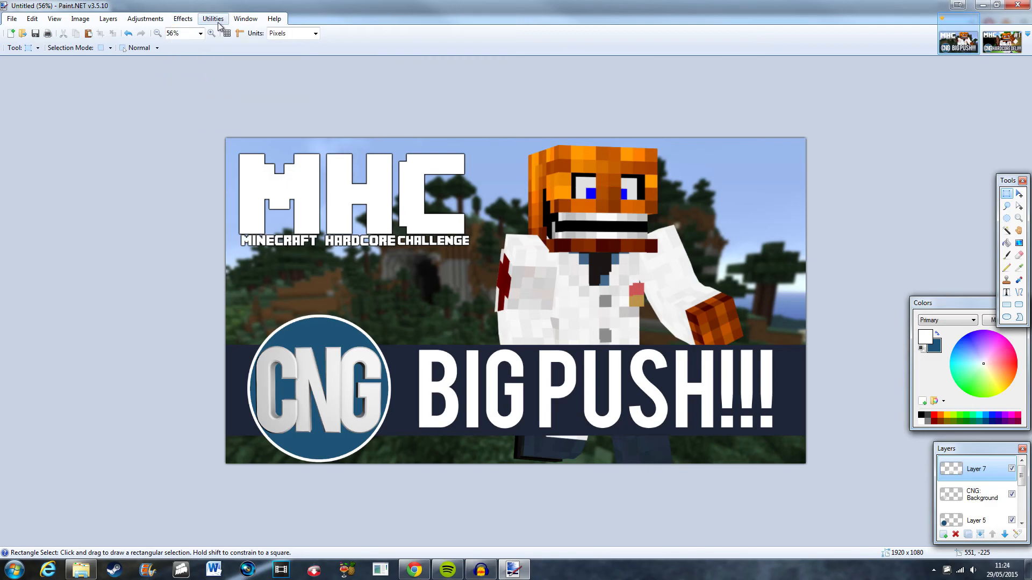
{"action": "left_click", "coordinate": [220, 25]}
Toggle the title layer's visibility on and off to compare the thumbnail with and without the title.
{"action": "scroll", "coordinate": [680, 390], "scroll_direction": "up", "scroll_amount": 2, "text": "ctrl"}
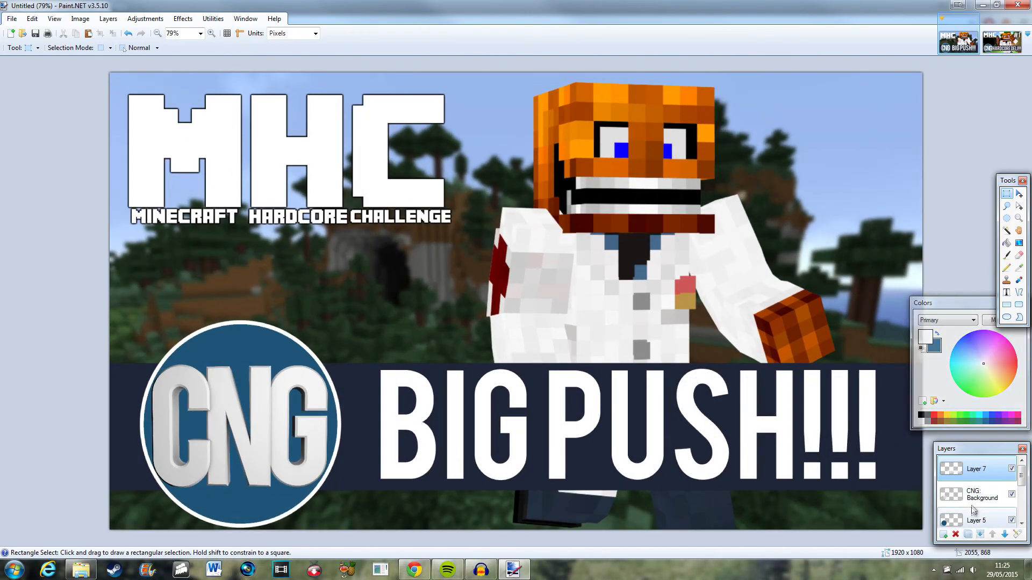
{"action": "left_click", "coordinate": [1012, 469]}
{"action": "left_click", "coordinate": [1012, 469]}
{"action": "left_click", "coordinate": [1013, 468]}
{"action": "left_click", "coordinate": [1012, 469]}
{"action": "left_click", "coordinate": [1012, 468]}
{"action": "left_click", "coordinate": [1013, 468]}
{"action": "left_click", "coordinate": [1012, 468]}
{"action": "left_click", "coordinate": [1012, 469]}
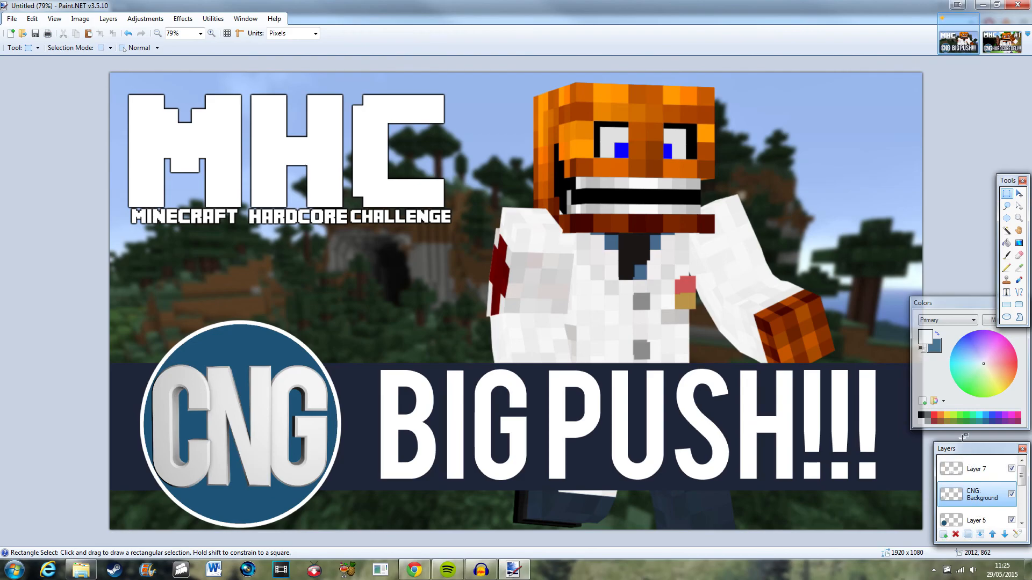
Duplicate the title text layer.
{"action": "left_click", "coordinate": [968, 535]}
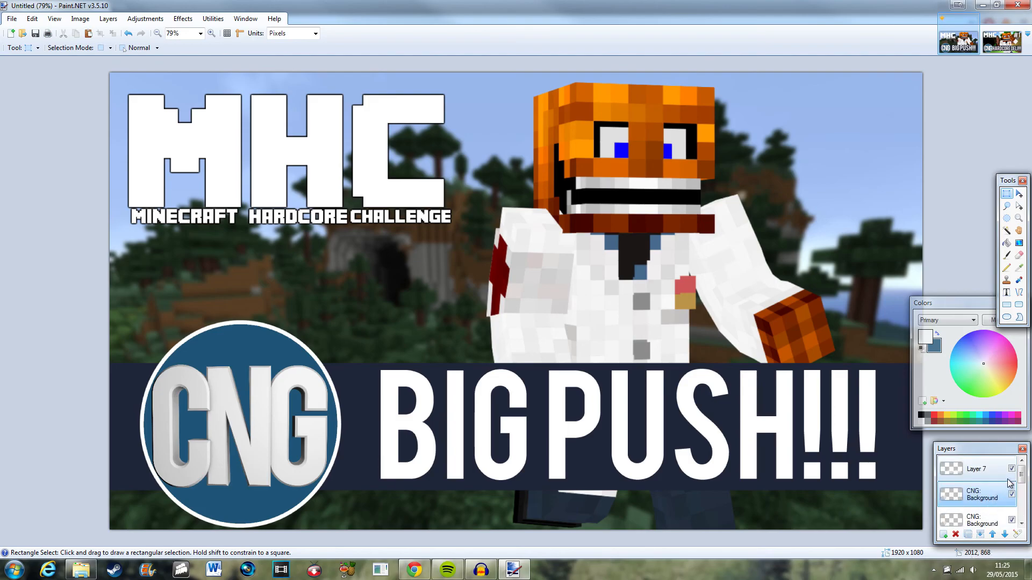
{"action": "key", "text": "ctrl+z"}
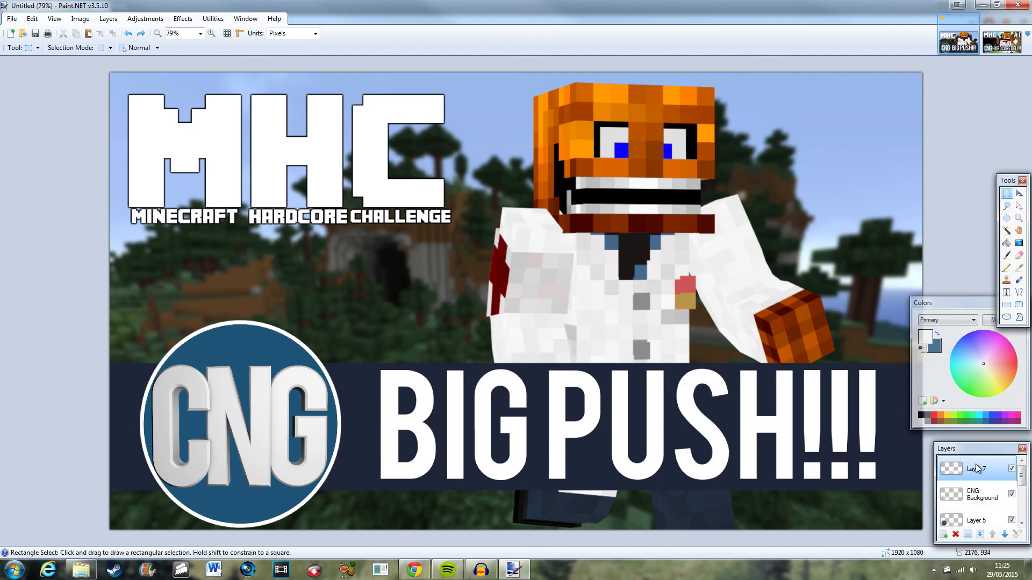
{"action": "left_click", "coordinate": [967, 534]}
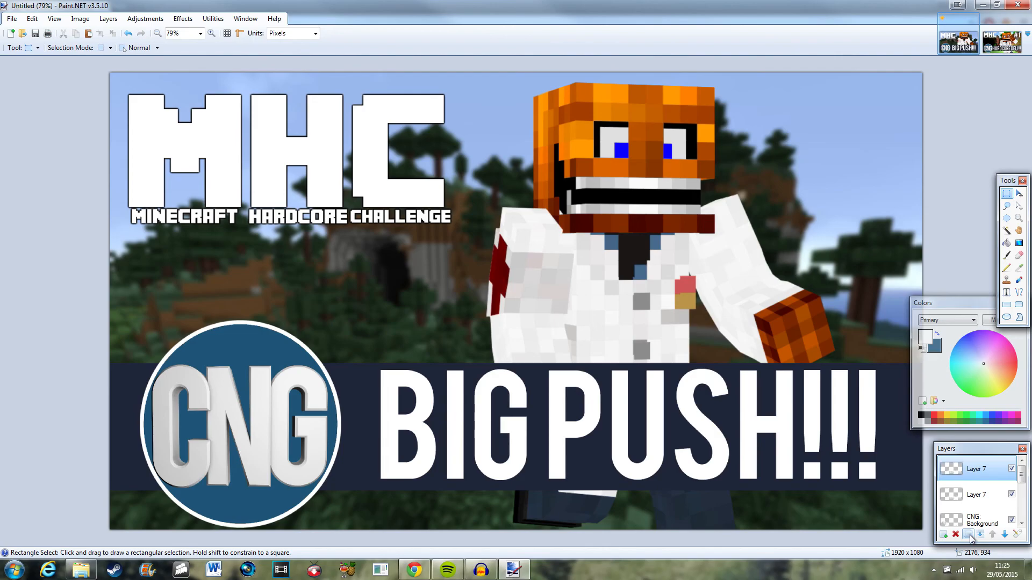
Toggle the visibility of both title layers to compare them, then select the lower copy.
{"action": "left_click", "coordinate": [1011, 470]}
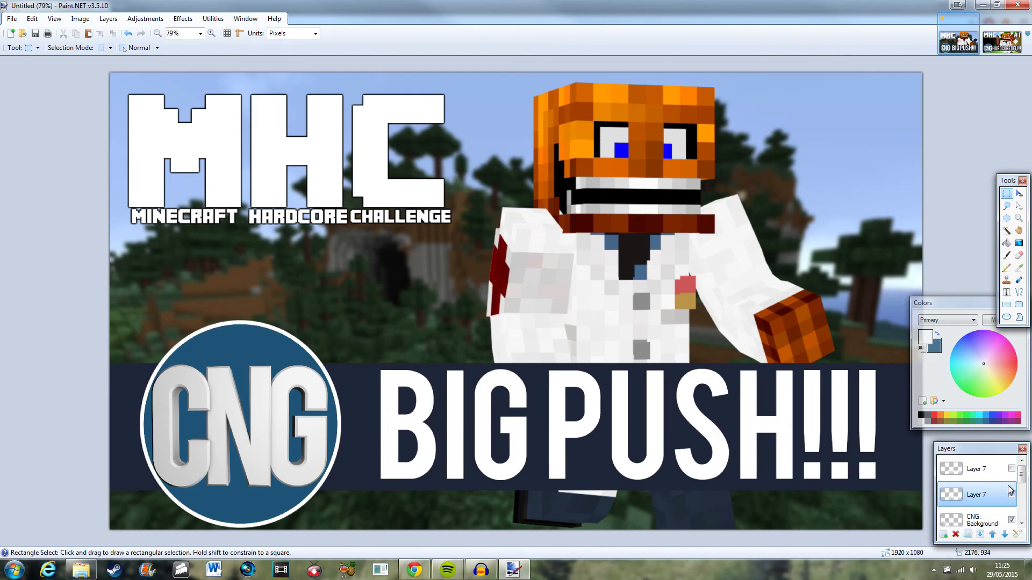
{"action": "left_click", "coordinate": [1011, 493]}
{"action": "scroll", "coordinate": [1014, 476], "scroll_direction": "up", "scroll_amount": 1}
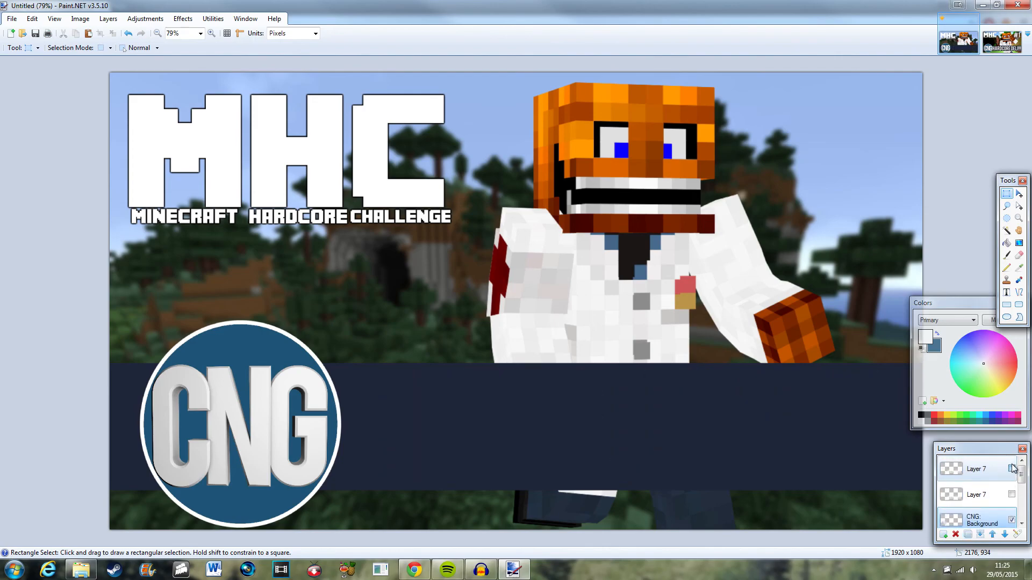
{"action": "left_click", "coordinate": [1012, 469]}
{"action": "left_click", "coordinate": [1012, 469]}
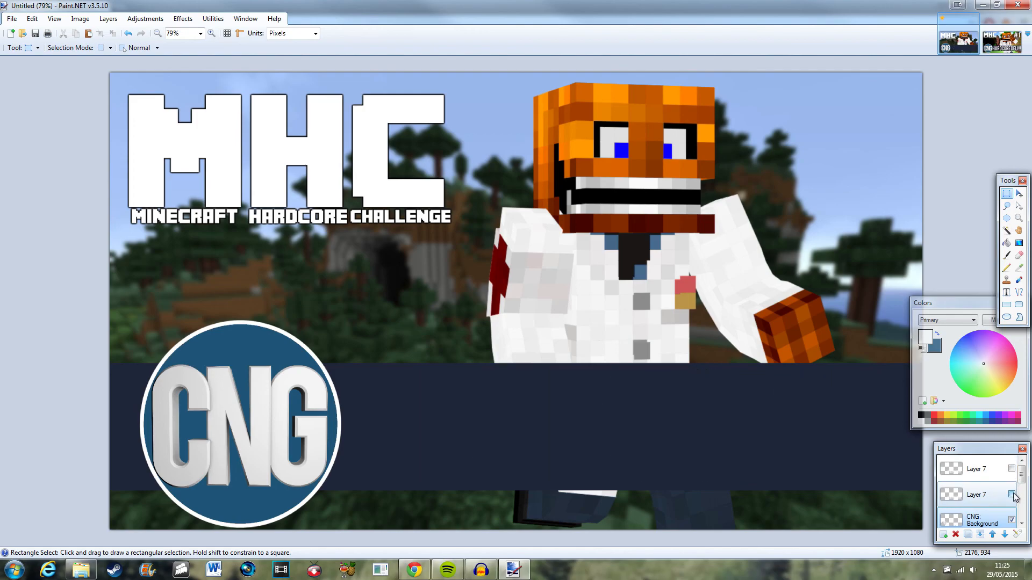
{"action": "left_click", "coordinate": [1012, 495]}
{"action": "left_click", "coordinate": [1013, 495]}
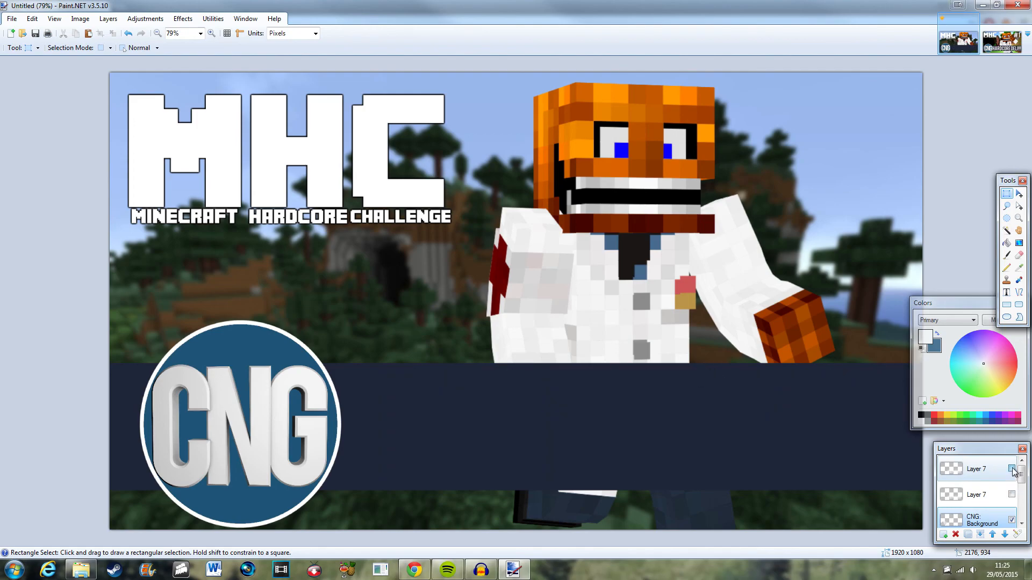
{"action": "left_click", "coordinate": [1012, 469]}
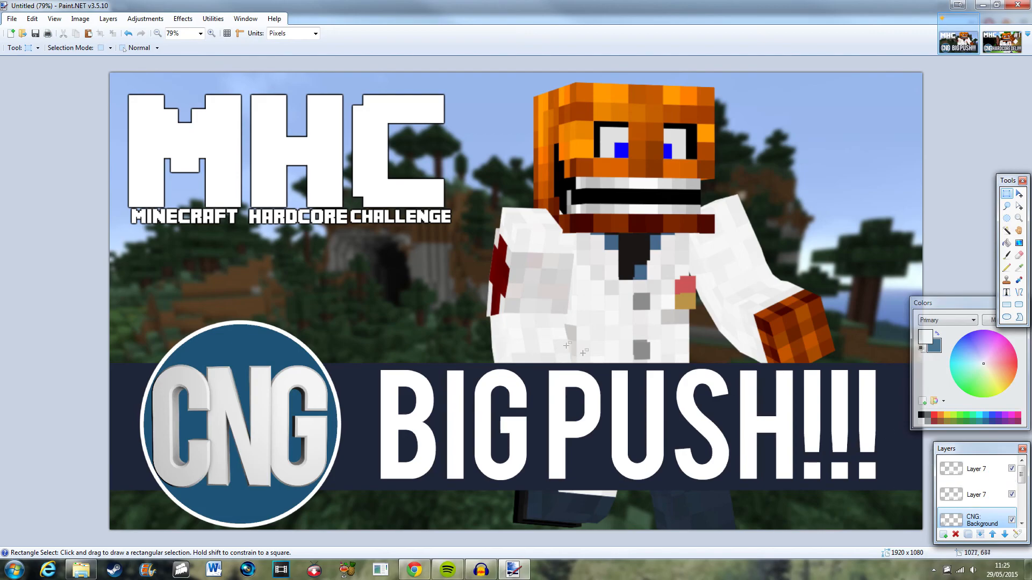
{"action": "left_click", "coordinate": [973, 494]}
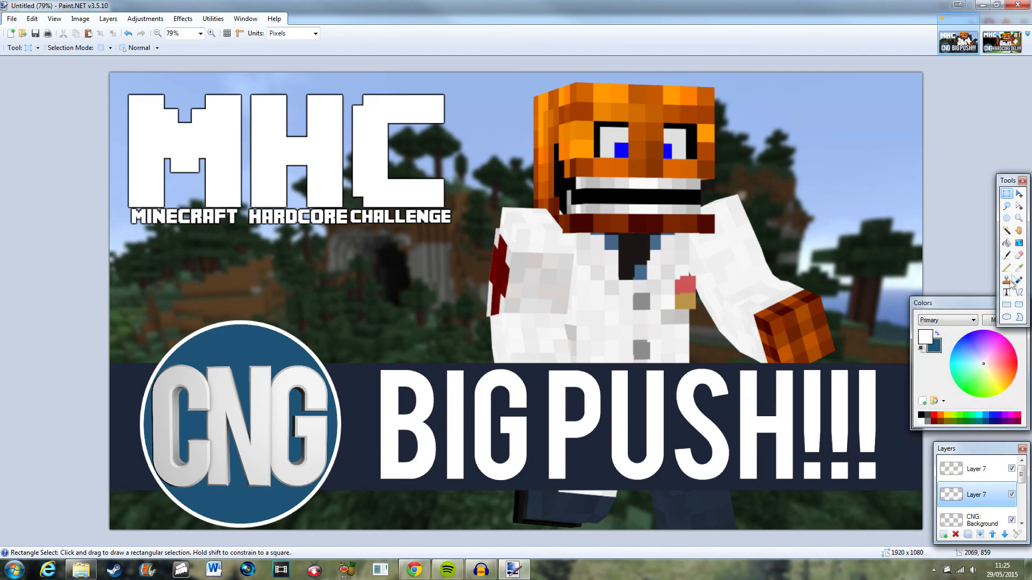
{"action": "double_click", "coordinate": [978, 470]}
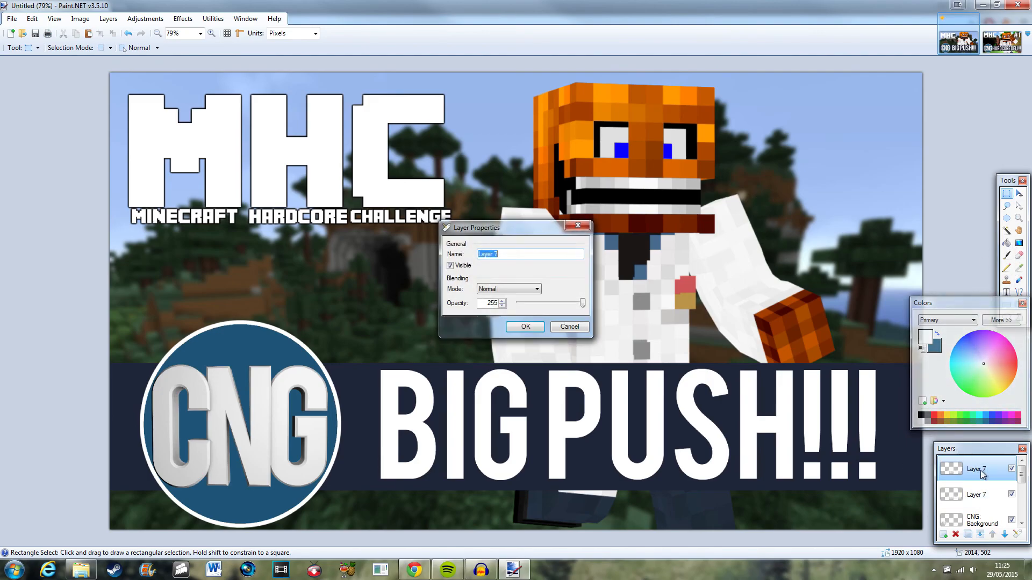
{"action": "mouse_move", "coordinate": [582, 304]}
{"action": "left_mouse_down"}
{"action": "mouse_move", "coordinate": [542, 305]}
{"action": "mouse_move", "coordinate": [600, 305]}
{"action": "left_mouse_up"}
{"action": "left_click", "coordinate": [569, 327]}
Invert the colours of the lower title copy to black, hiding the top copy briefly to inspect it.
{"action": "left_click", "coordinate": [973, 495]}
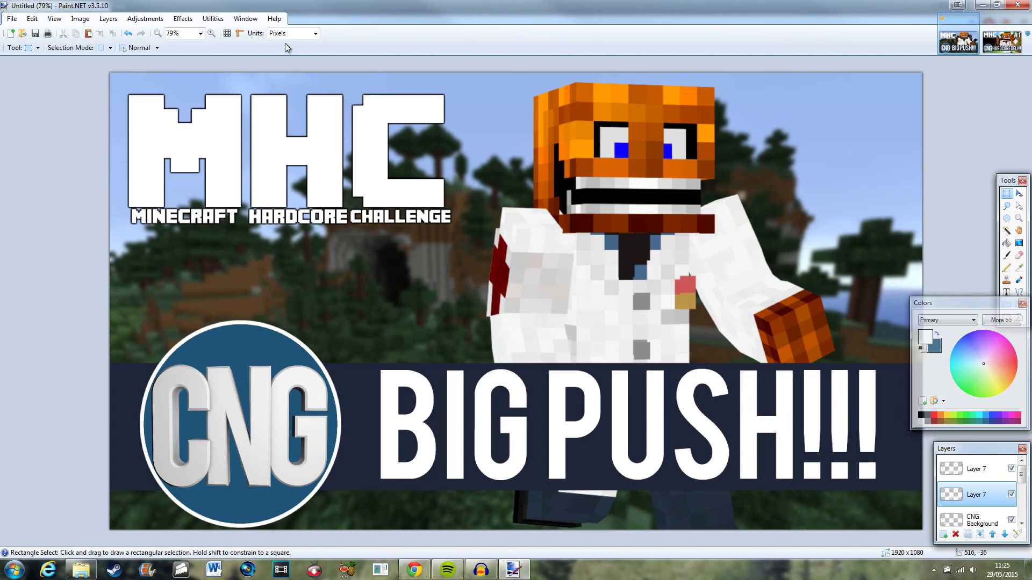
{"action": "left_click", "coordinate": [164, 20]}
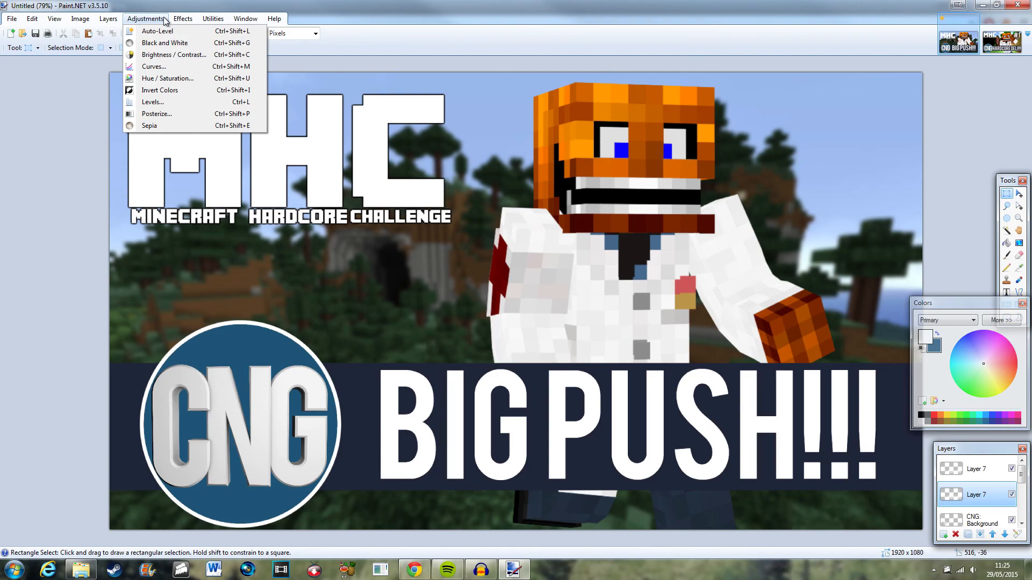
{"action": "left_click", "coordinate": [172, 92]}
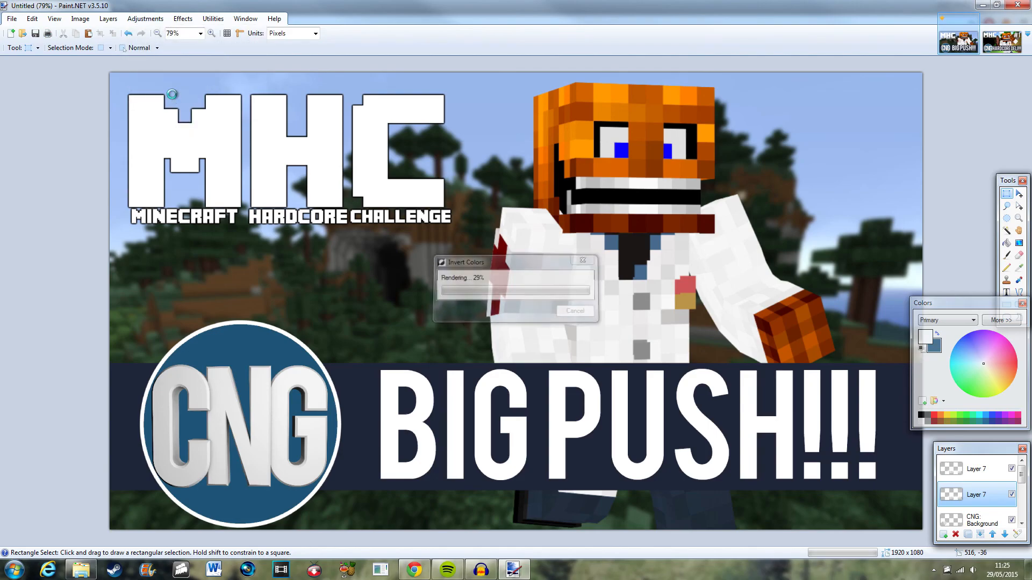
{"action": "left_click", "coordinate": [1011, 469]}
{"action": "left_click", "coordinate": [1012, 469]}
{"action": "left_click", "coordinate": [1012, 469]}
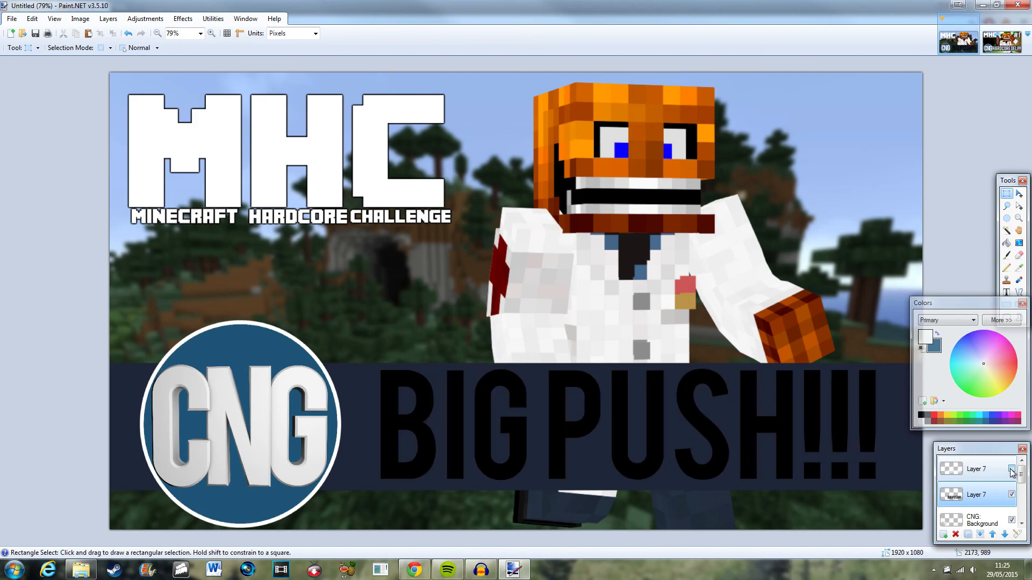
{"action": "left_click", "coordinate": [1012, 469]}
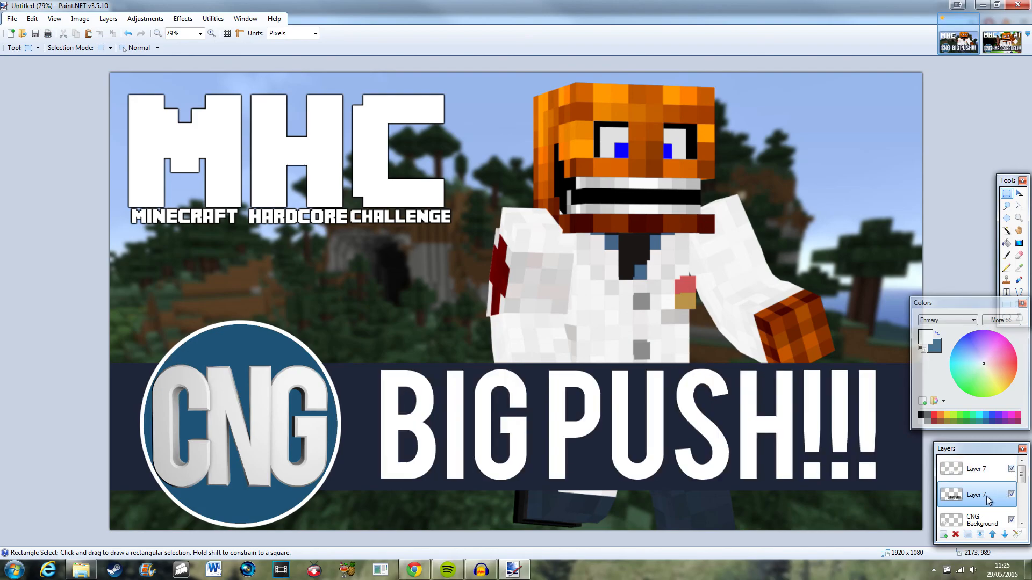
Apply the repeated Gaussian blur to the black title copy to form a shadow.
{"action": "left_click", "coordinate": [184, 19]}
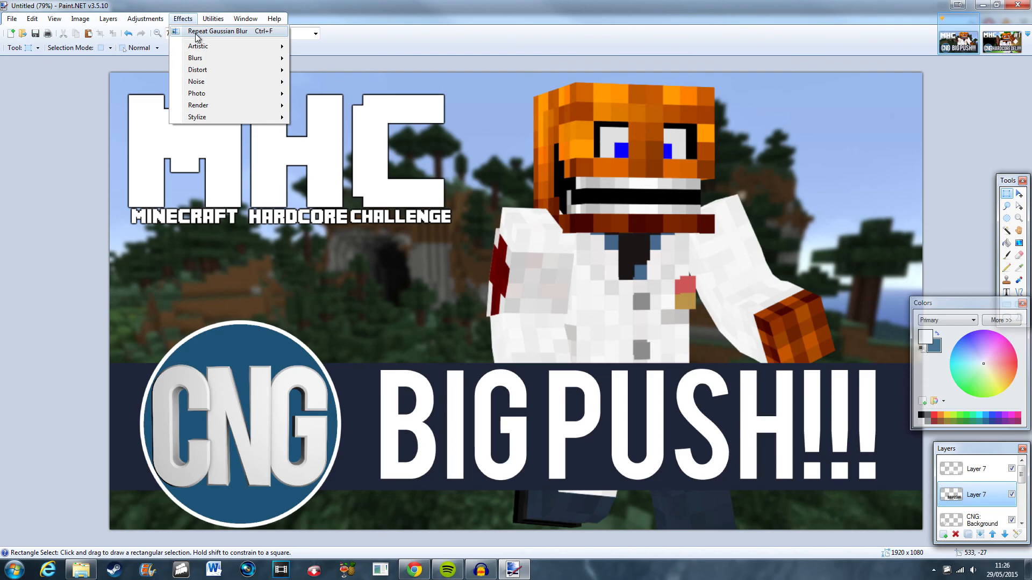
{"action": "left_click", "coordinate": [197, 31]}
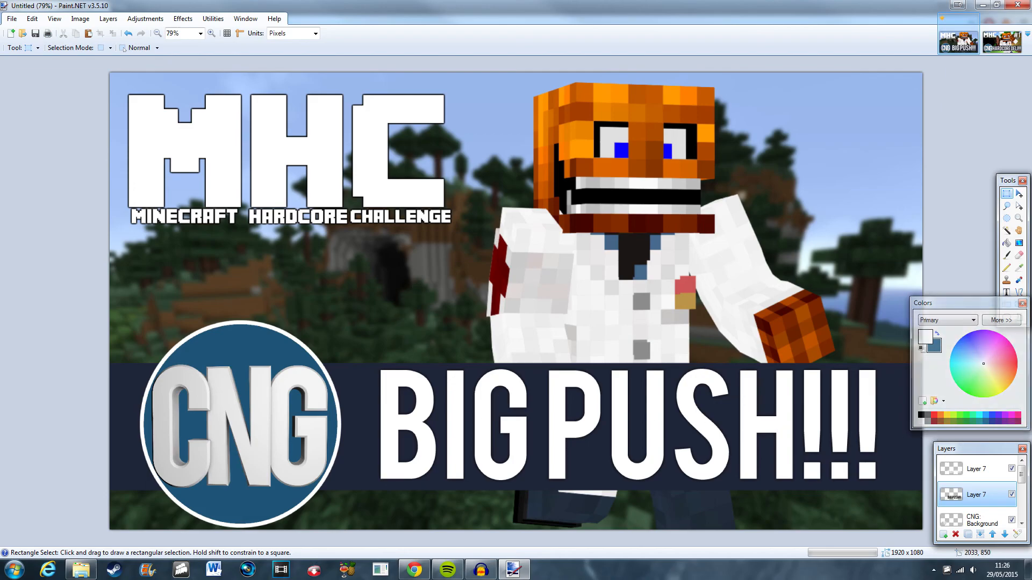
{"action": "left_click", "coordinate": [1012, 469]}
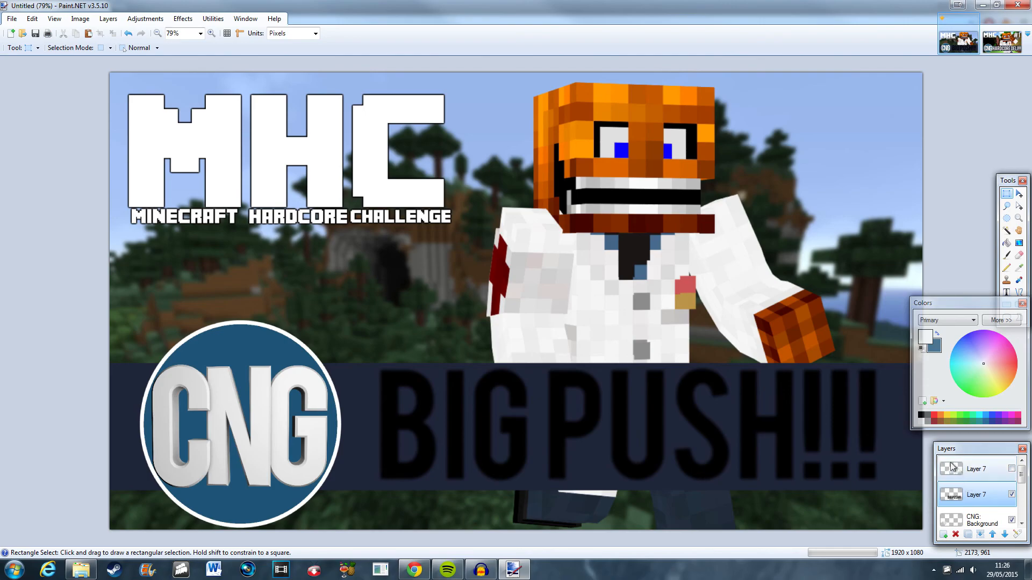
{"action": "left_click", "coordinate": [1010, 470]}
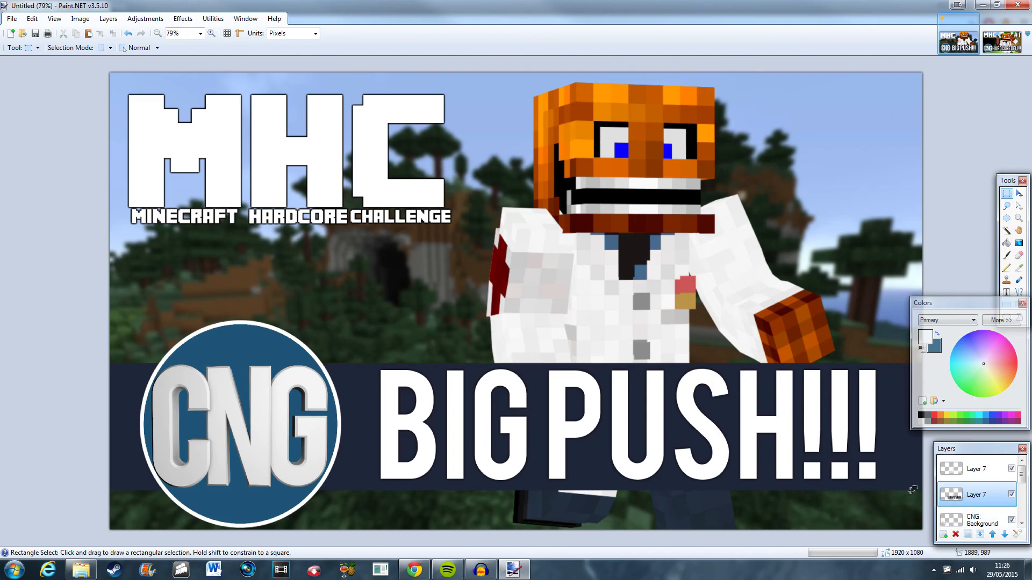
Duplicate the blurred shadow layer several times to darken the title's drop shadow.
{"action": "left_click", "coordinate": [968, 535]}
{"action": "left_click", "coordinate": [969, 536]}
{"action": "left_click", "coordinate": [969, 536]}
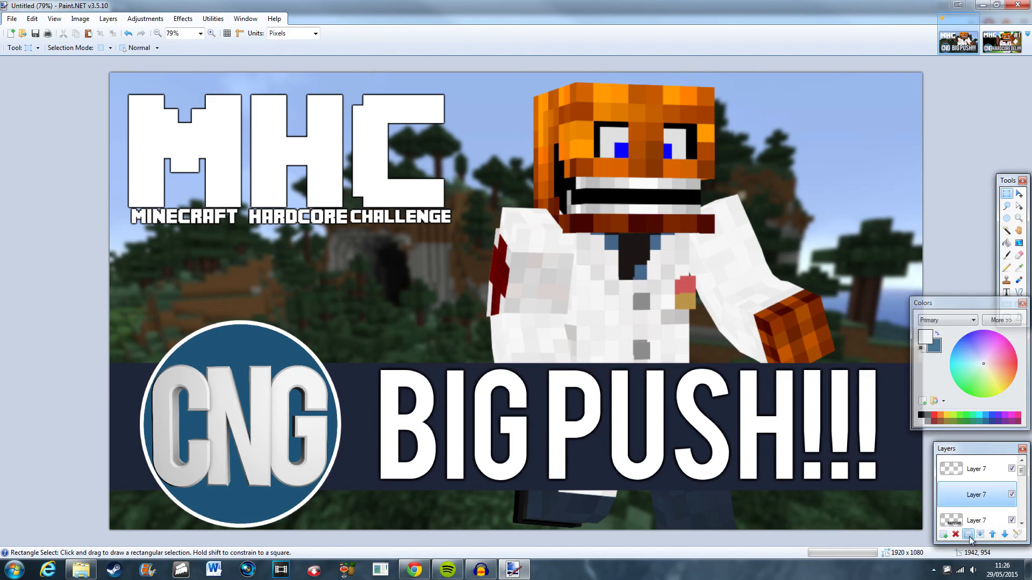
{"action": "left_click", "coordinate": [969, 536]}
{"action": "left_click", "coordinate": [968, 536]}
{"action": "left_click", "coordinate": [969, 535]}
{"action": "left_click", "coordinate": [968, 535]}
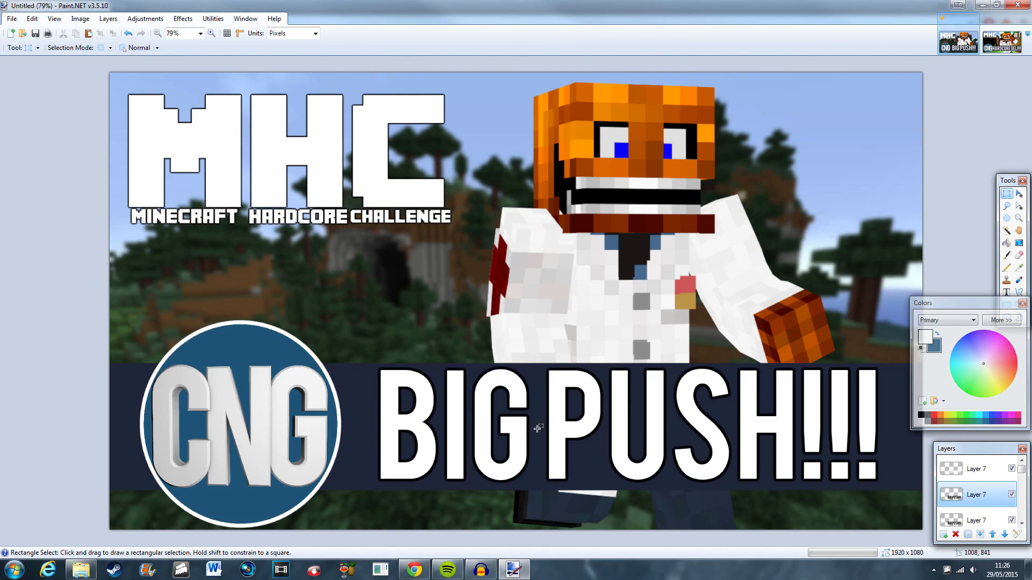
Merge the title text and its shadow layers down into the CNG background layer.
{"action": "scroll", "coordinate": [545, 428], "scroll_direction": "up", "scroll_amount": 3}
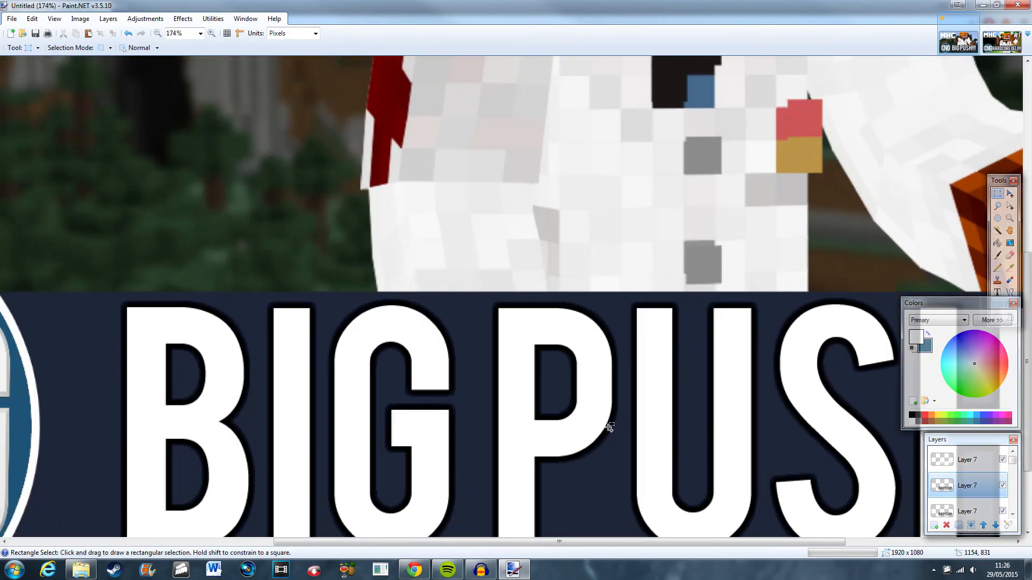
{"action": "scroll", "coordinate": [290, 339], "scroll_direction": "down", "scroll_amount": 3}
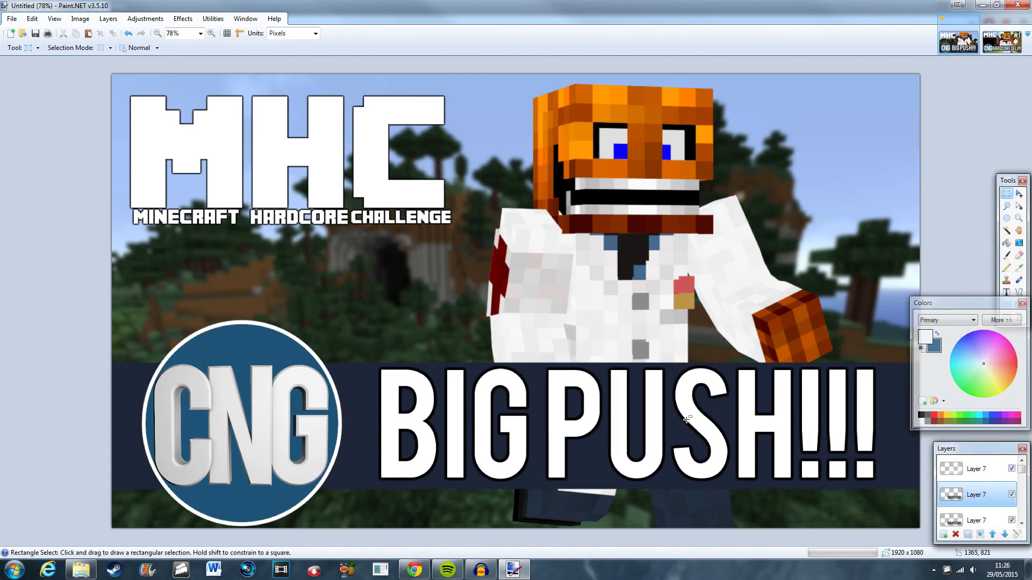
{"action": "left_click", "coordinate": [982, 470]}
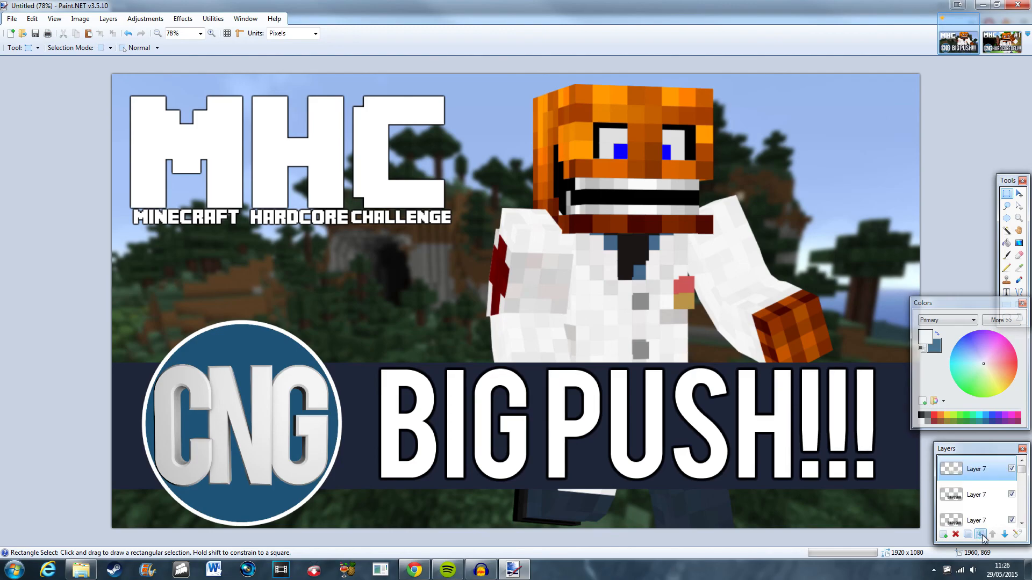
{"action": "left_click", "coordinate": [982, 536]}
{"action": "left_click", "coordinate": [982, 536]}
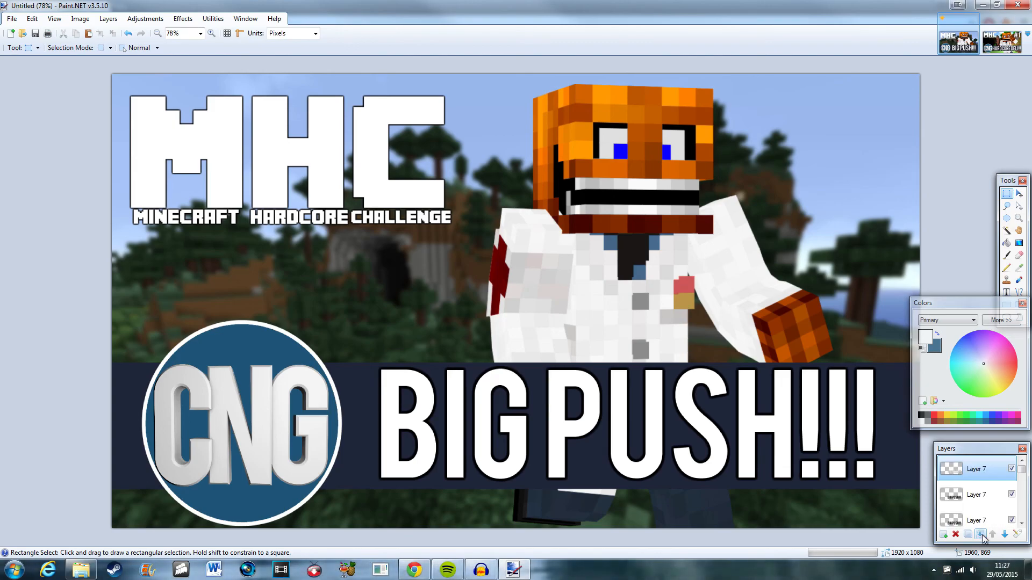
{"action": "left_click", "coordinate": [982, 536]}
{"action": "left_click", "coordinate": [982, 536]}
{"action": "left_click", "coordinate": [982, 537]}
{"action": "left_click", "coordinate": [982, 535]}
{"action": "left_click", "coordinate": [982, 535]}
{"action": "left_click", "coordinate": [982, 535]}
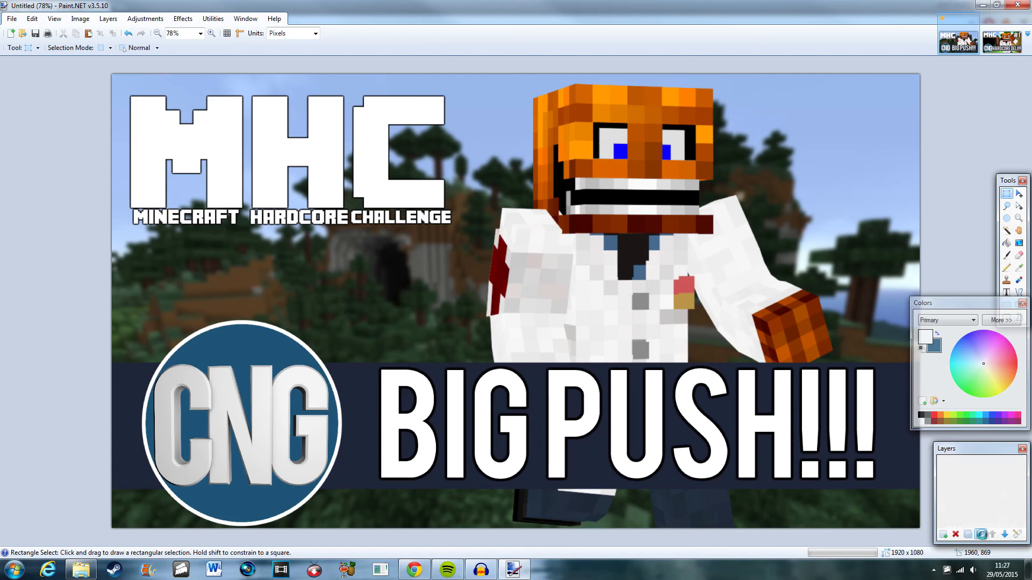
{"action": "left_click", "coordinate": [981, 535]}
{"action": "left_click", "coordinate": [981, 535]}
{"action": "left_click", "coordinate": [982, 537]}
{"action": "left_click", "coordinate": [982, 536]}
{"action": "left_click", "coordinate": [982, 536]}
{"action": "left_click", "coordinate": [982, 536]}
{"action": "left_click", "coordinate": [982, 536]}
{"action": "left_click", "coordinate": [982, 537]}
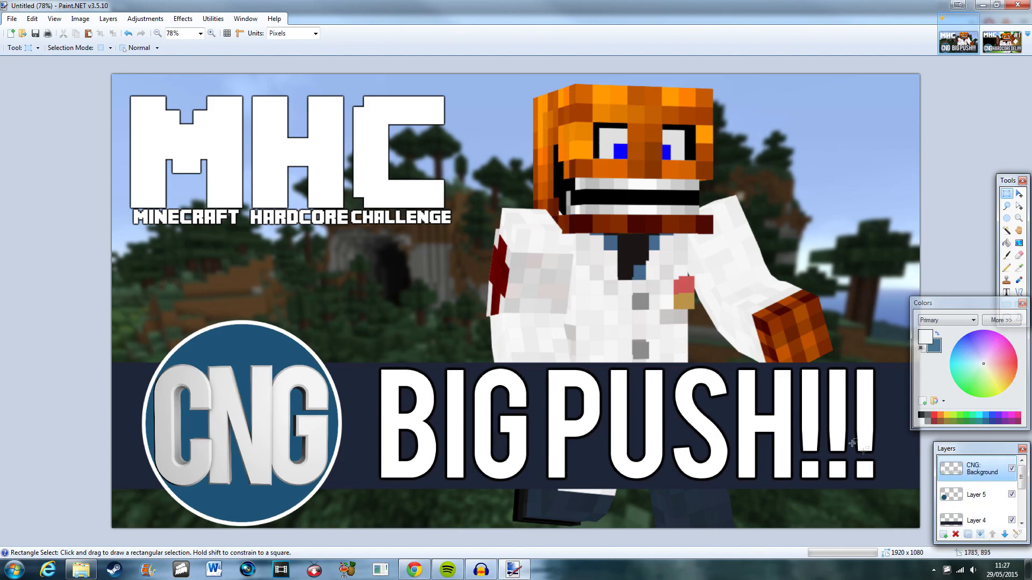
Add a new empty layer above the merged layer and toggle its visibility off and on.
{"action": "key", "text": "ctrl+shift+n"}
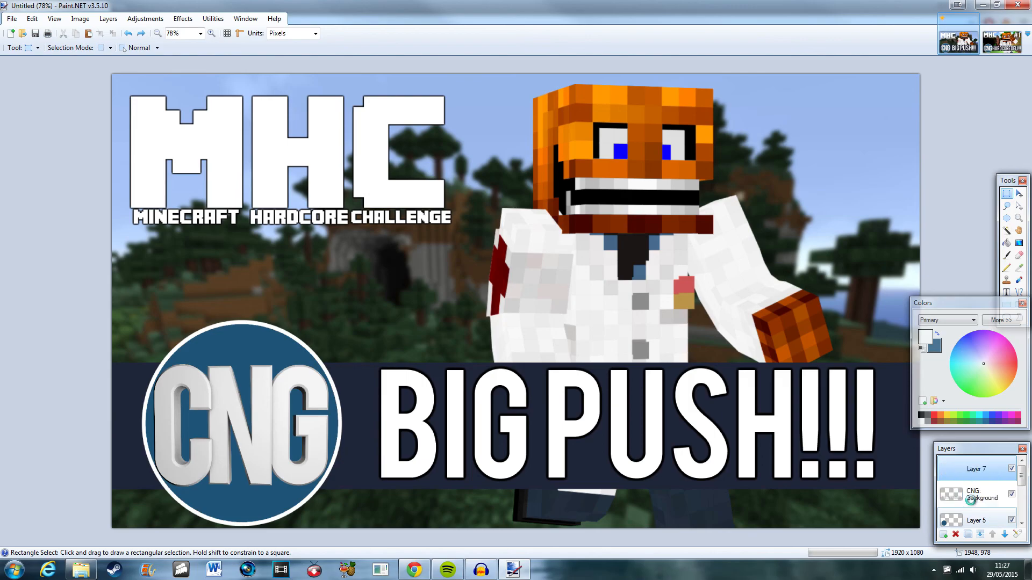
{"action": "left_click", "coordinate": [1012, 469]}
{"action": "left_click", "coordinate": [1013, 470]}
Try to scale the whole merged CNG background layer with Move Selection, then undo the resize.
{"action": "left_click", "coordinate": [998, 492]}
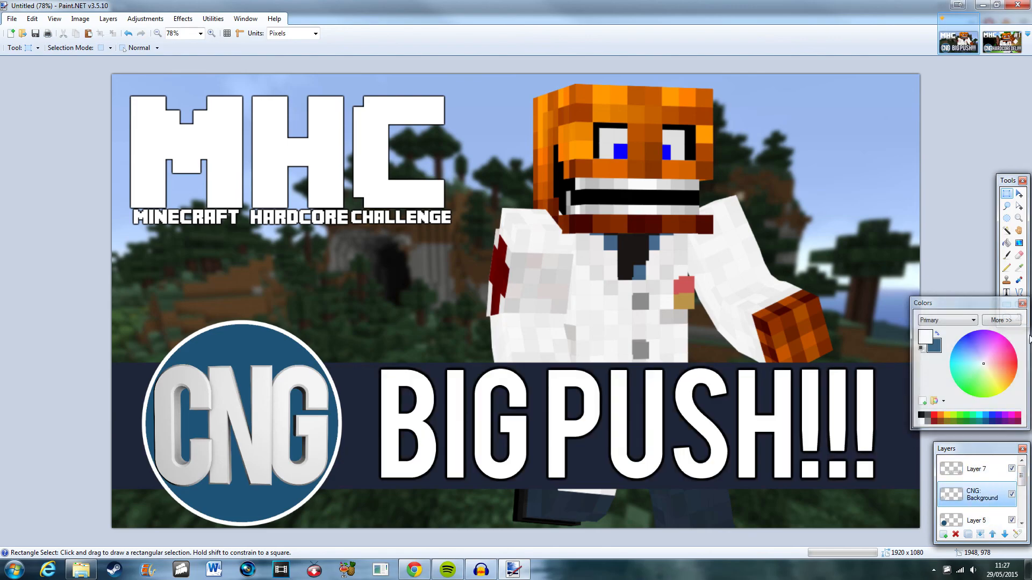
{"action": "left_click", "coordinate": [1020, 194]}
{"action": "key", "text": "ctrl+minus"}
{"action": "key", "text": "ctrl+a"}
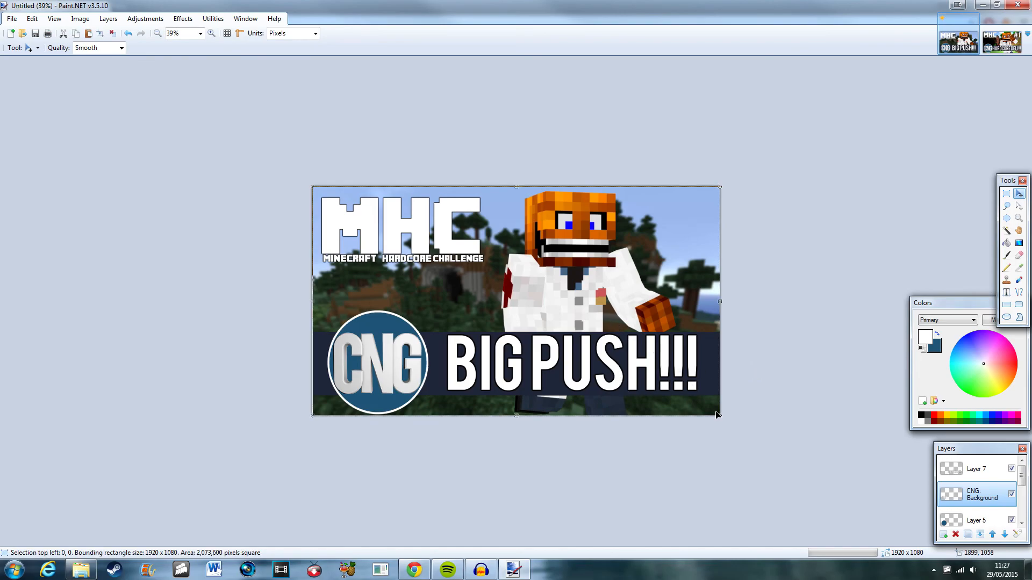
{"action": "left_click_drag", "start_coordinate": [721, 417], "coordinate": [690, 424]}
{"action": "key", "text": "ctrl+z"}
{"action": "left_click", "coordinate": [993, 470]}
{"action": "scroll", "coordinate": [656, 447], "scroll_direction": "up", "scroll_amount": 4}
{"action": "scroll", "coordinate": [691, 424], "scroll_direction": "down", "scroll_amount": 2}
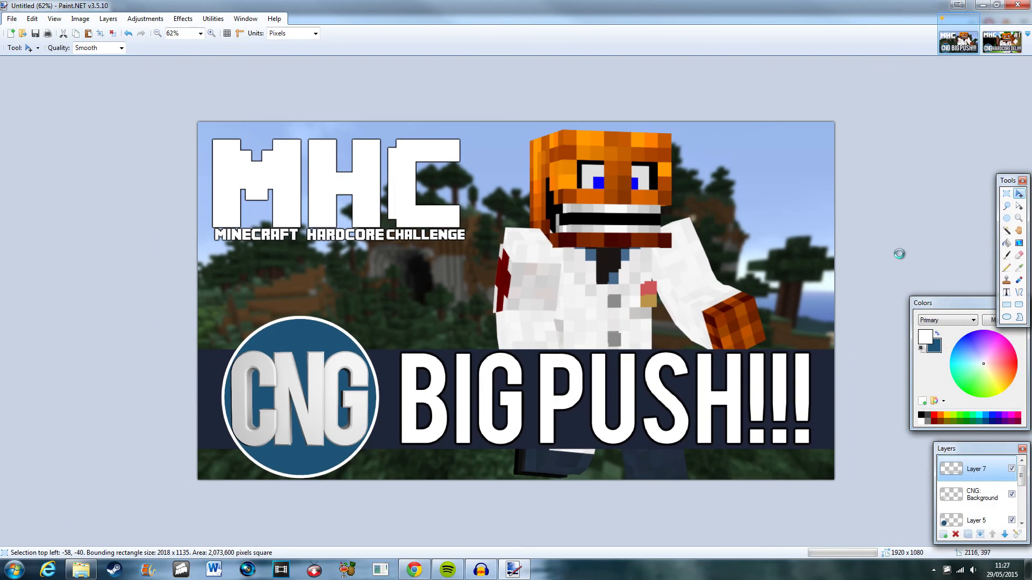
Try typing #9 with the Text tool on the empty layer, then undo it.
{"action": "left_click", "coordinate": [1007, 193]}
{"action": "left_click", "coordinate": [935, 206]}
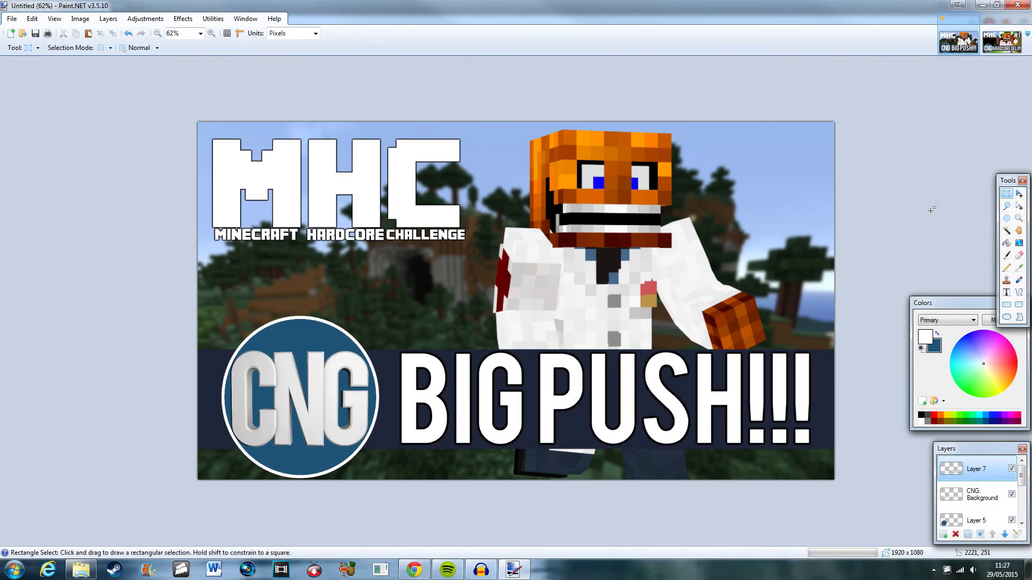
{"action": "scroll", "coordinate": [610, 433], "scroll_direction": "down", "scroll_amount": 3}
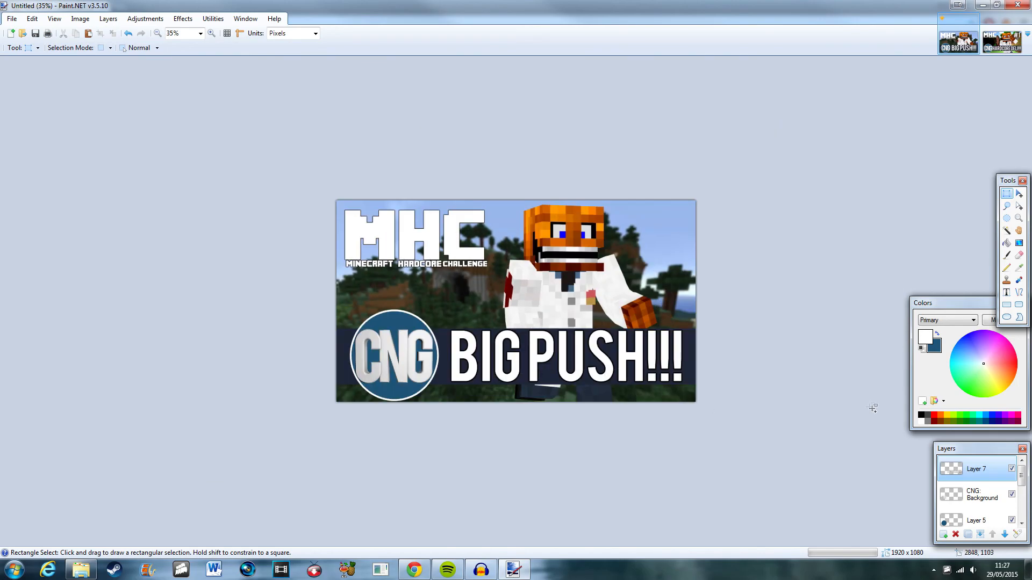
{"action": "scroll", "coordinate": [870, 407], "scroll_direction": "up", "scroll_amount": 3}
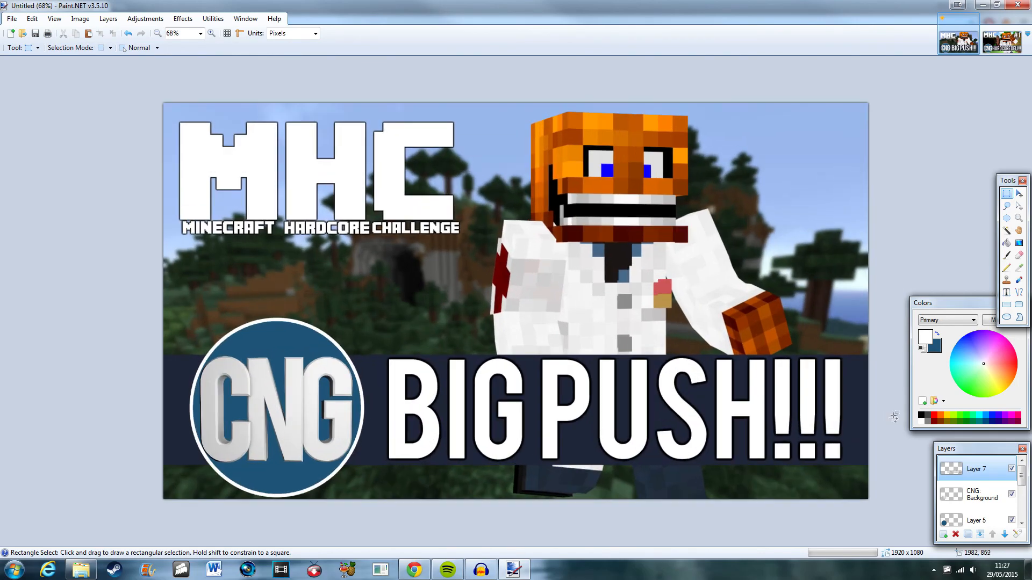
{"action": "left_click", "coordinate": [1007, 292]}
{"action": "left_click", "coordinate": [481, 320]}
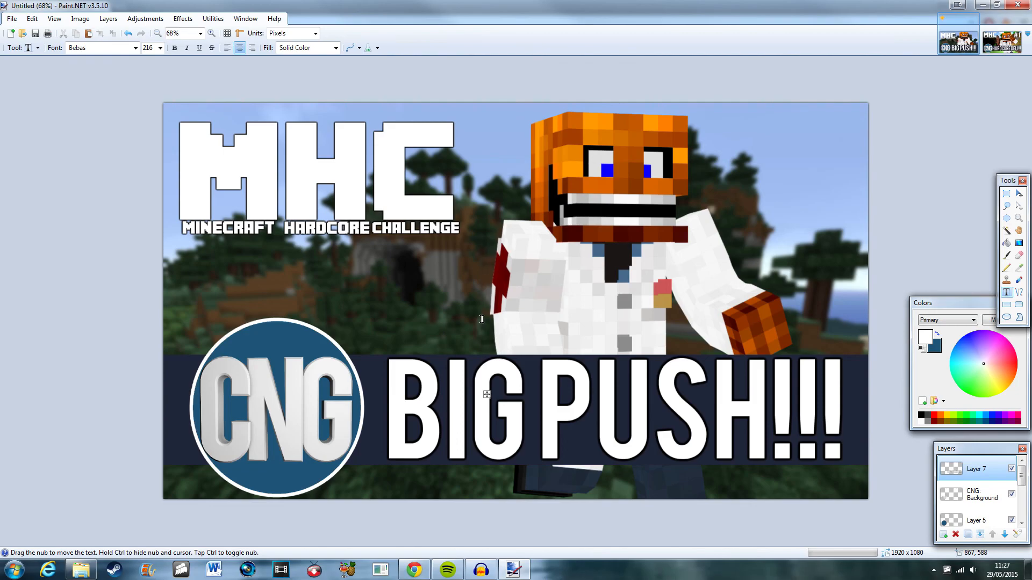
{"action": "type", "text": "#9"}
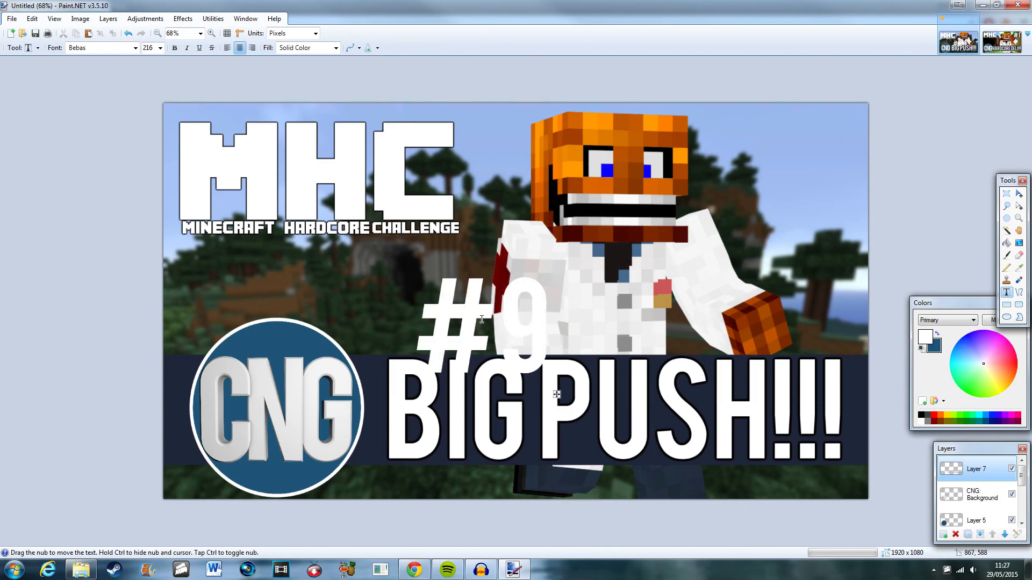
{"action": "key", "text": "ctrl+z"}
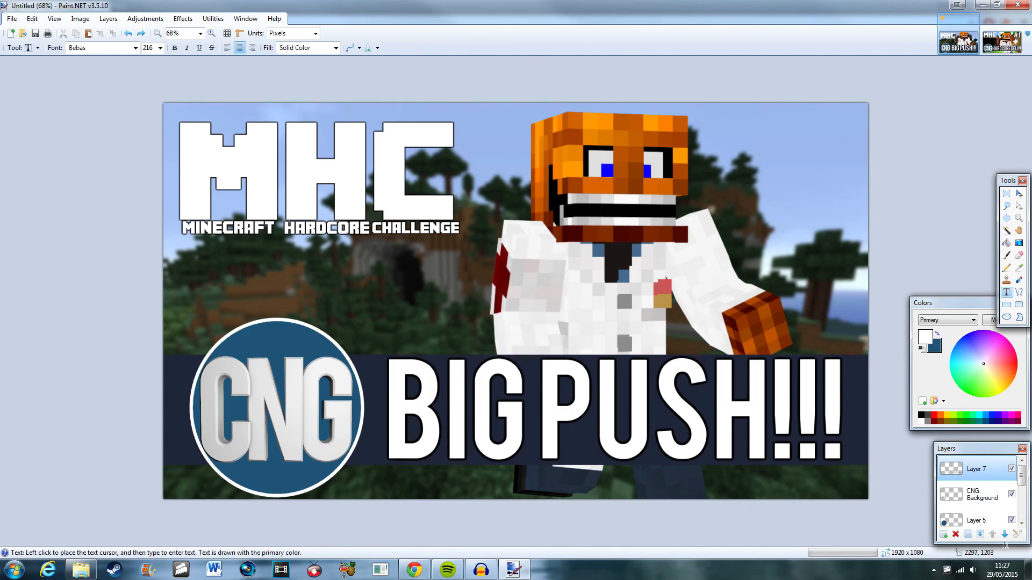
Add a new layer, type #9 on it, and move the text to the top-right corner.
{"action": "left_click", "coordinate": [943, 534]}
{"action": "left_click", "coordinate": [513, 284]}
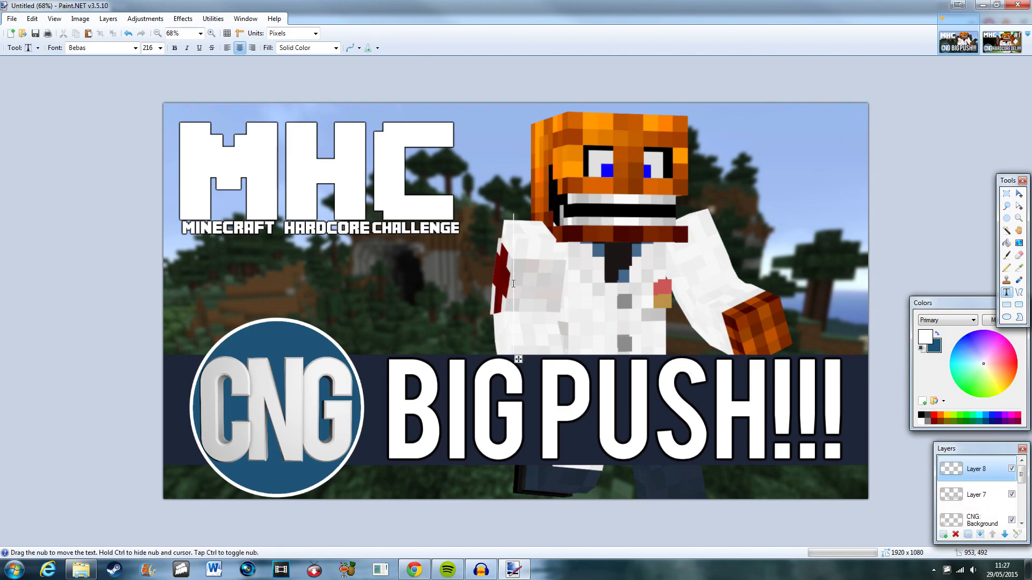
{"action": "type", "text": "#0"}
{"action": "key", "text": "BackSpace"}
{"action": "type", "text": "9"}
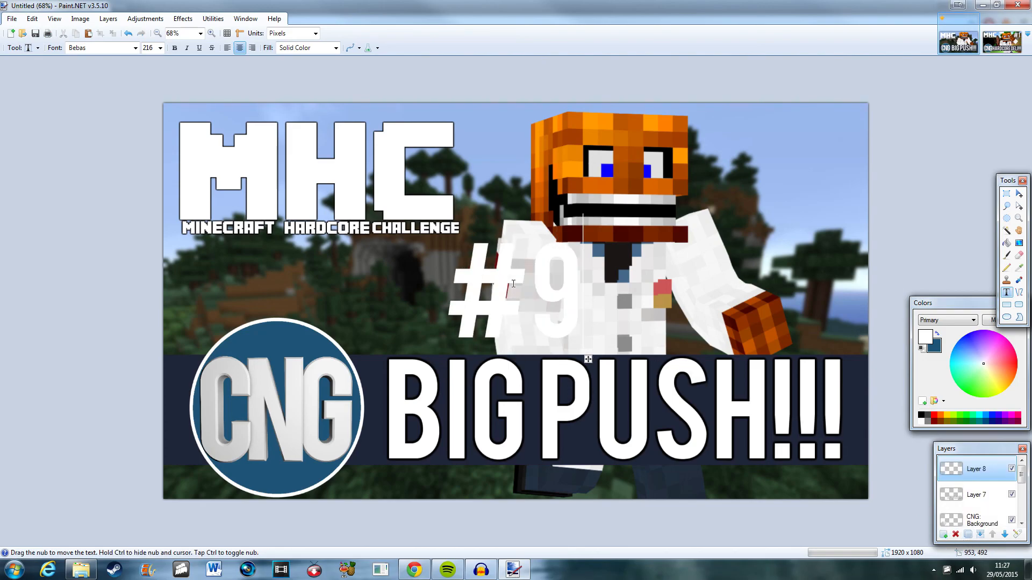
{"action": "left_click", "coordinate": [1018, 194]}
{"action": "left_click_drag", "start_coordinate": [523, 310], "coordinate": [801, 175]}
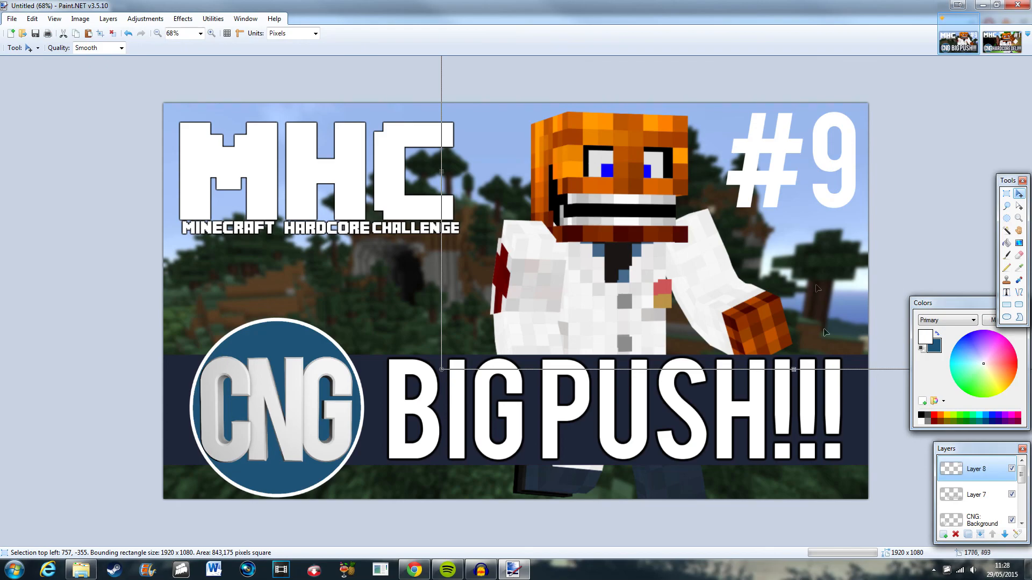
Duplicate the #9 layer and invert the lower copy's colours to black.
{"action": "left_click", "coordinate": [968, 535]}
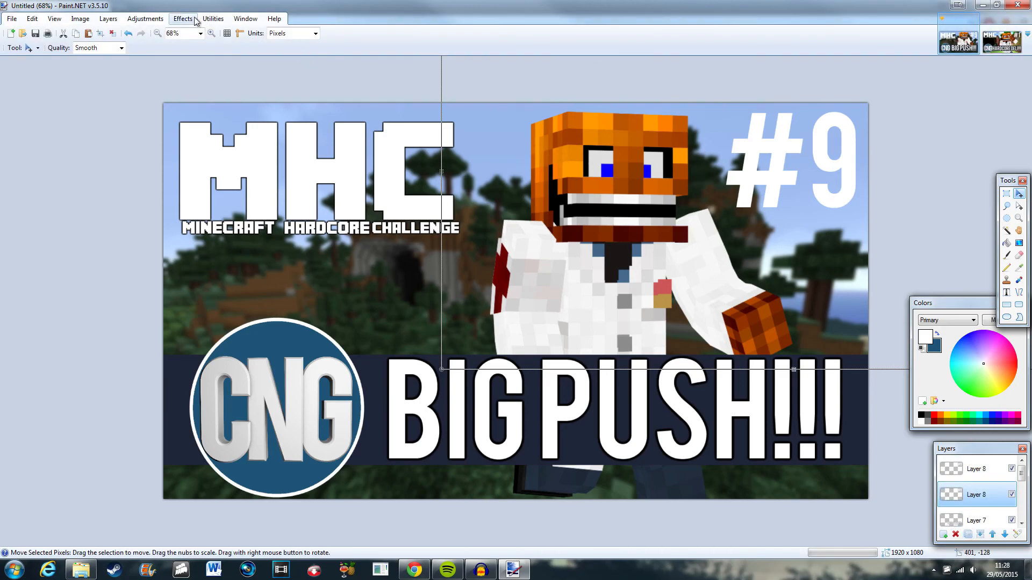
{"action": "left_click", "coordinate": [163, 19]}
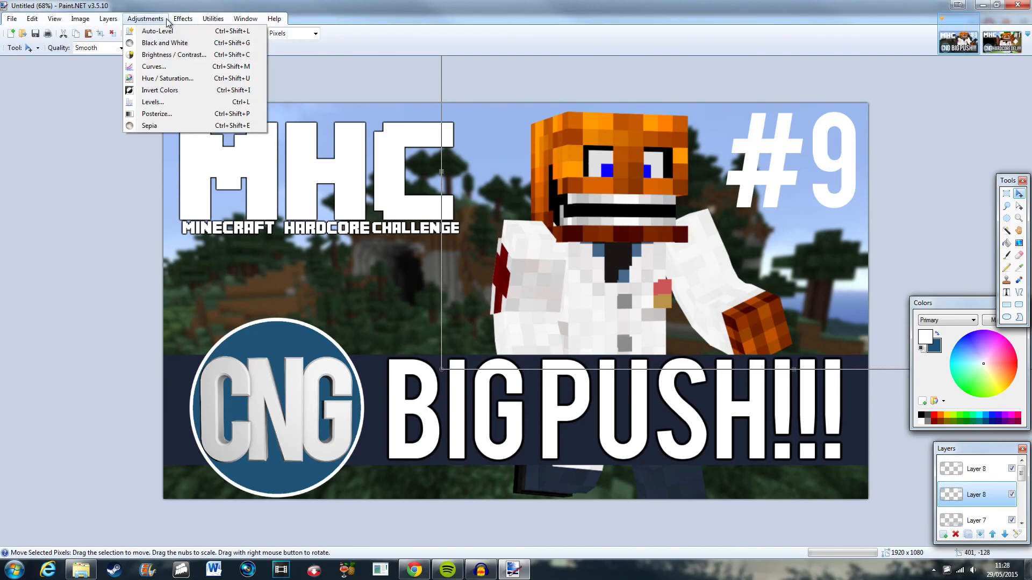
{"action": "left_click", "coordinate": [185, 91]}
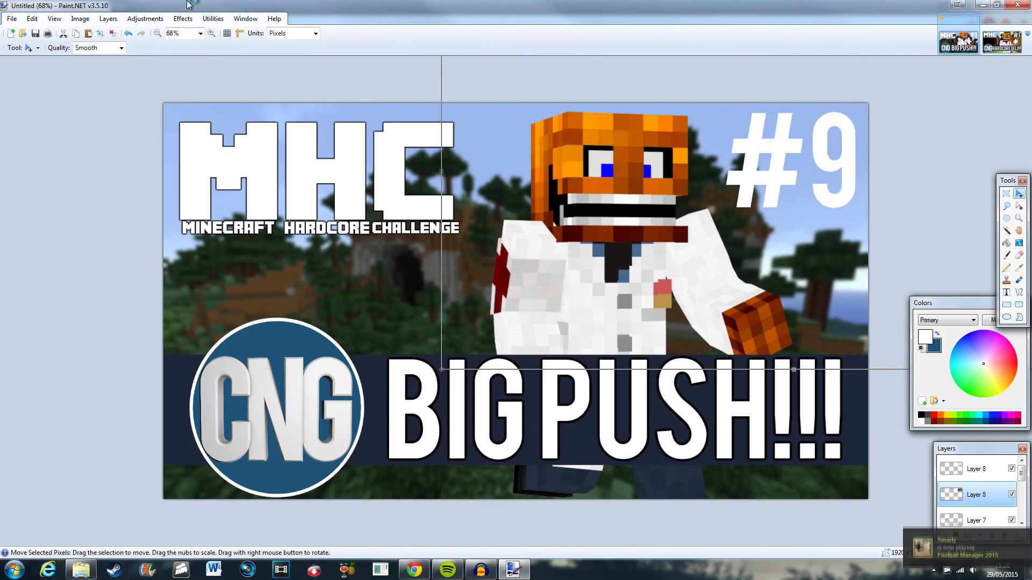
Apply the repeated Gaussian blur to the black #9 copy and duplicate it several times for a darker shadow.
{"action": "left_click", "coordinate": [183, 18]}
{"action": "left_click", "coordinate": [196, 32]}
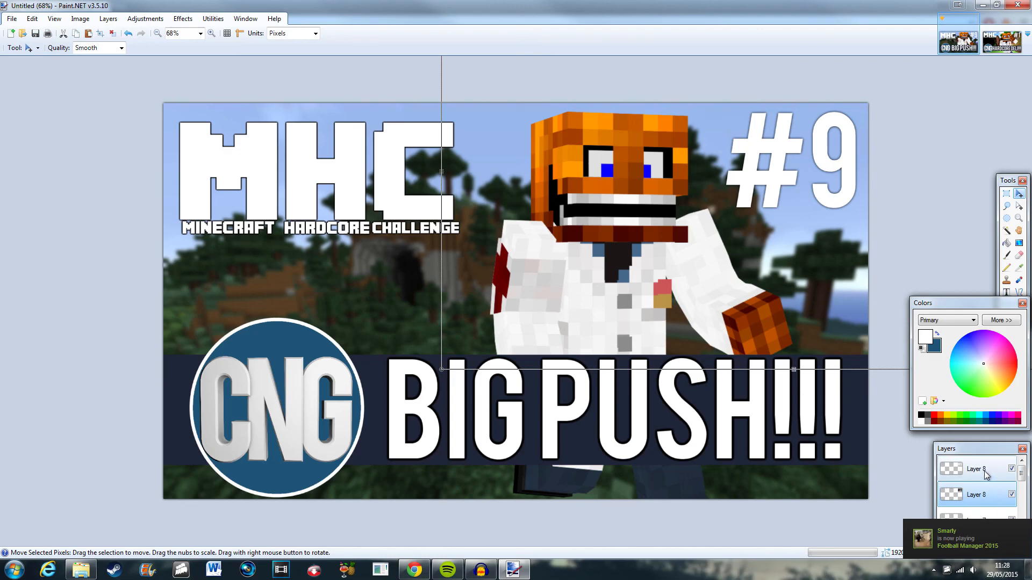
{"action": "left_click", "coordinate": [970, 538]}
{"action": "left_click", "coordinate": [969, 537]}
{"action": "left_click", "coordinate": [971, 538]}
{"action": "left_click", "coordinate": [969, 538]}
{"action": "left_click", "coordinate": [969, 538]}
{"action": "left_click", "coordinate": [970, 537]}
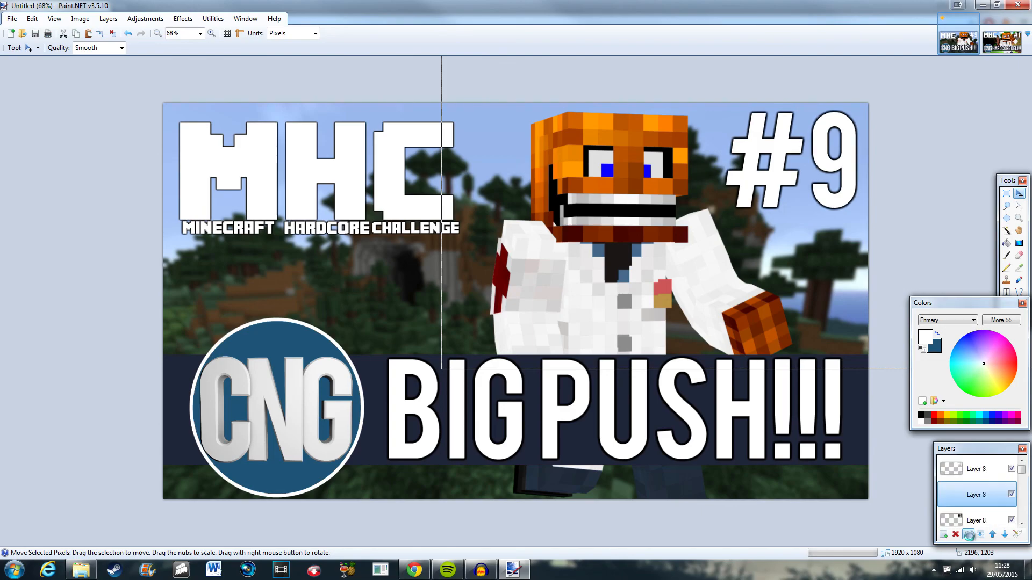
{"action": "left_click", "coordinate": [970, 538]}
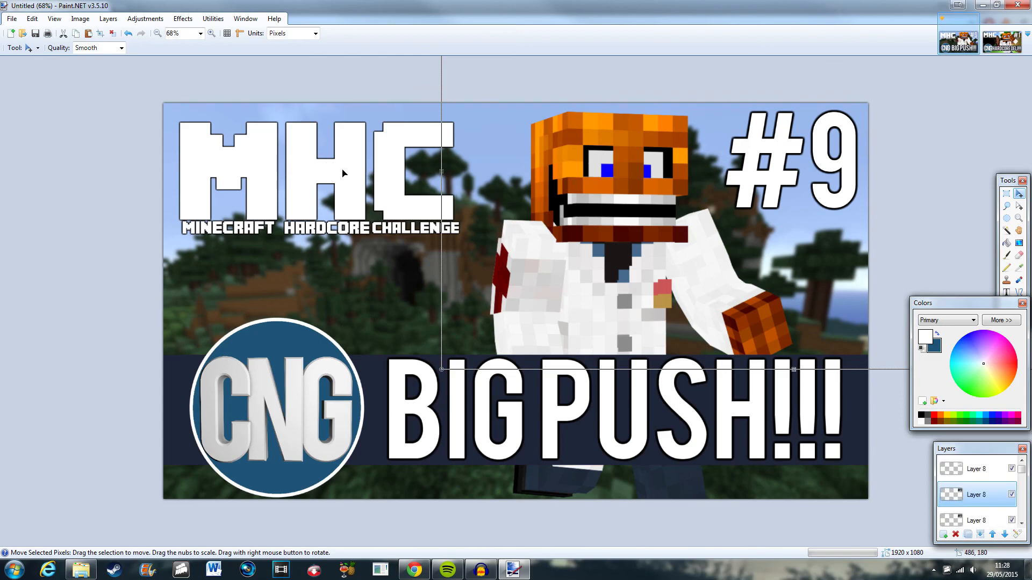
Merge the #9 text and its shadow layers down into one layer.
{"action": "left_click", "coordinate": [1007, 194]}
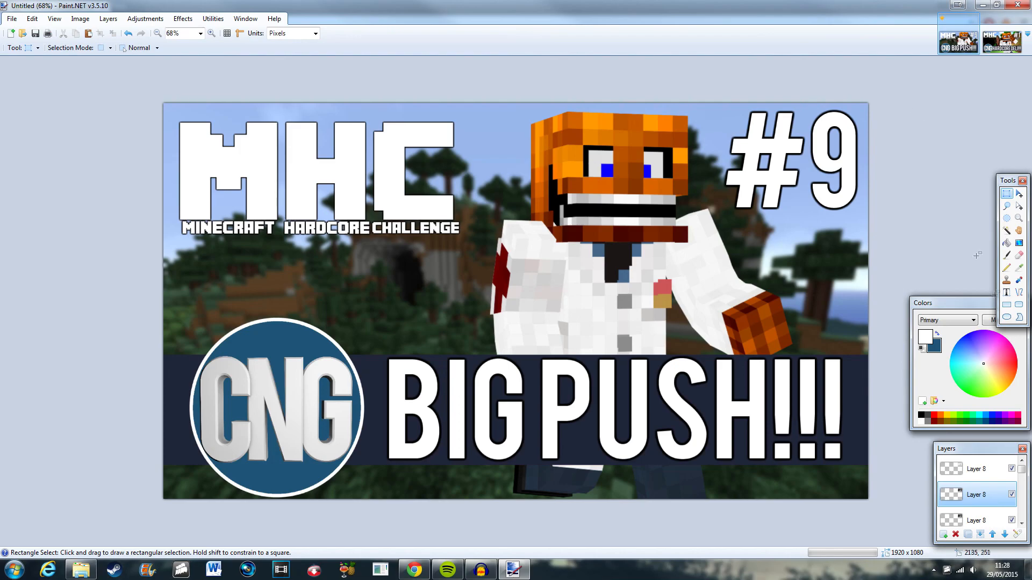
{"action": "left_click", "coordinate": [973, 469]}
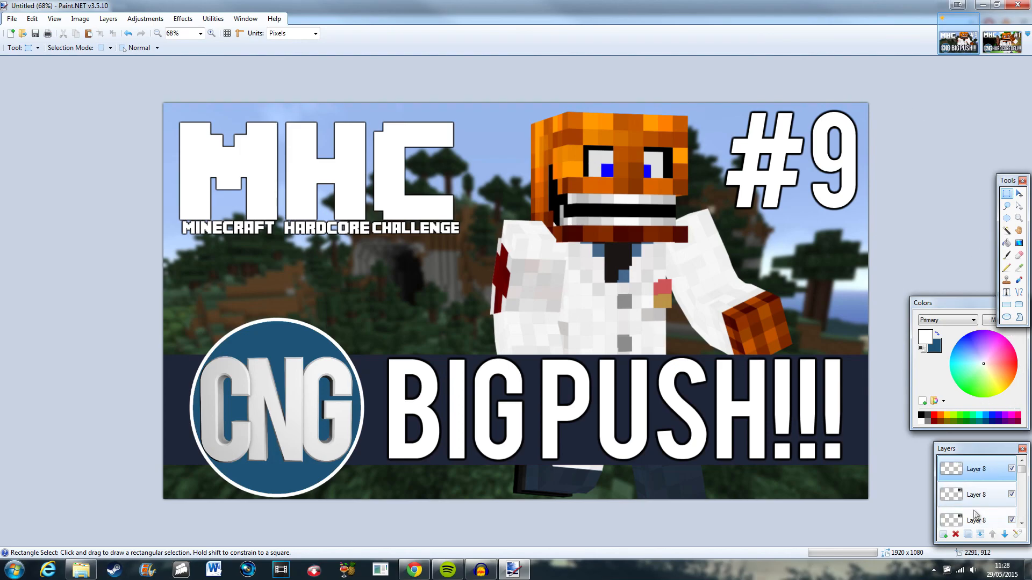
{"action": "left_click", "coordinate": [981, 536]}
{"action": "left_click", "coordinate": [980, 536]}
{"action": "left_click", "coordinate": [980, 536]}
{"action": "left_click", "coordinate": [981, 536]}
{"action": "left_click", "coordinate": [980, 536]}
{"action": "left_click", "coordinate": [980, 535]}
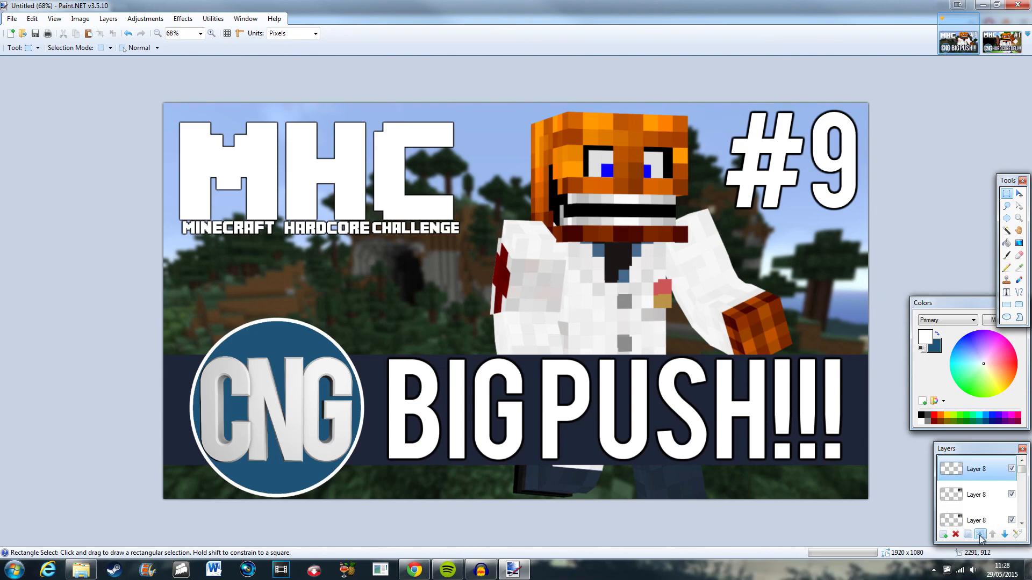
{"action": "left_click", "coordinate": [980, 535]}
{"action": "left_click", "coordinate": [980, 535]}
{"action": "left_click", "coordinate": [980, 535]}
{"action": "left_click", "coordinate": [980, 534]}
{"action": "left_click", "coordinate": [980, 535]}
{"action": "left_click", "coordinate": [981, 535]}
{"action": "left_click", "coordinate": [980, 535]}
{"action": "left_click", "coordinate": [980, 535]}
{"action": "left_click", "coordinate": [981, 535]}
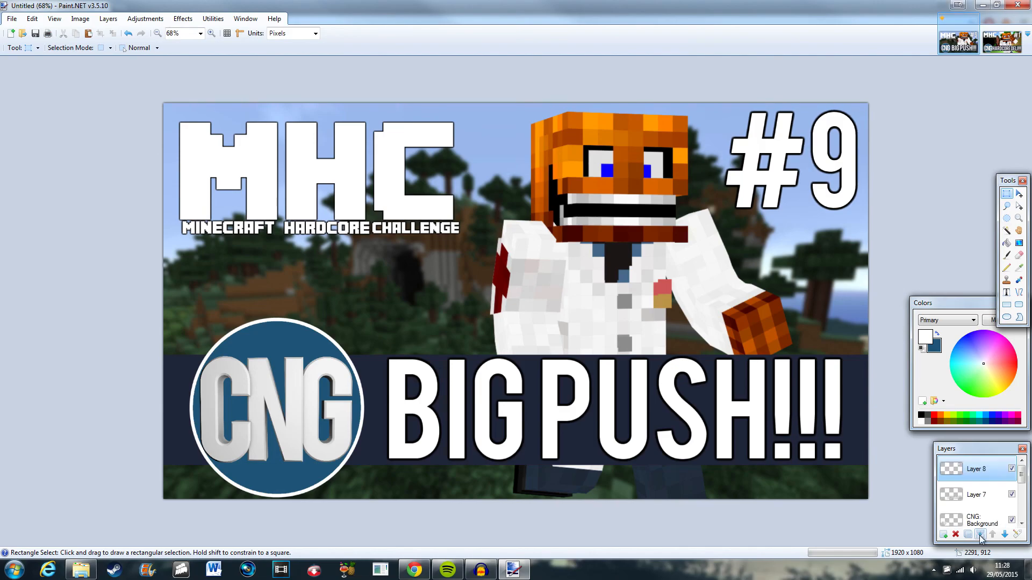
Hide the title, #9, background, character and MHC logo layers, leaving only the banner and CNG circle.
{"action": "left_click", "coordinate": [961, 493]}
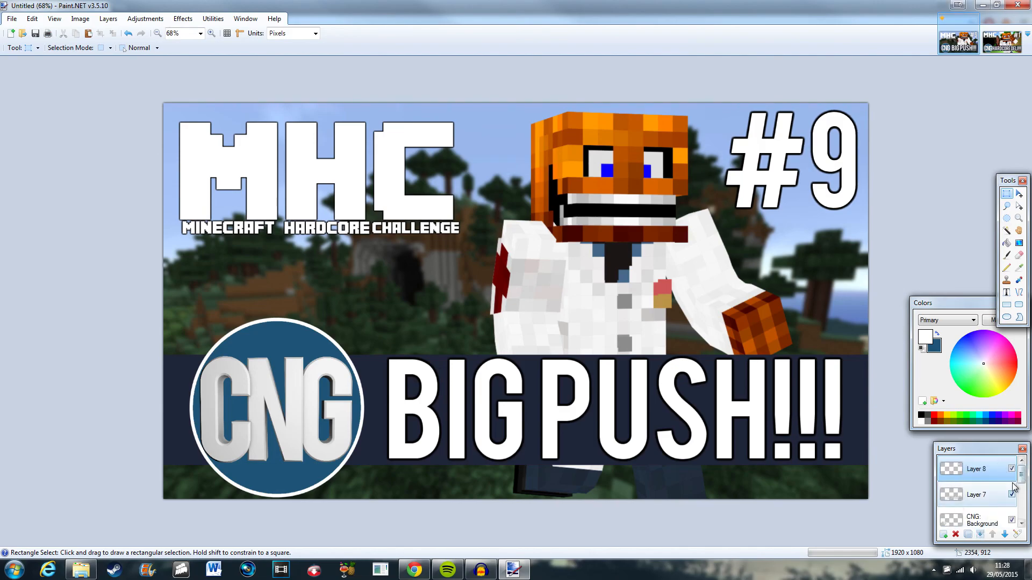
{"action": "left_click", "coordinate": [1011, 469]}
{"action": "left_click", "coordinate": [1012, 495]}
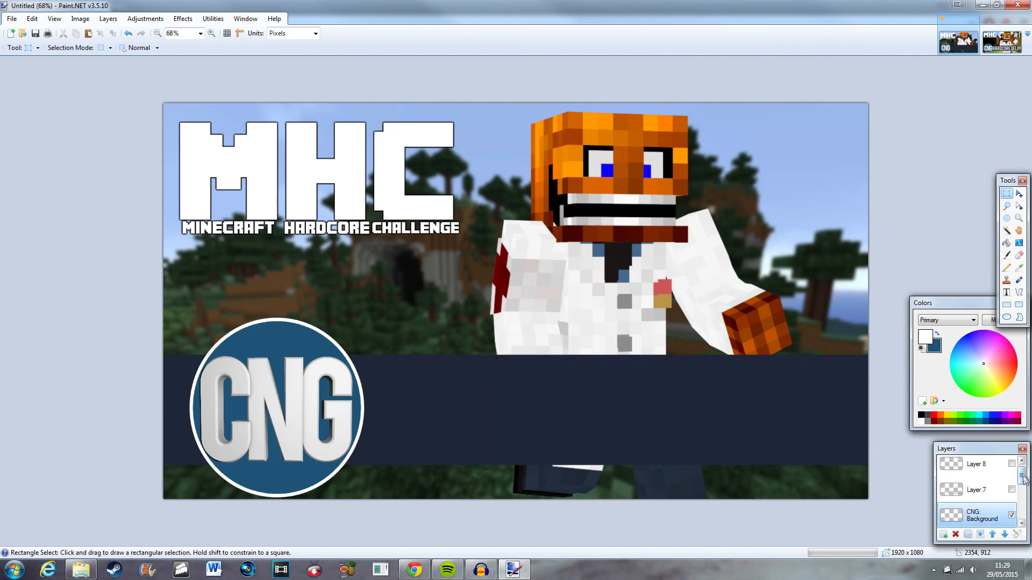
{"action": "scroll", "coordinate": [1013, 505], "scroll_direction": "down", "scroll_amount": 5}
{"action": "left_click", "coordinate": [1012, 514]}
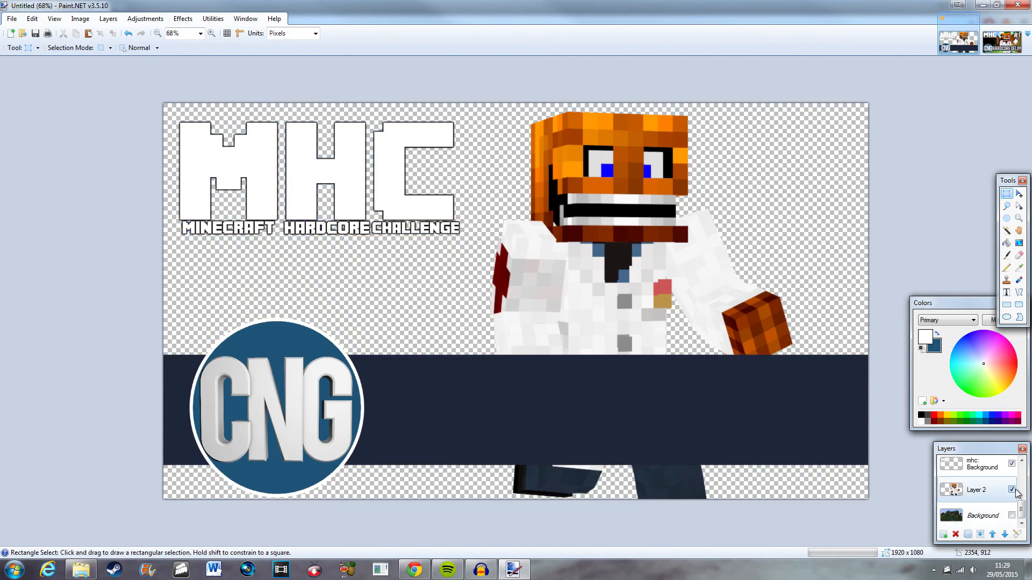
{"action": "left_click", "coordinate": [1012, 491]}
{"action": "scroll", "coordinate": [1016, 495], "scroll_direction": "up", "scroll_amount": 1}
{"action": "left_click", "coordinate": [1012, 468]}
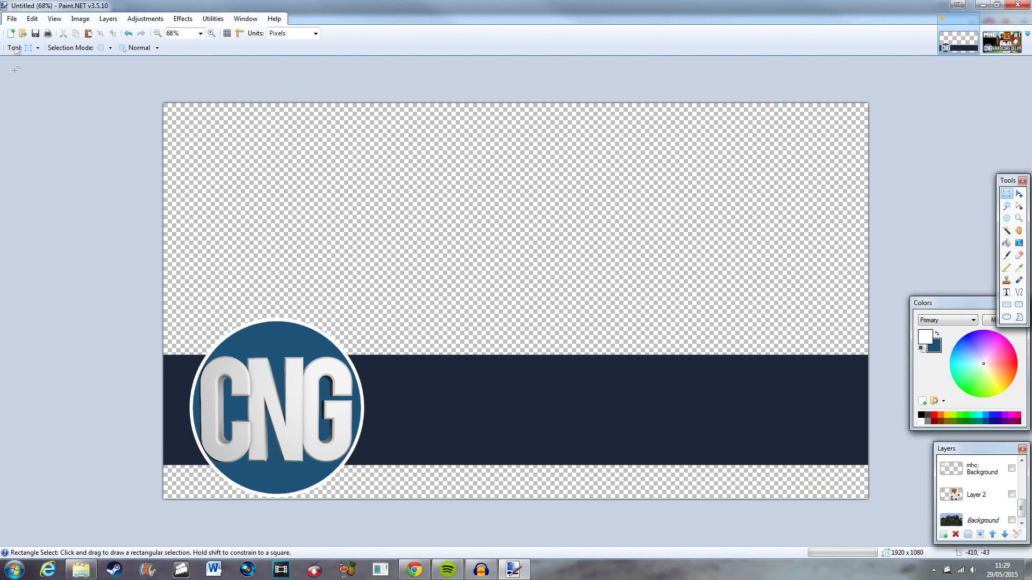
{"action": "left_click", "coordinate": [12, 18]}
{"action": "left_click", "coordinate": [31, 105]}
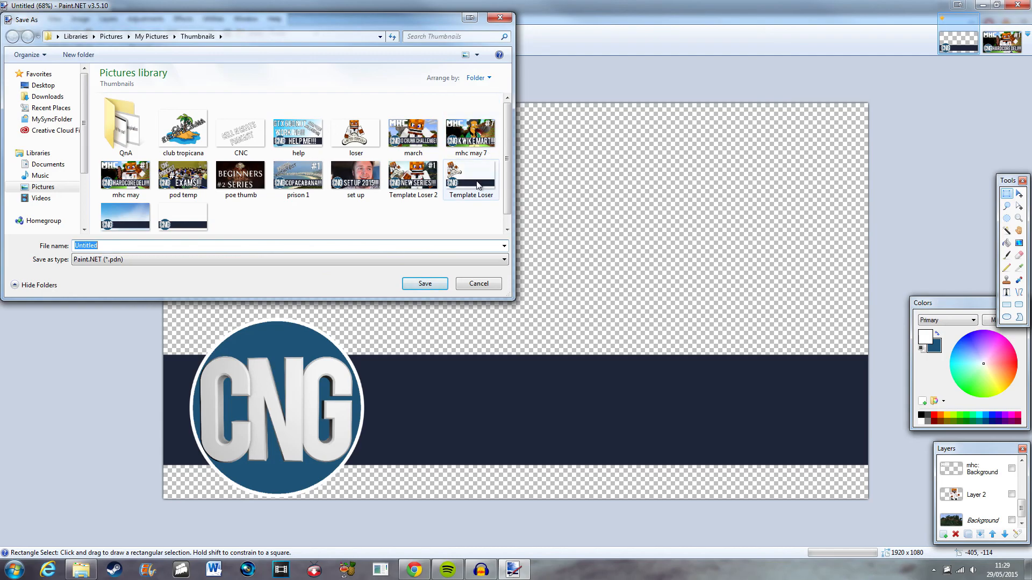
{"action": "scroll", "coordinate": [484, 167], "scroll_direction": "down", "scroll_amount": 1}
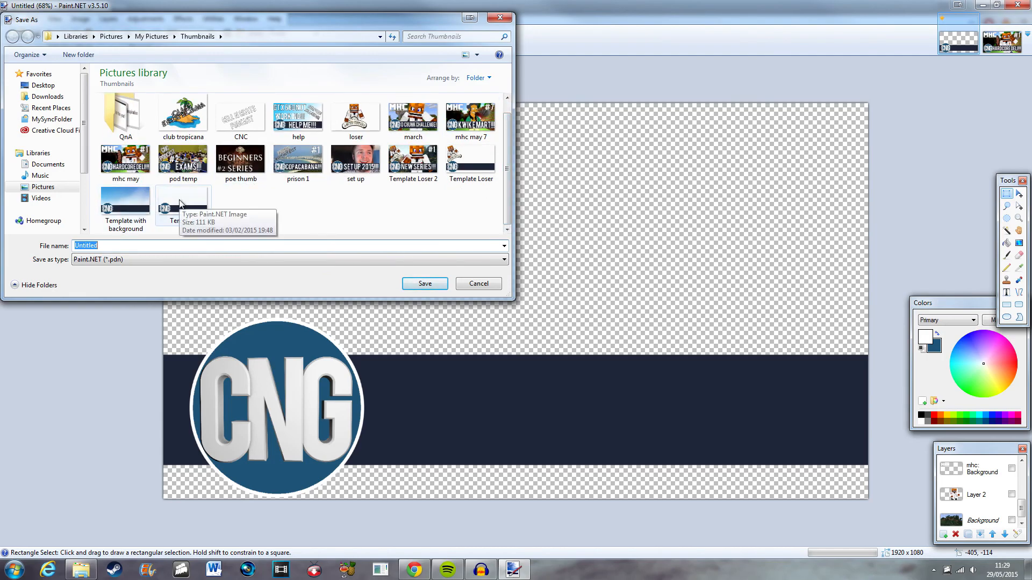
{"action": "left_click", "coordinate": [477, 284]}
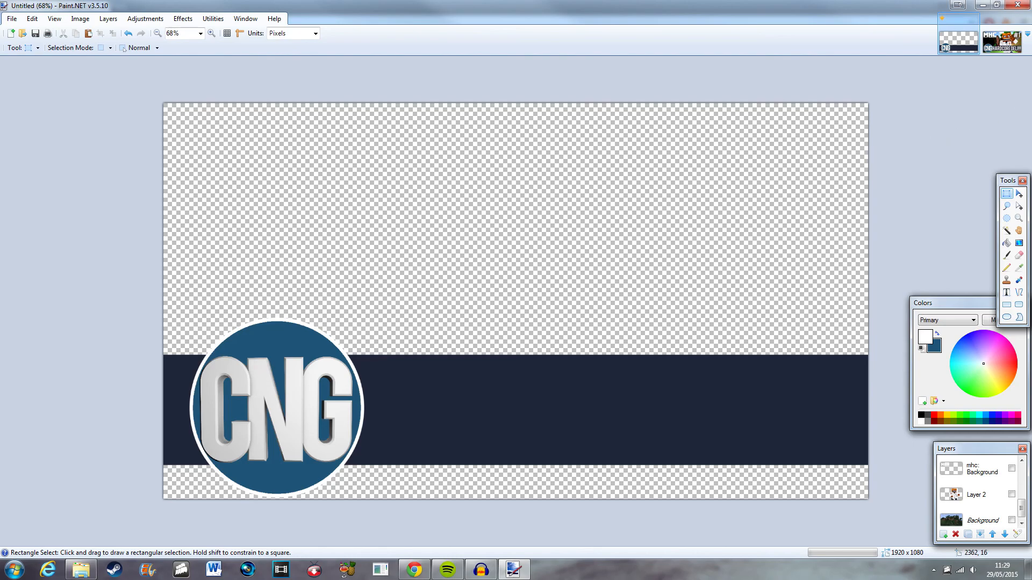
Add a large CNG logo image file as a new layer and move it down the layer stack.
{"action": "left_click_drag", "start_coordinate": [1031, 109], "coordinate": [461, 203]}
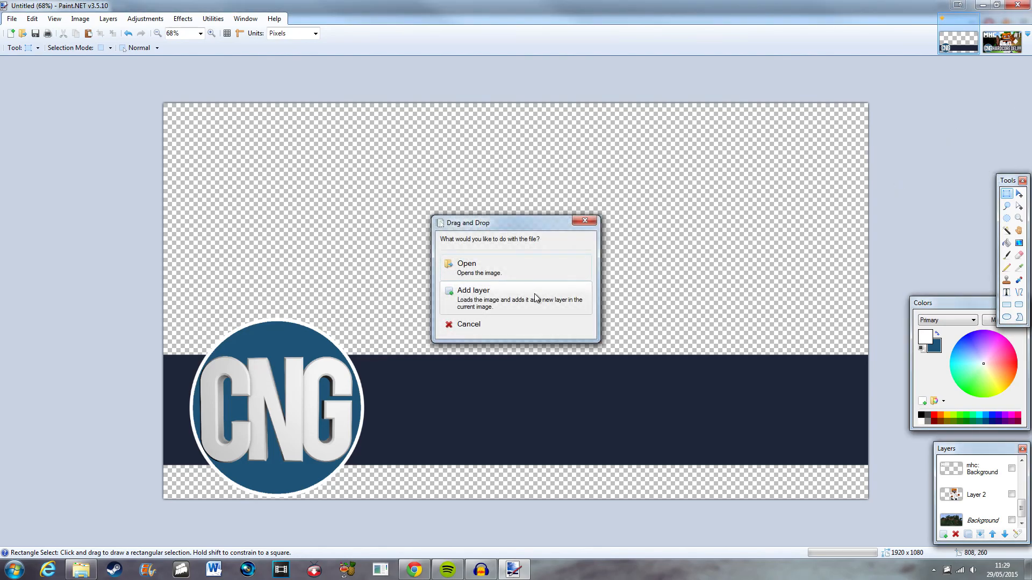
{"action": "left_click", "coordinate": [534, 299]}
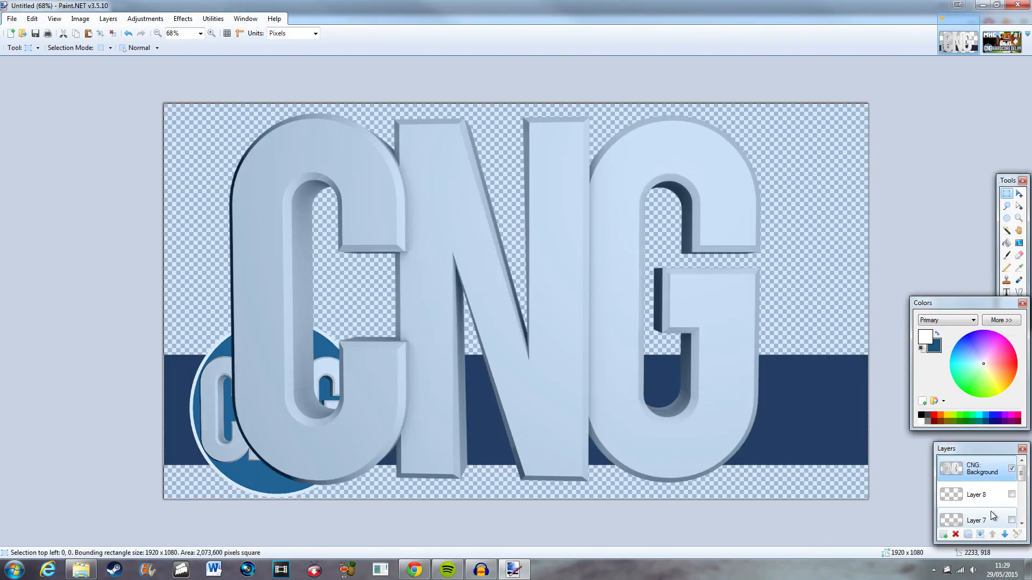
{"action": "left_click", "coordinate": [1004, 534]}
{"action": "left_click", "coordinate": [1004, 534]}
{"action": "left_click", "coordinate": [1004, 535]}
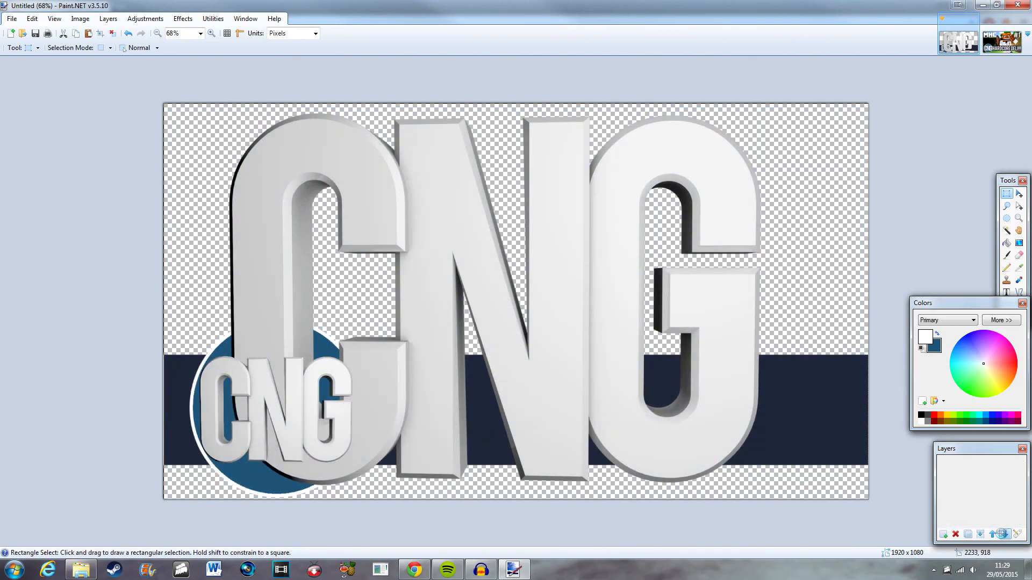
{"action": "left_click", "coordinate": [1004, 534]}
{"action": "left_click", "coordinate": [1004, 534]}
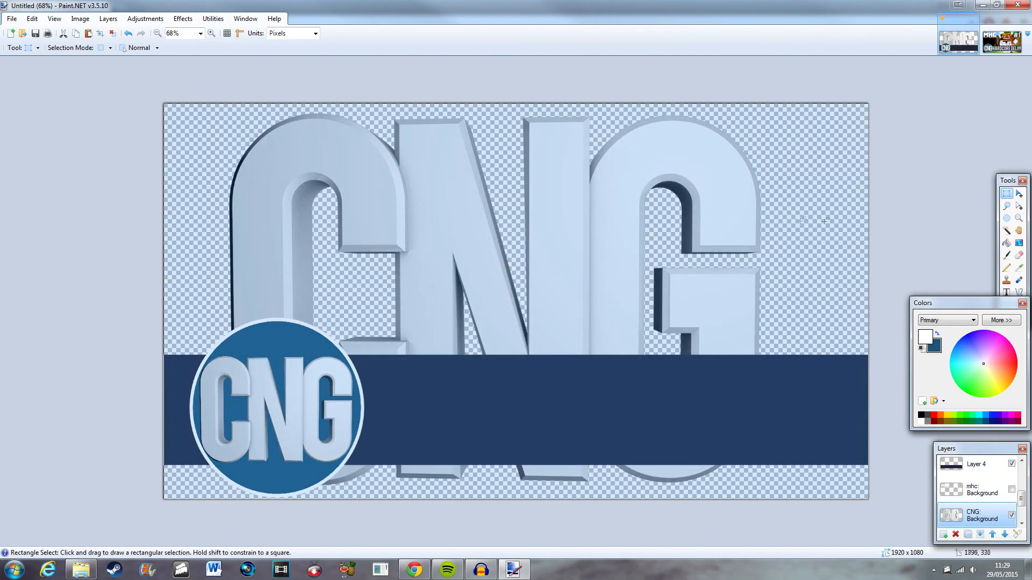
Try rescaling the added CNG image layer, undo the attempts and delete that layer.
{"action": "left_click", "coordinate": [1019, 193]}
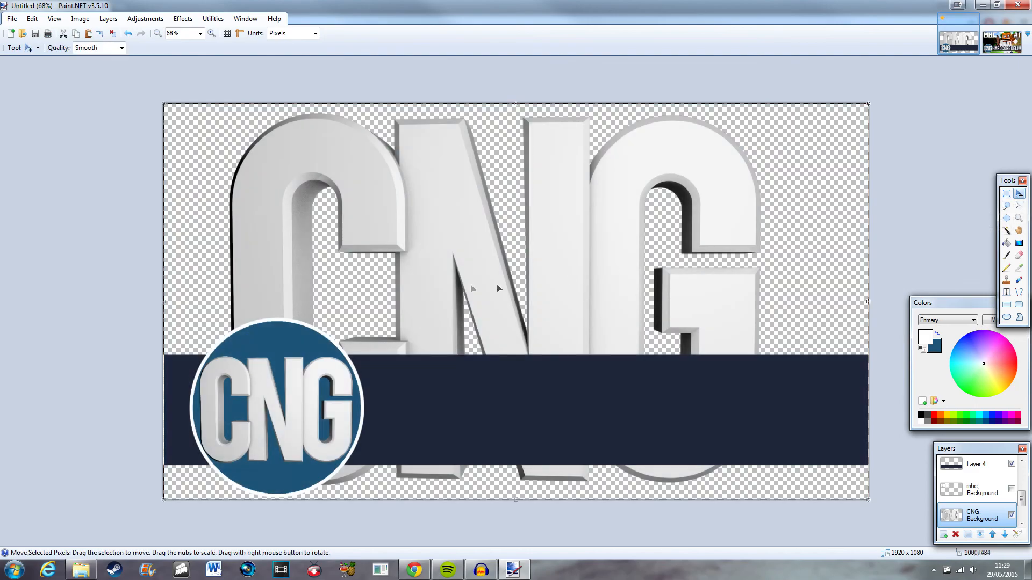
{"action": "scroll", "coordinate": [370, 301], "scroll_direction": "down", "scroll_amount": 3}
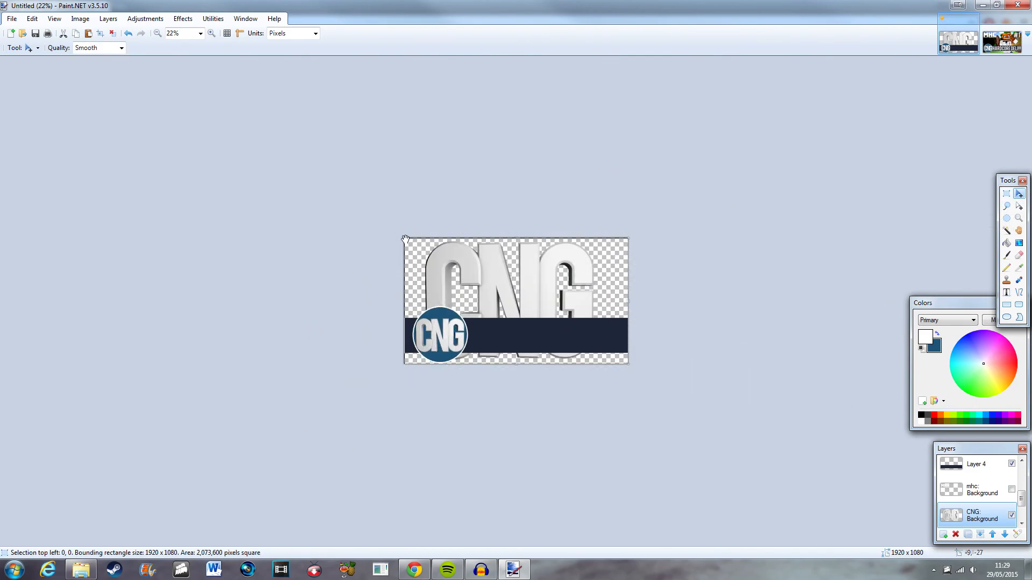
{"action": "left_click_drag", "start_coordinate": [405, 239], "coordinate": [299, 165]}
{"action": "left_click_drag", "start_coordinate": [550, 275], "coordinate": [604, 311]}
{"action": "key", "text": "ctrl+z"}
{"action": "key", "text": "ctrl+z"}
{"action": "scroll", "coordinate": [601, 343], "scroll_direction": "up", "scroll_amount": 5}
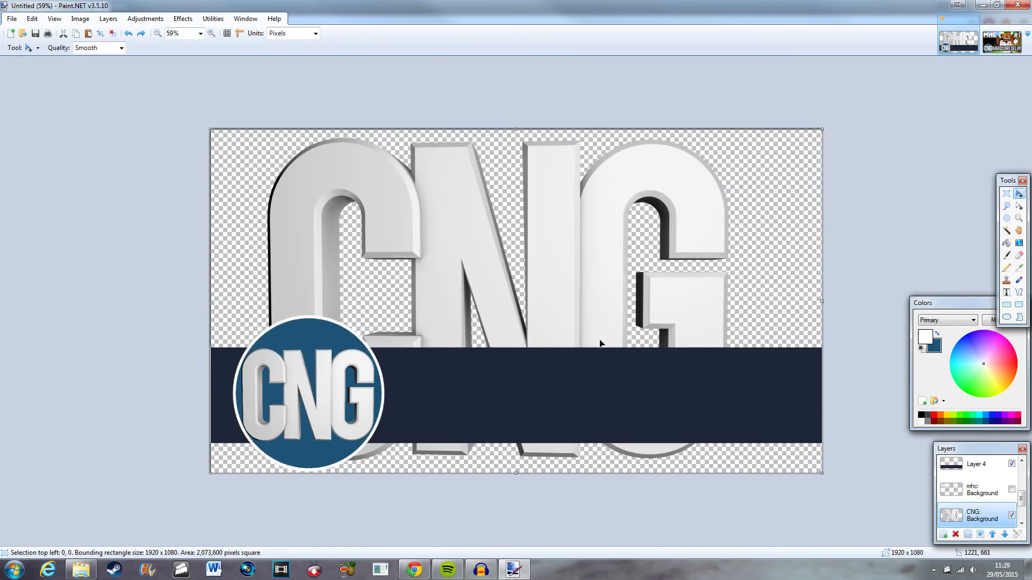
{"action": "key", "text": "ctrl+z"}
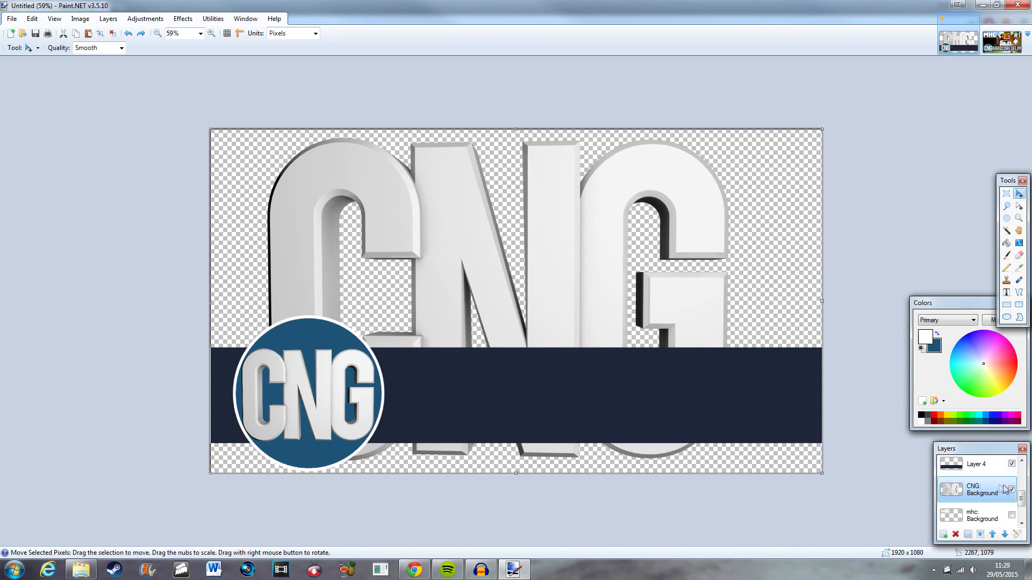
{"action": "left_click", "coordinate": [955, 535]}
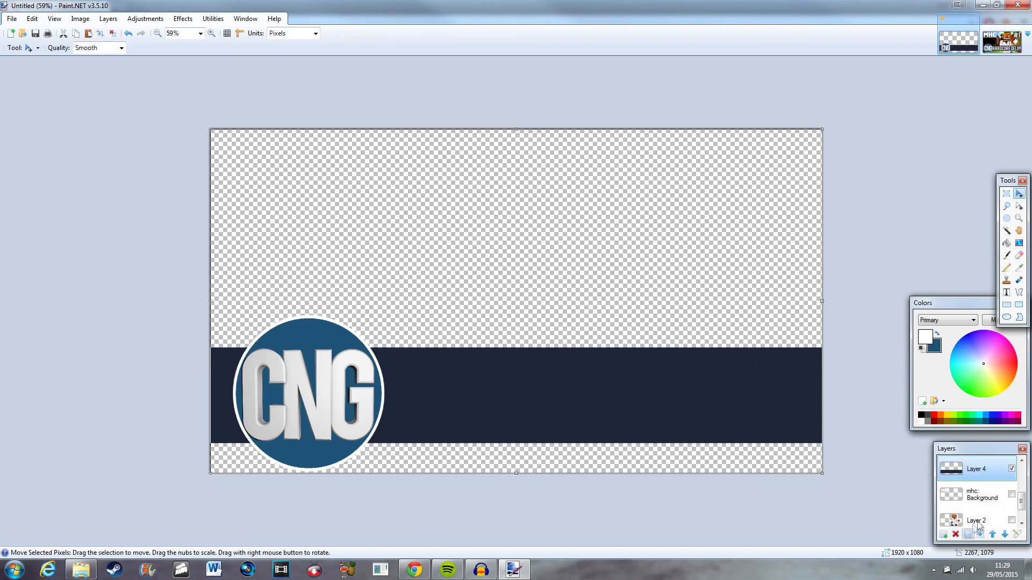
Make the title, #9, MHC logo and character layers visible again, keeping the original background layer hidden.
{"action": "left_click_drag", "start_coordinate": [1021, 502], "coordinate": [1022, 467]}
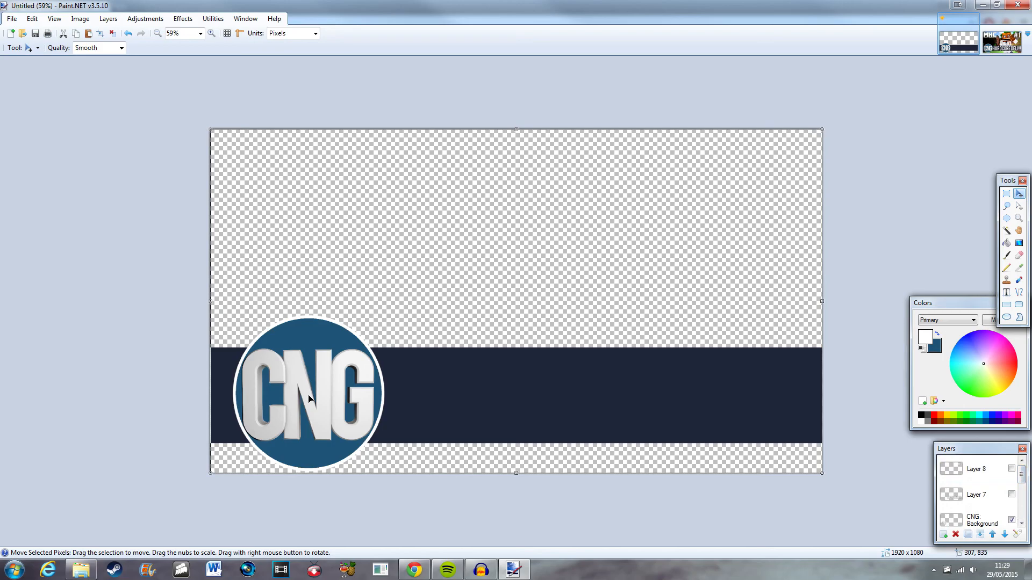
{"action": "left_click", "coordinate": [1011, 468]}
{"action": "left_click", "coordinate": [1011, 495]}
{"action": "left_click_drag", "start_coordinate": [1021, 473], "coordinate": [1025, 504]}
{"action": "left_click", "coordinate": [1012, 490]}
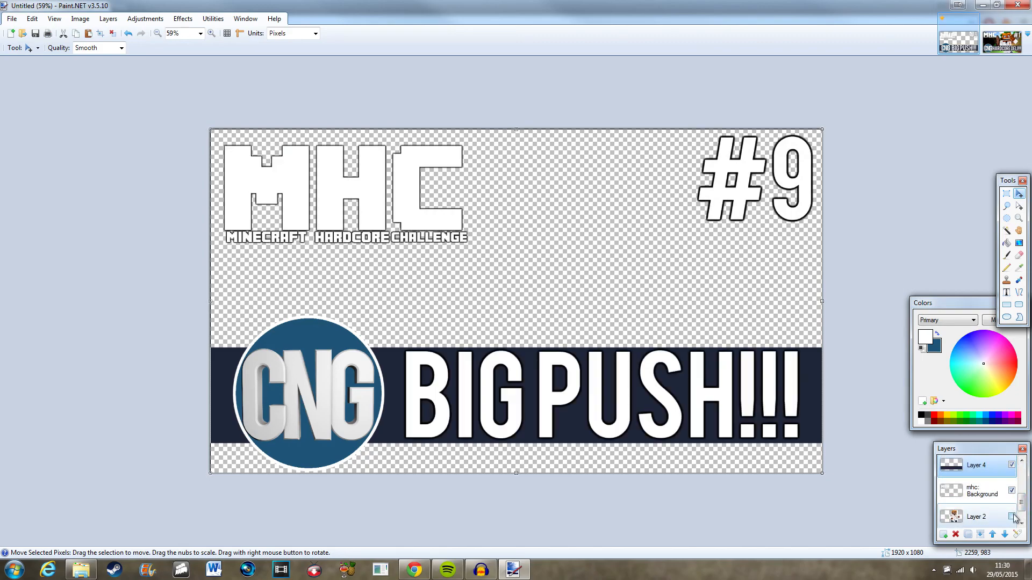
{"action": "left_click", "coordinate": [1011, 516]}
{"action": "left_click_drag", "start_coordinate": [1025, 513], "coordinate": [1028, 473]}
{"action": "left_click", "coordinate": [1012, 515]}
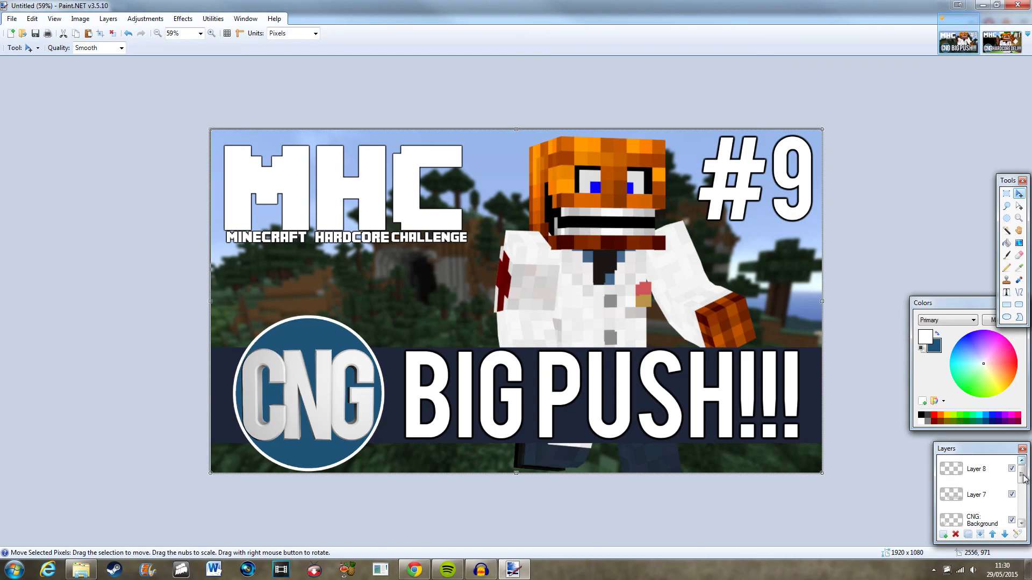
{"action": "left_click_drag", "start_coordinate": [1022, 474], "coordinate": [1022, 518]}
{"action": "left_click", "coordinate": [1011, 516]}
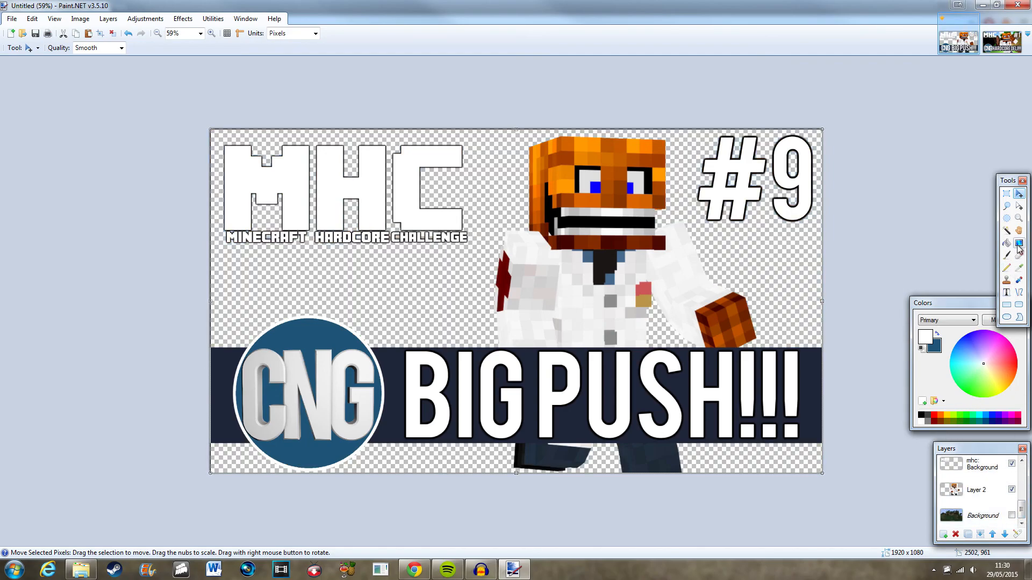
Pick a bright blue primary colour, add a new layer above the background and fill it with blue.
{"action": "left_click", "coordinate": [968, 350]}
{"action": "left_click_drag", "start_coordinate": [968, 350], "coordinate": [959, 341]}
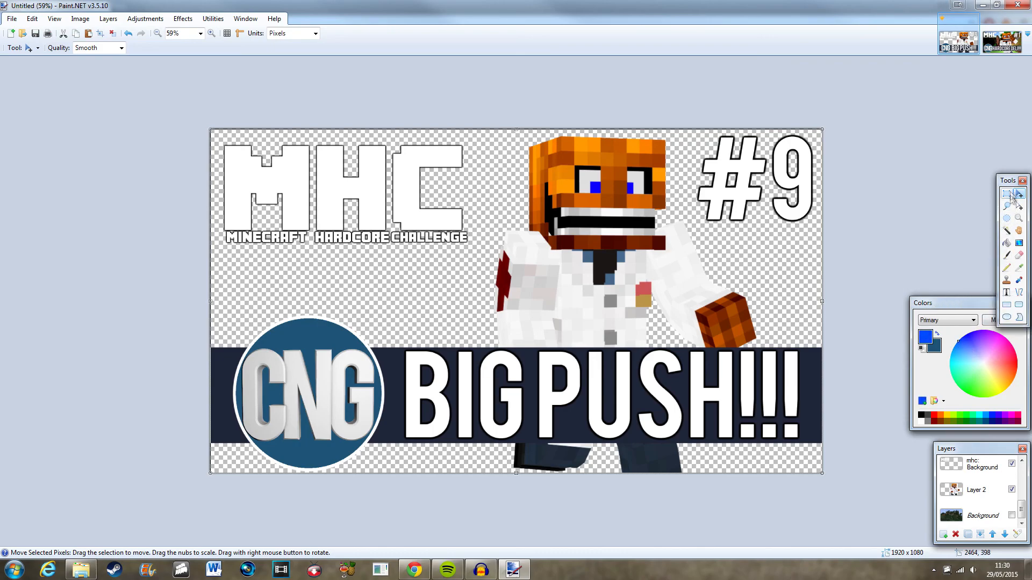
{"action": "left_click", "coordinate": [1007, 243]}
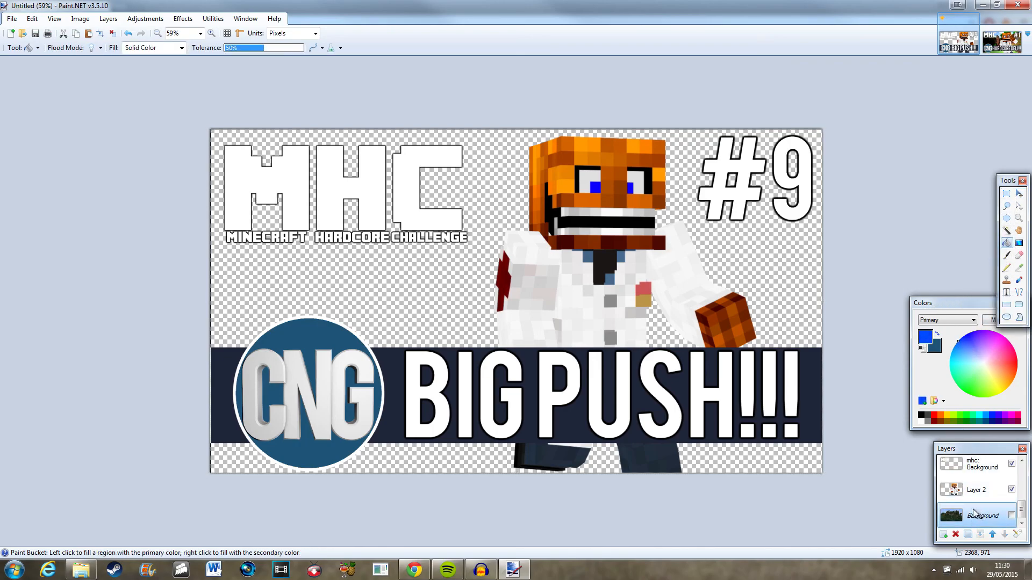
{"action": "left_click", "coordinate": [943, 534]}
{"action": "left_click", "coordinate": [449, 332]}
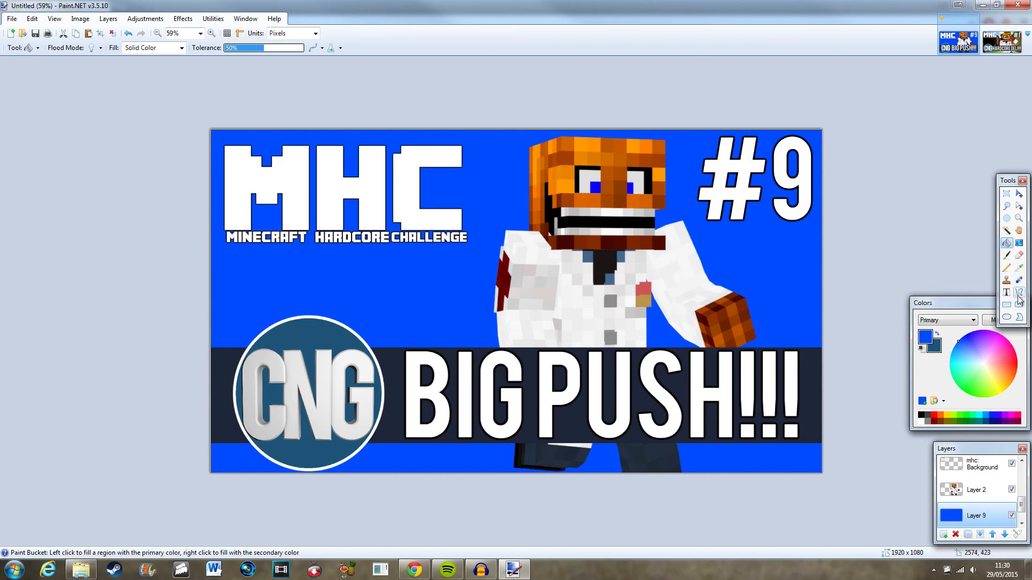
Try a diagonal gradient on the blue layer, cancel it and undo the blue fill.
{"action": "left_click", "coordinate": [1018, 243]}
{"action": "left_click_drag", "start_coordinate": [181, 101], "coordinate": [670, 394]}
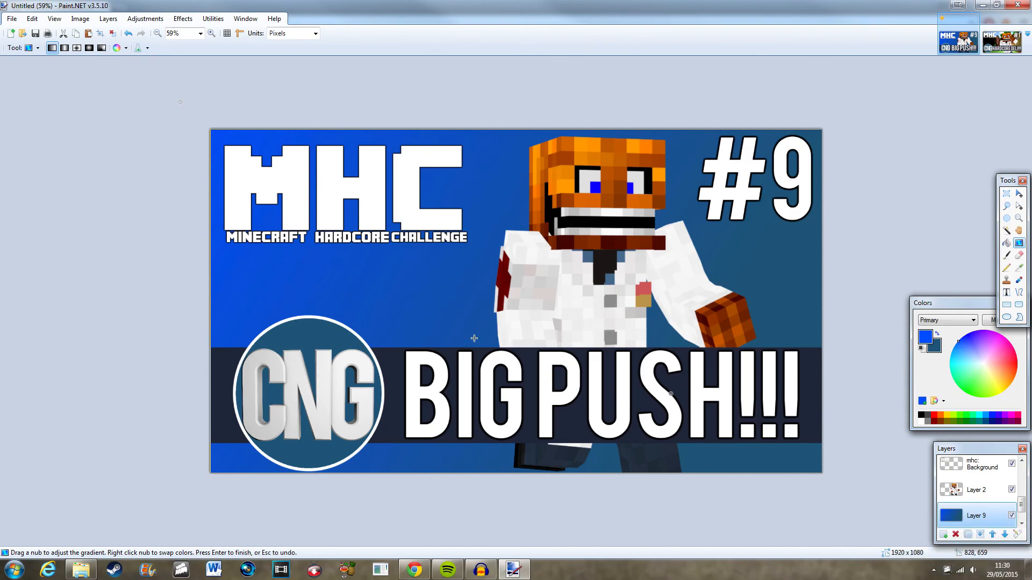
{"action": "key", "text": "Escape"}
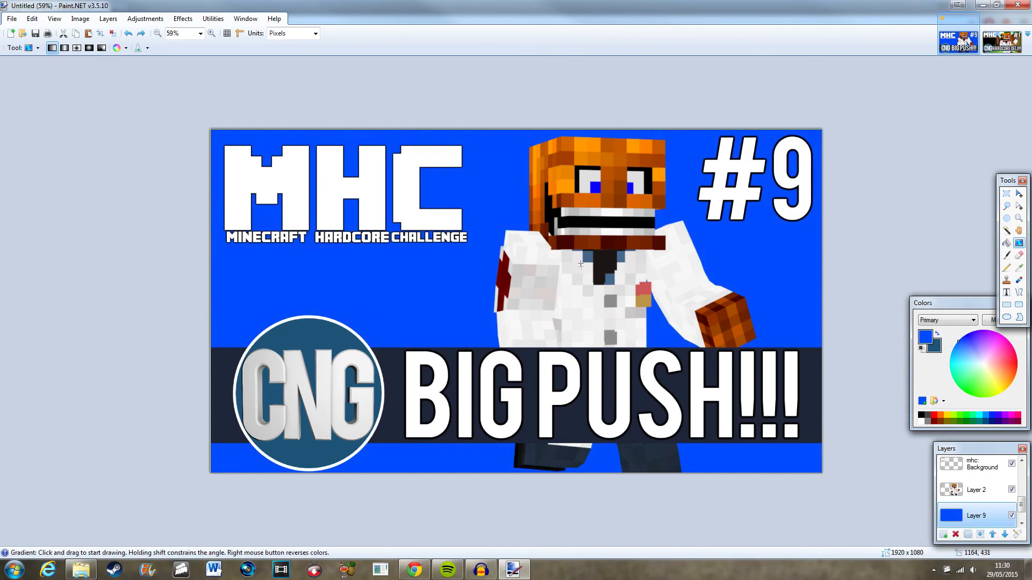
{"action": "key", "text": "ctrl+z"}
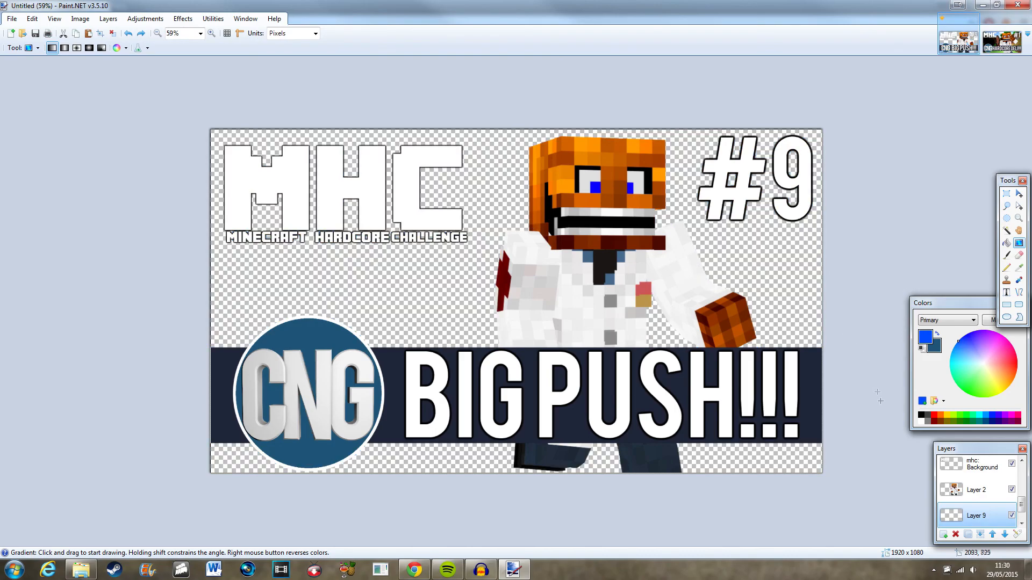
Draw a diagonal blue-to-dark gradient across the new layer, starting from the upper-left corner.
{"action": "scroll", "coordinate": [1005, 503], "scroll_direction": "down", "scroll_amount": 1}
{"action": "left_click", "coordinate": [1011, 515]}
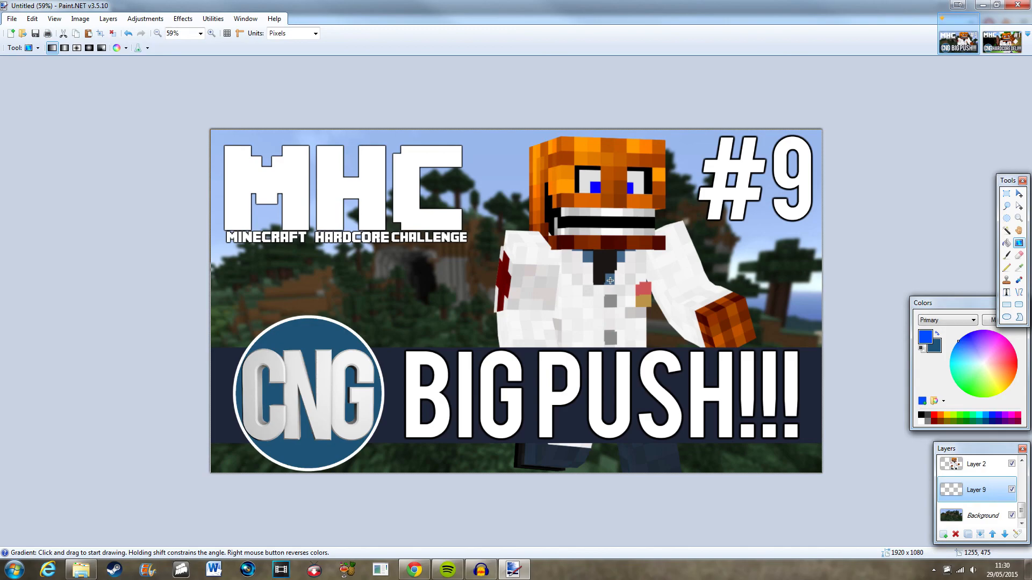
{"action": "left_click", "coordinate": [1011, 516]}
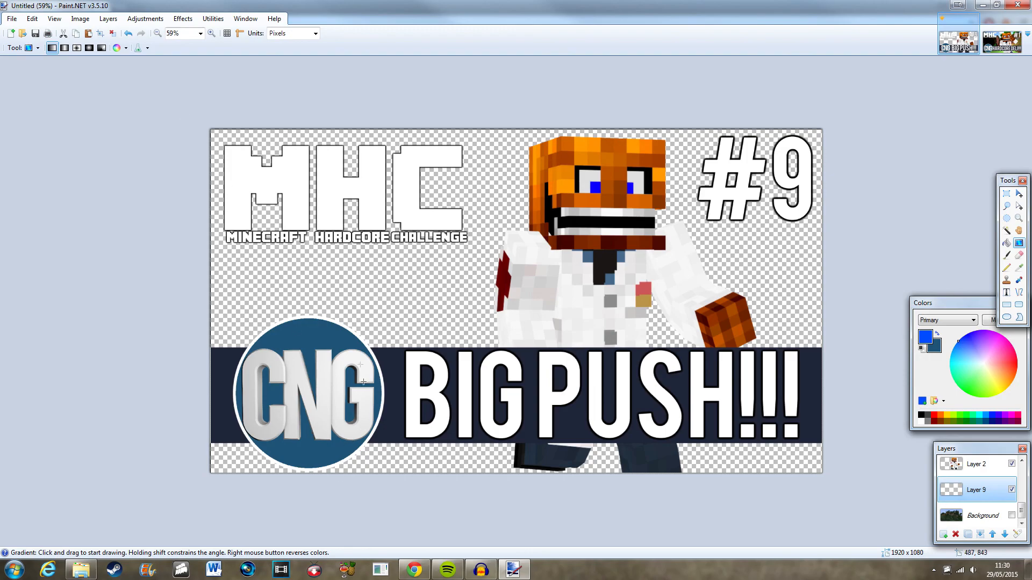
{"action": "left_click_drag", "start_coordinate": [154, 91], "coordinate": [600, 355]}
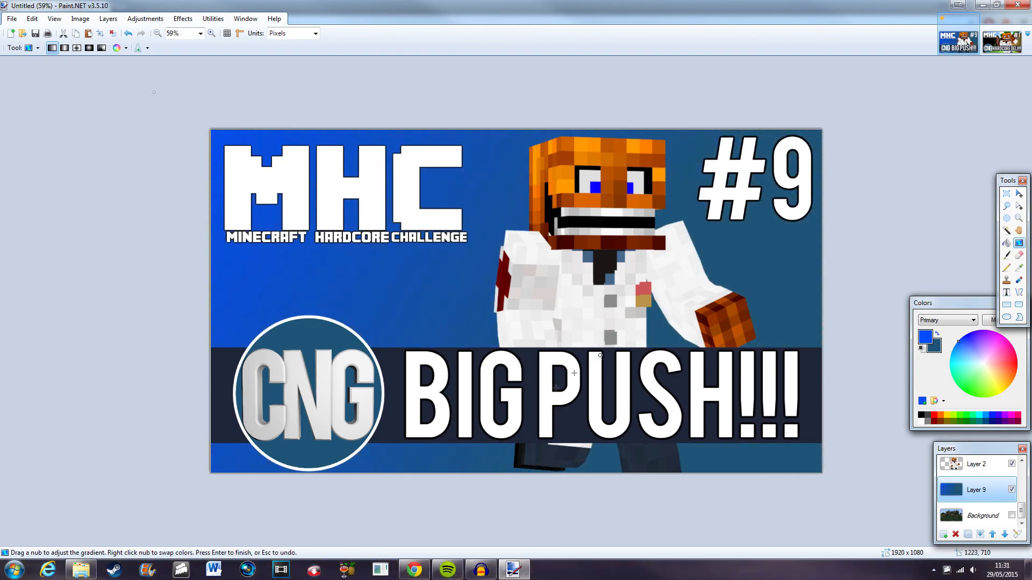
Switch to Chrome and search Google for textures.
{"action": "left_click", "coordinate": [414, 570]}
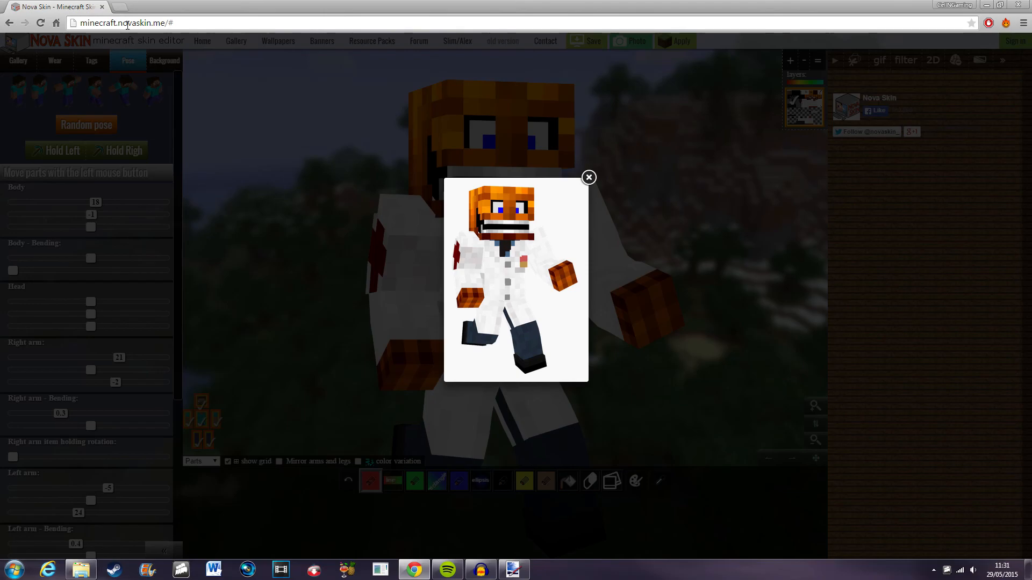
{"action": "left_click", "coordinate": [127, 25]}
{"action": "type", "text": "textures"}
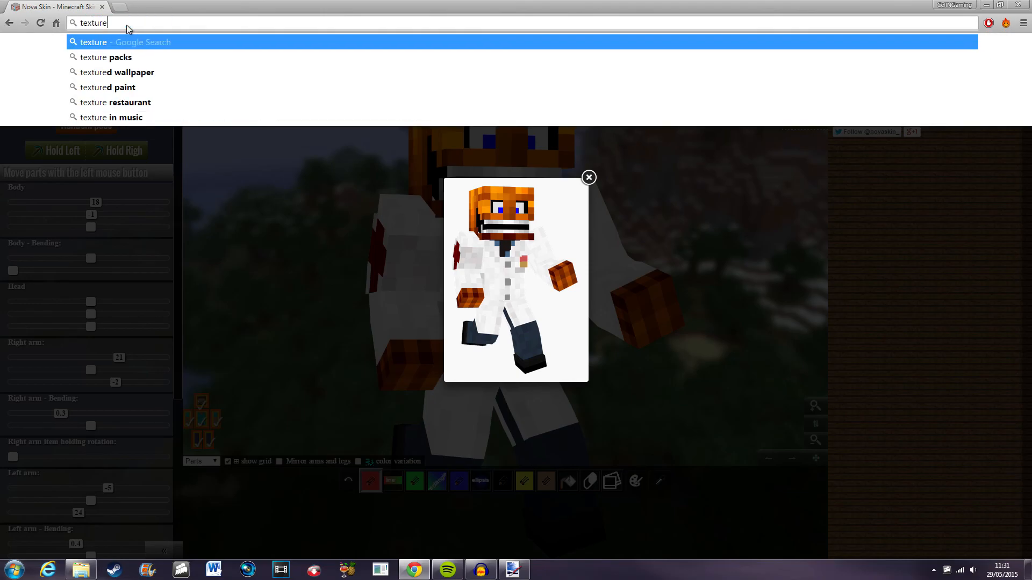
{"action": "key", "text": "Return"}
Open a dark blue cracked texture from the image results at full size.
{"action": "left_click", "coordinate": [116, 170]}
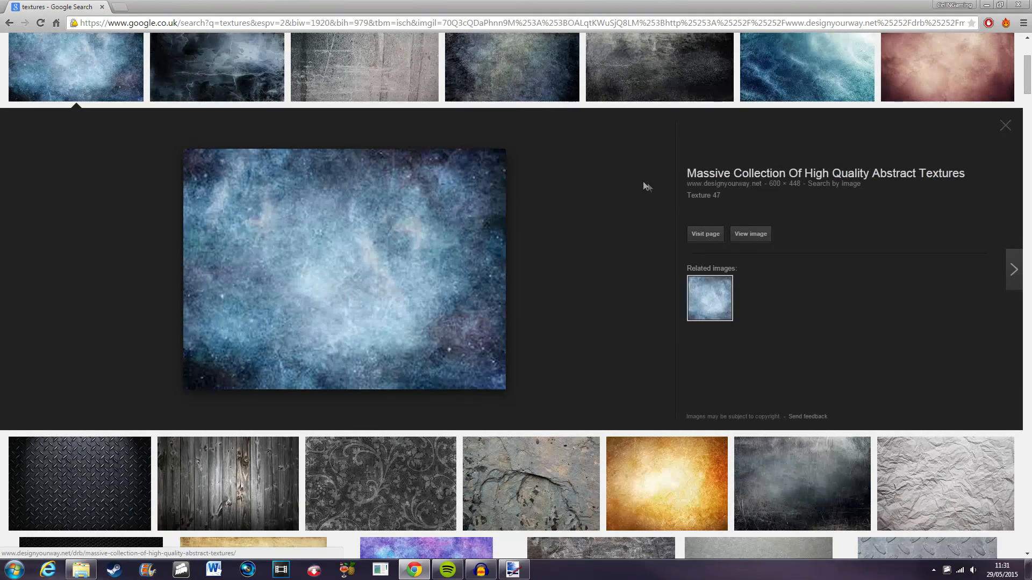
{"action": "left_click", "coordinate": [752, 235]}
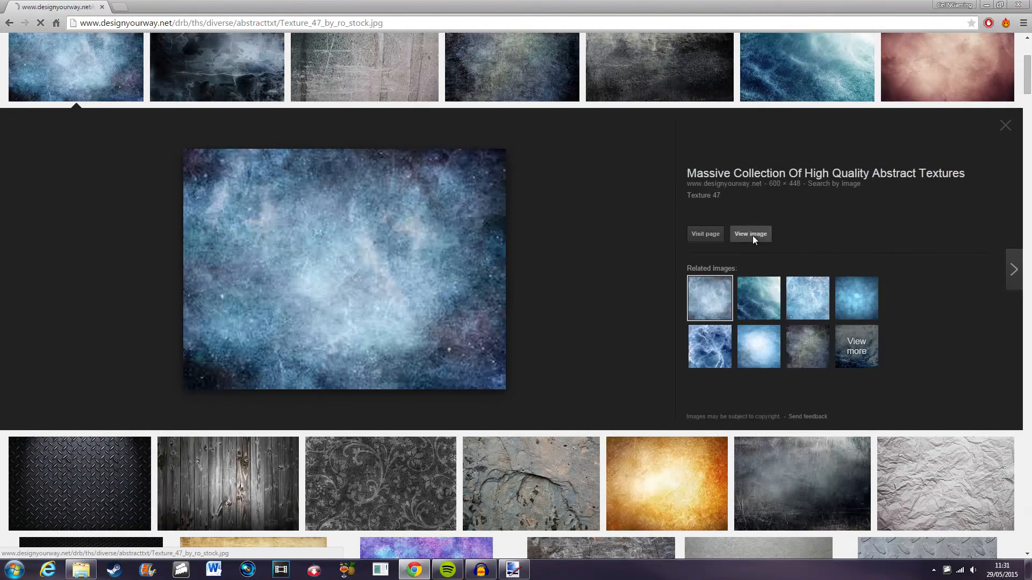
{"action": "left_click", "coordinate": [9, 22]}
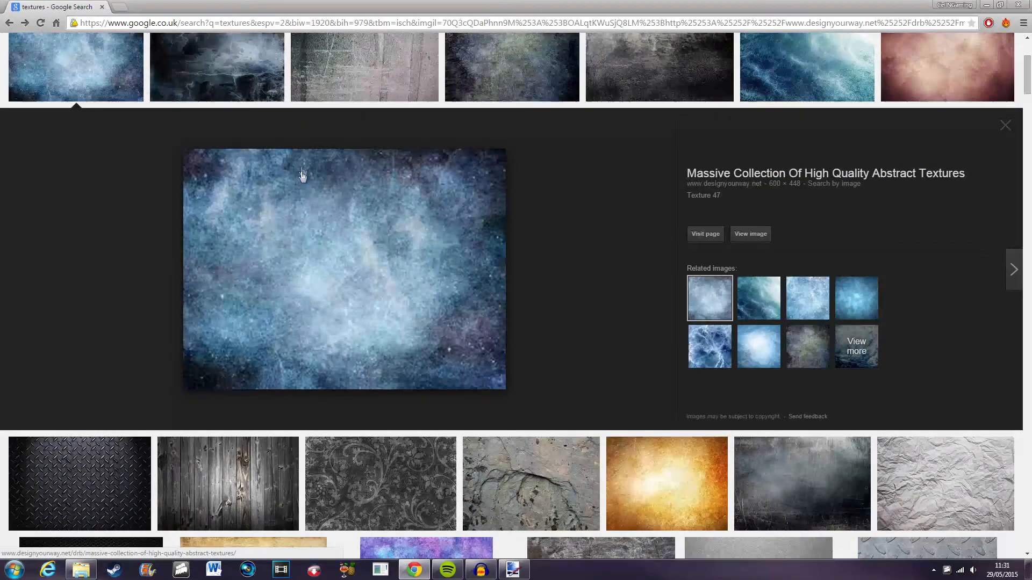
{"action": "left_click", "coordinate": [197, 59]}
{"action": "left_click", "coordinate": [757, 224]}
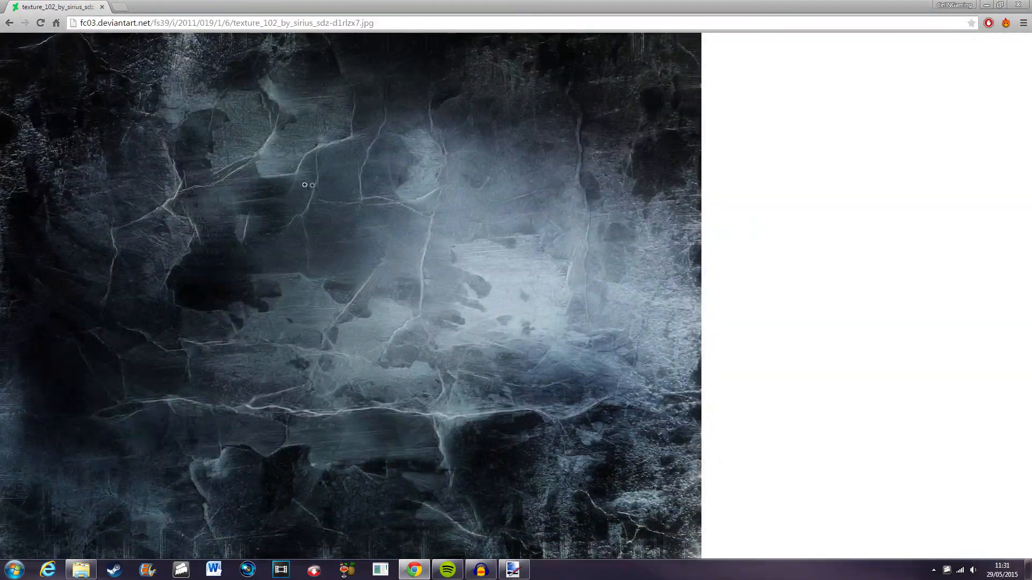
Copy the texture image and switch back to Paint.NET.
{"action": "right_click", "coordinate": [305, 185]}
{"action": "left_click", "coordinate": [375, 220]}
{"action": "left_click", "coordinate": [517, 569]}
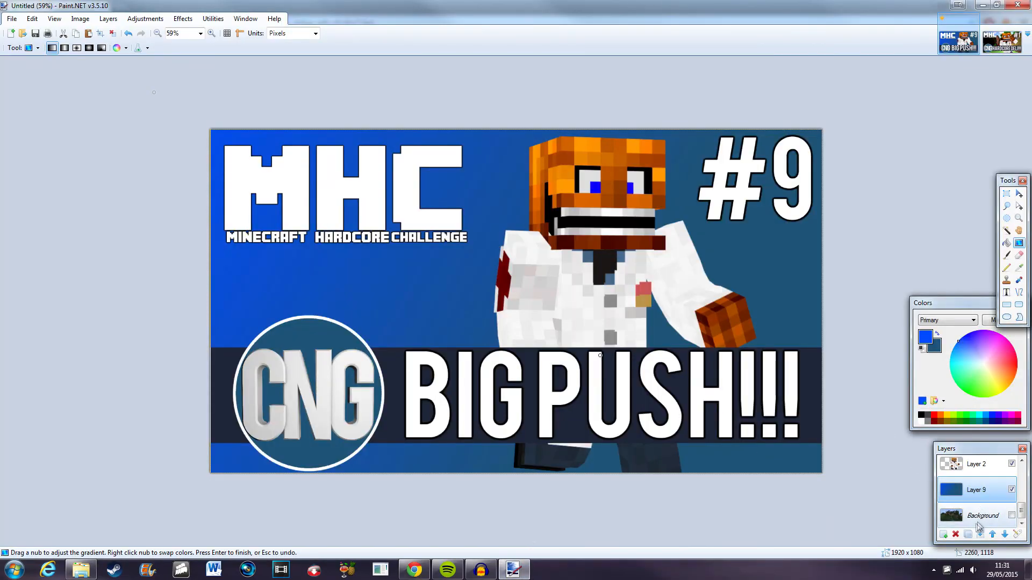
Add a new layer, paste the texture into it and scale it up to about 1881 × 1411 pixels.
{"action": "left_click", "coordinate": [1003, 535]}
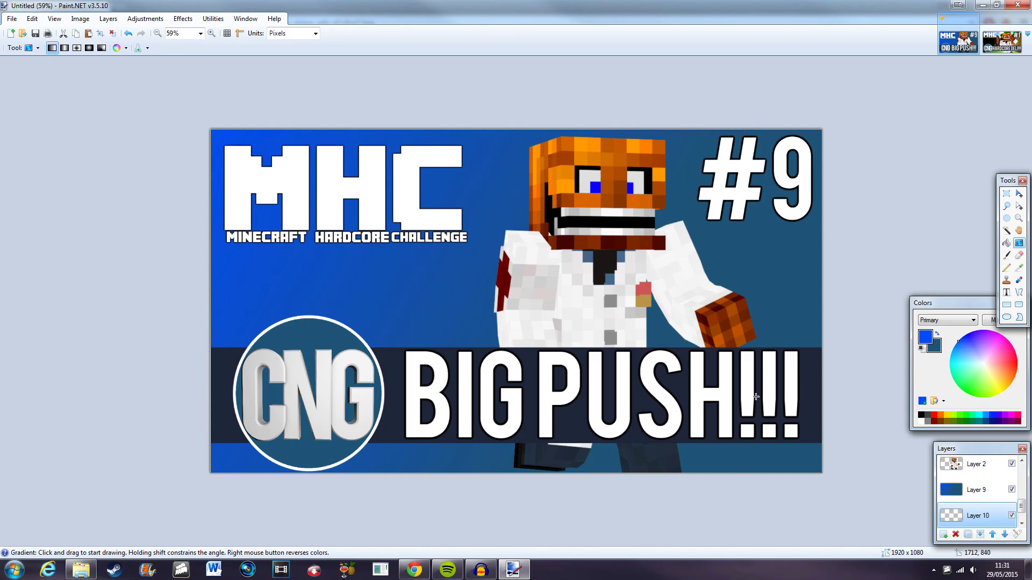
{"action": "key", "text": "ctrl+v"}
{"action": "left_click", "coordinate": [567, 306]}
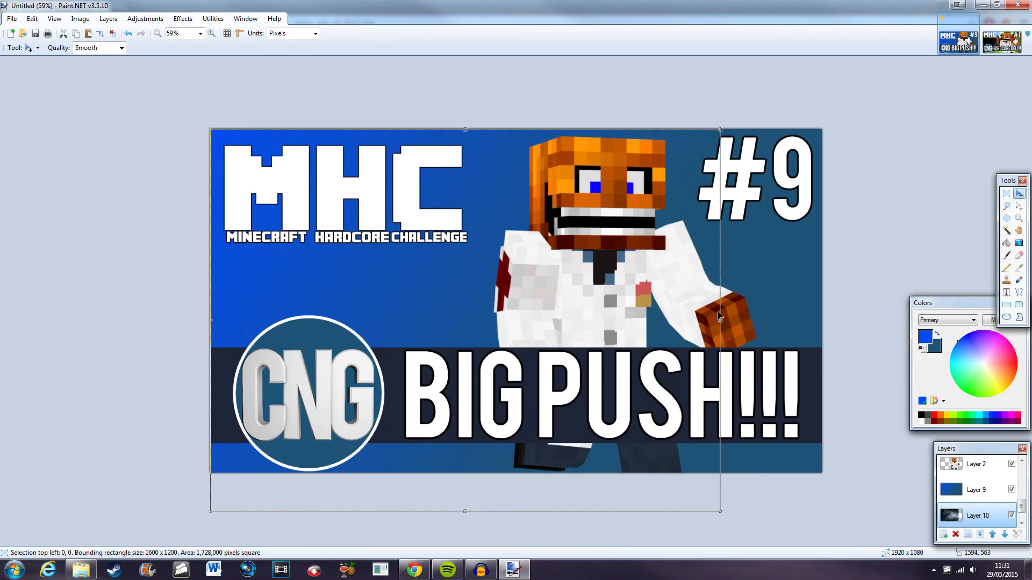
{"action": "left_click_drag", "start_coordinate": [723, 509], "coordinate": [901, 579]}
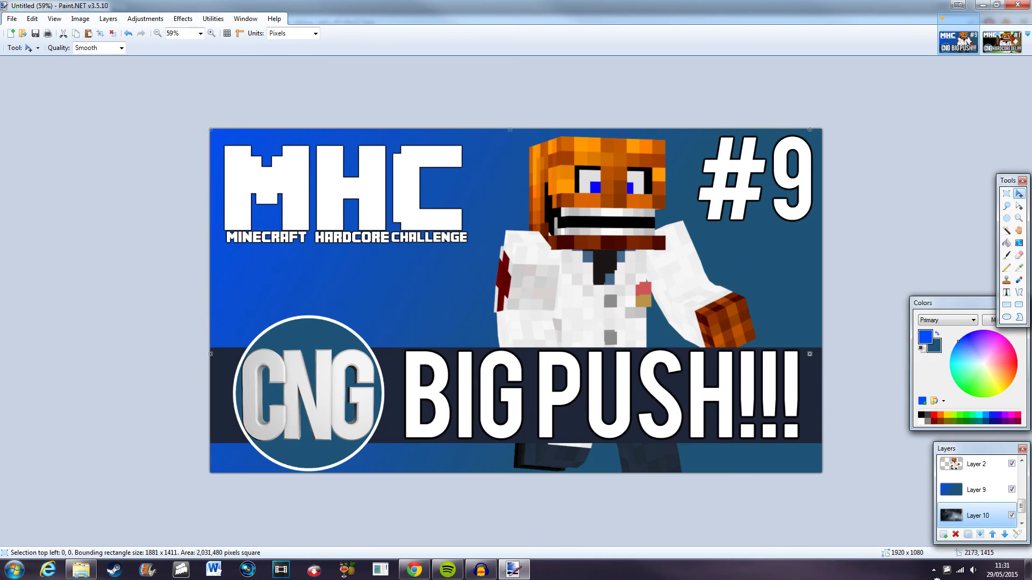
Enlarge the pasted texture further to about 2051 × 1538 pixels.
{"action": "key", "text": "ctrl+minus"}
{"action": "key", "text": "ctrl+minus"}
{"action": "left_click_drag", "start_coordinate": [681, 460], "coordinate": [711, 484]}
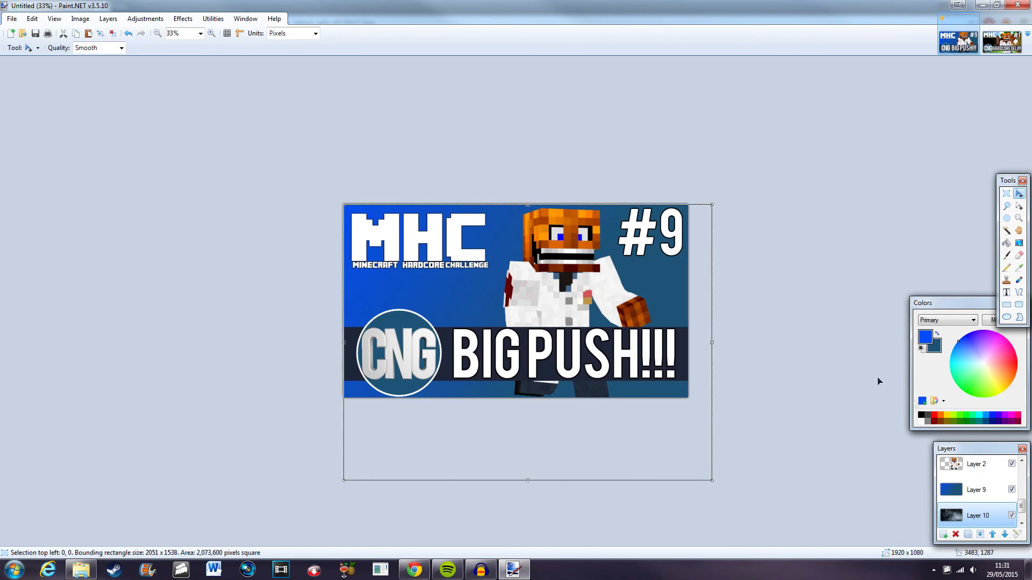
Set the gradient layer, Layer 9, to an opacity of 164 so the texture shows through.
{"action": "left_click", "coordinate": [986, 499]}
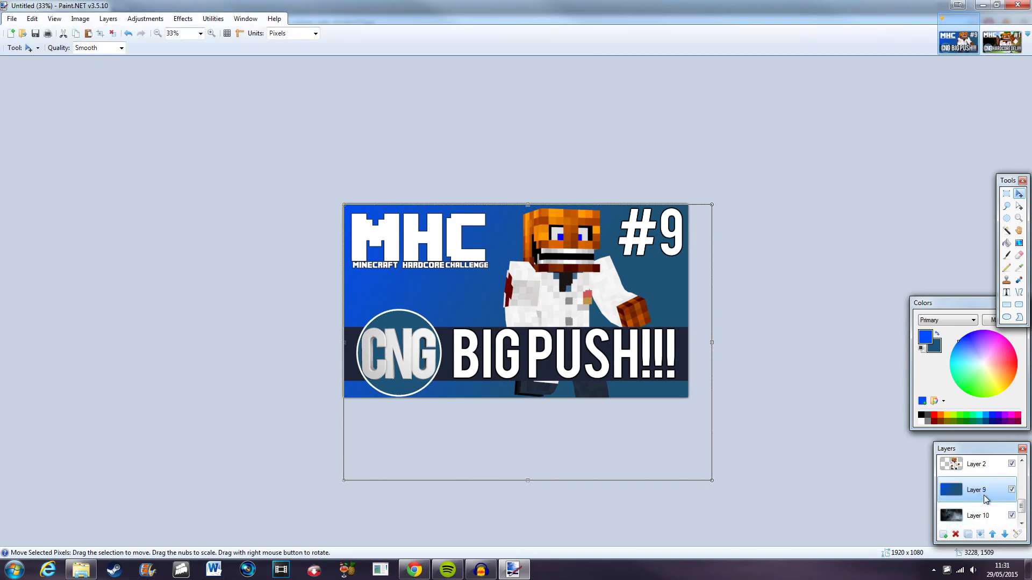
{"action": "double_click", "coordinate": [979, 489]}
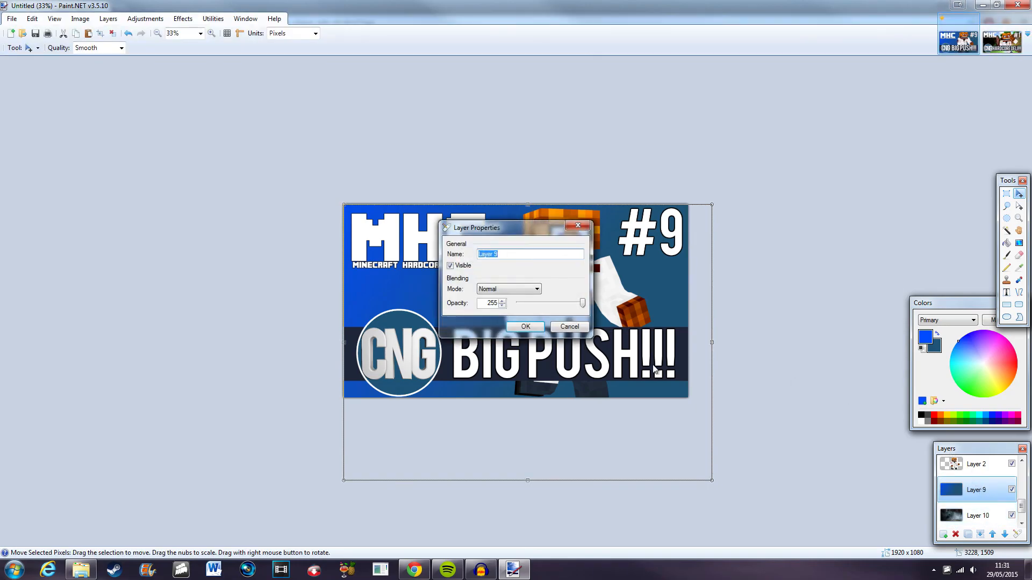
{"action": "left_click_drag", "start_coordinate": [491, 230], "coordinate": [777, 145]}
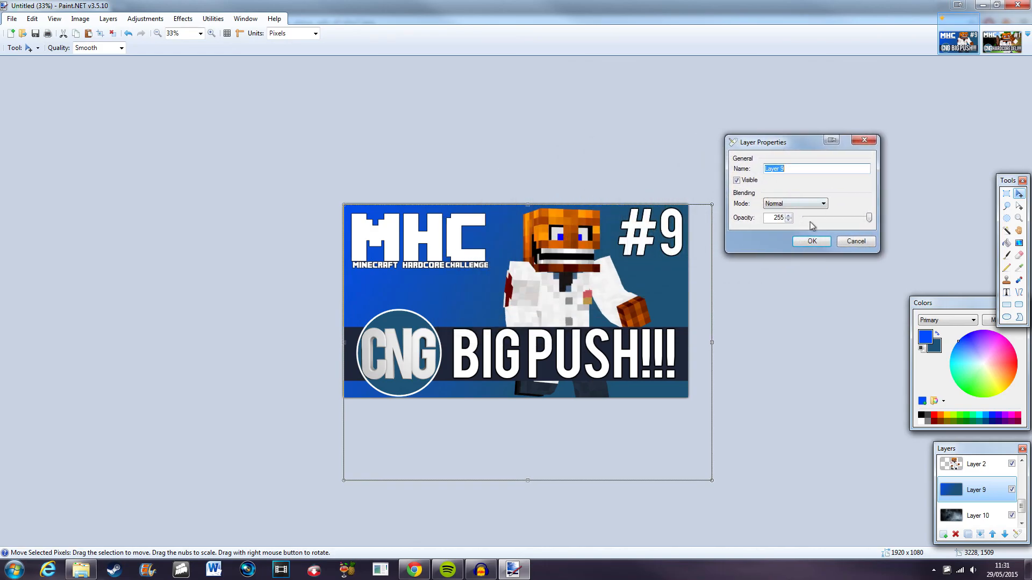
{"action": "left_click", "coordinate": [844, 217]}
{"action": "left_click", "coordinate": [845, 217]}
{"action": "left_click", "coordinate": [845, 217]}
{"action": "key", "text": "Right"}
{"action": "key", "text": "Right"}
{"action": "key", "text": "Right"}
{"action": "key", "text": "Right"}
{"action": "key", "text": "Right"}
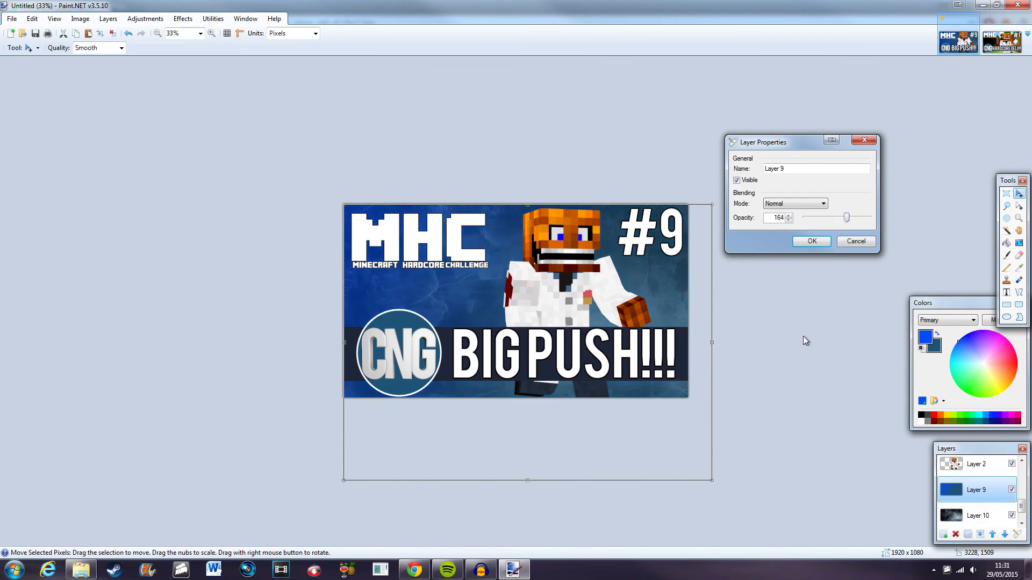
{"action": "left_click", "coordinate": [840, 217]}
{"action": "left_click", "coordinate": [818, 245]}
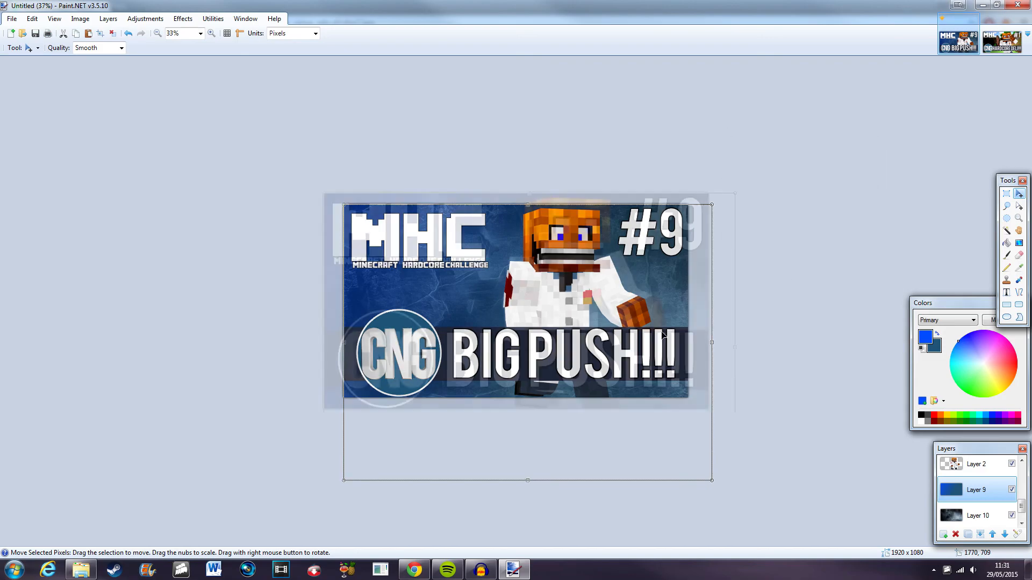
Toggle the gradient and texture layers' visibility to compare the background with and without them.
{"action": "scroll", "coordinate": [664, 336], "scroll_direction": "up", "scroll_amount": 3}
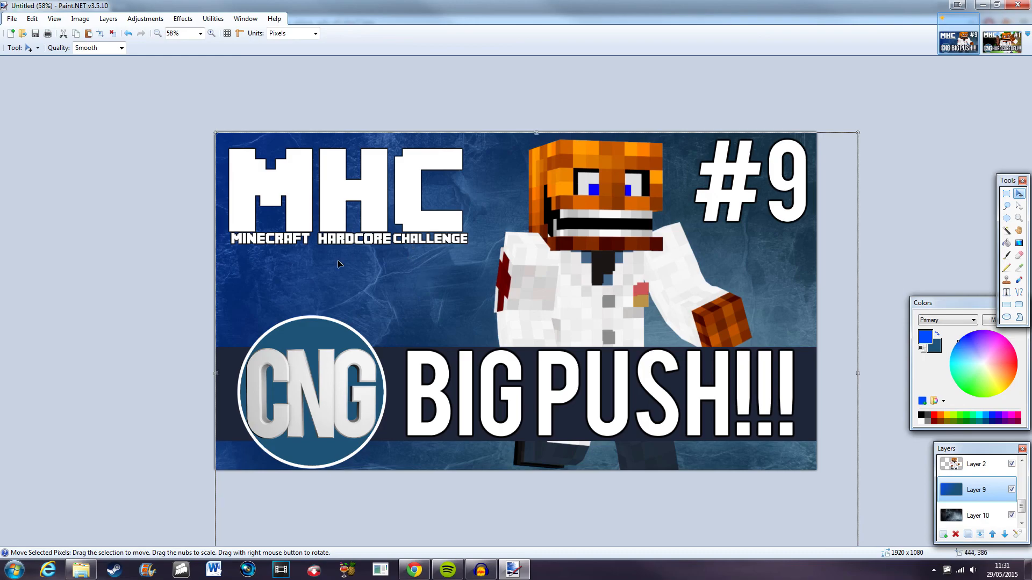
{"action": "mouse_move", "coordinate": [1022, 506]}
{"action": "left_mouse_down"}
{"action": "mouse_move", "coordinate": [1023, 490]}
{"action": "mouse_move", "coordinate": [1025, 517]}
{"action": "left_mouse_up"}
{"action": "left_click", "coordinate": [1012, 464]}
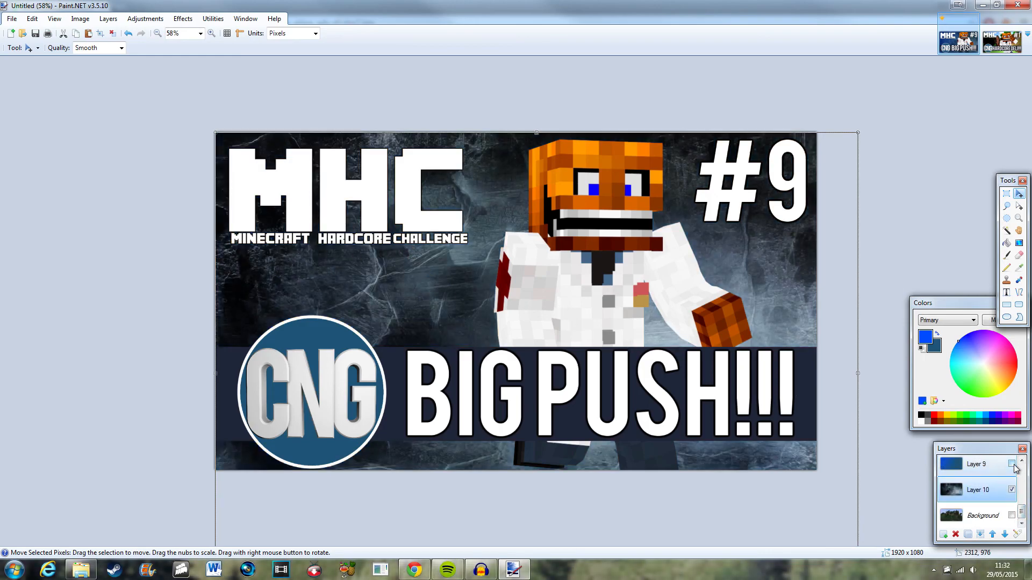
{"action": "left_click", "coordinate": [1012, 465]}
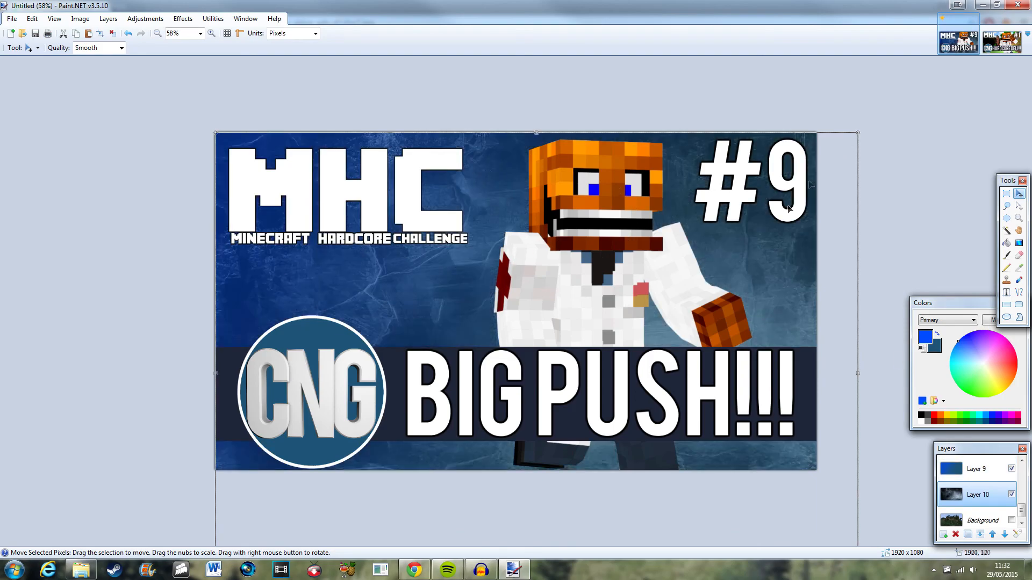
{"action": "left_click", "coordinate": [1011, 495]}
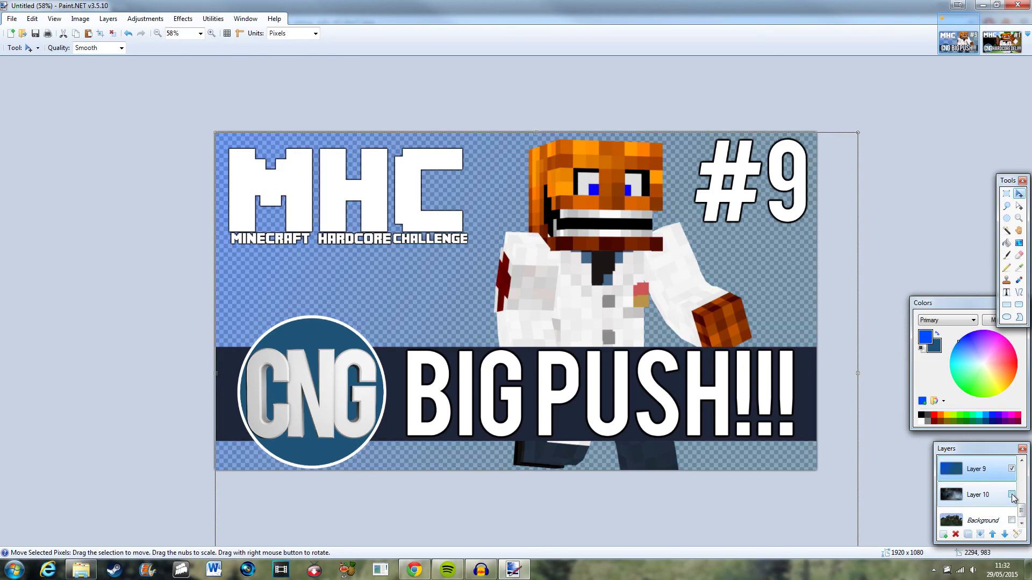
{"action": "left_click", "coordinate": [1012, 494]}
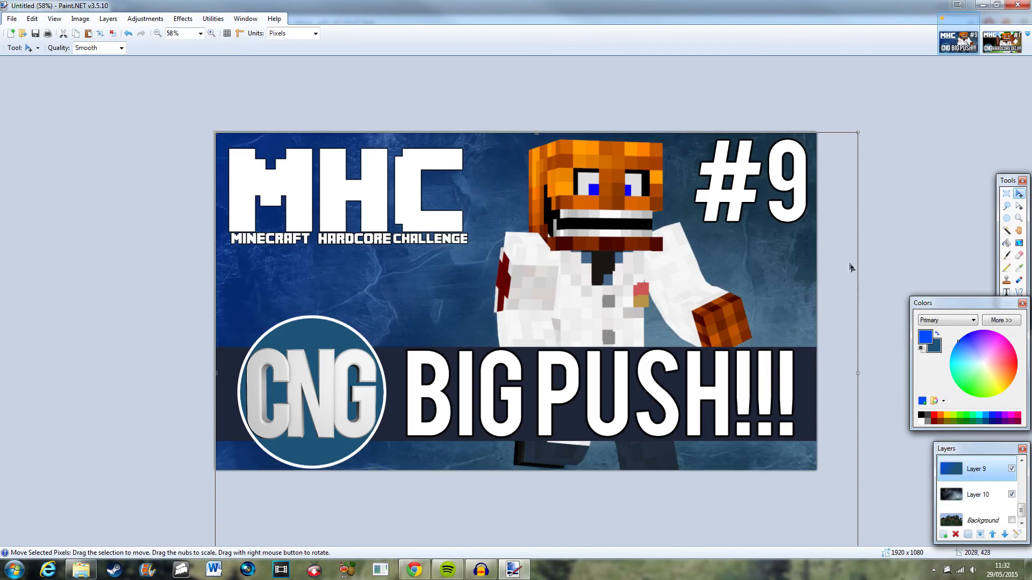
Delete the gradient and texture layers and make the original Minecraft background layer visible.
{"action": "left_click", "coordinate": [955, 533]}
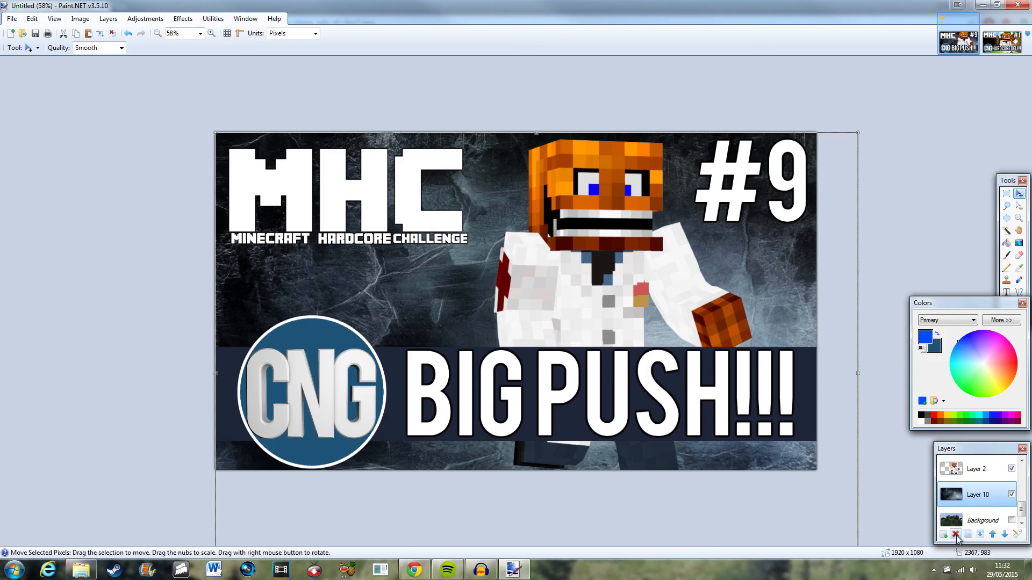
{"action": "left_click", "coordinate": [955, 533]}
{"action": "left_click", "coordinate": [1012, 516]}
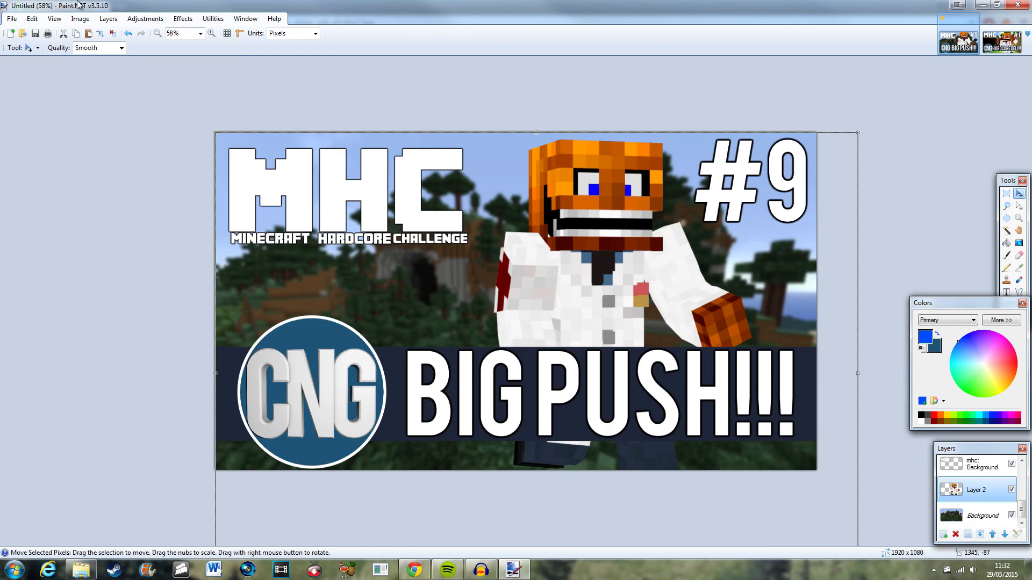
Save the thumbnail as a Paint.NET file named mhc may 9 in the Thumbnails folder.
{"action": "left_click", "coordinate": [12, 19]}
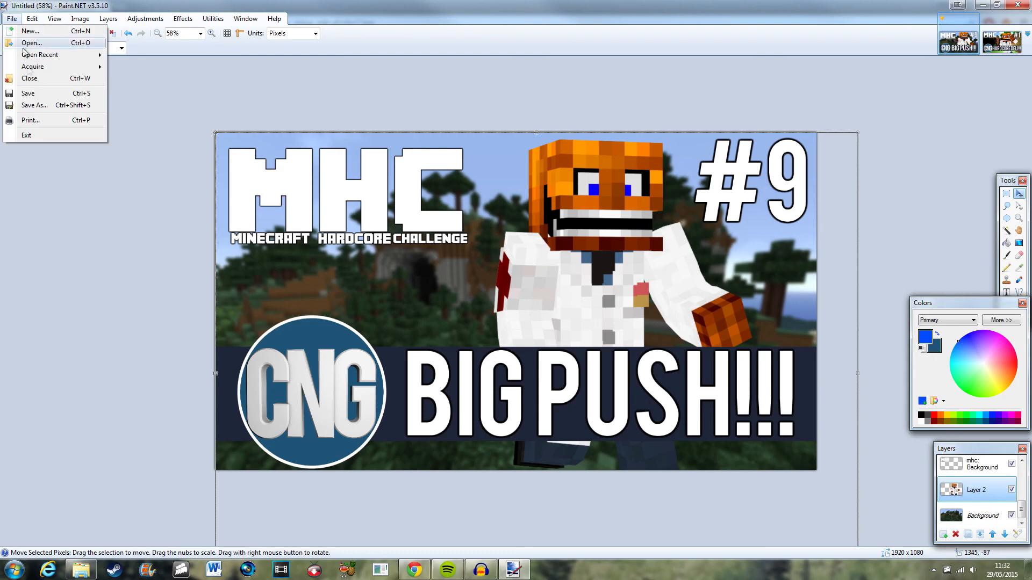
{"action": "left_click", "coordinate": [41, 106]}
{"action": "type", "text": "mhc "}
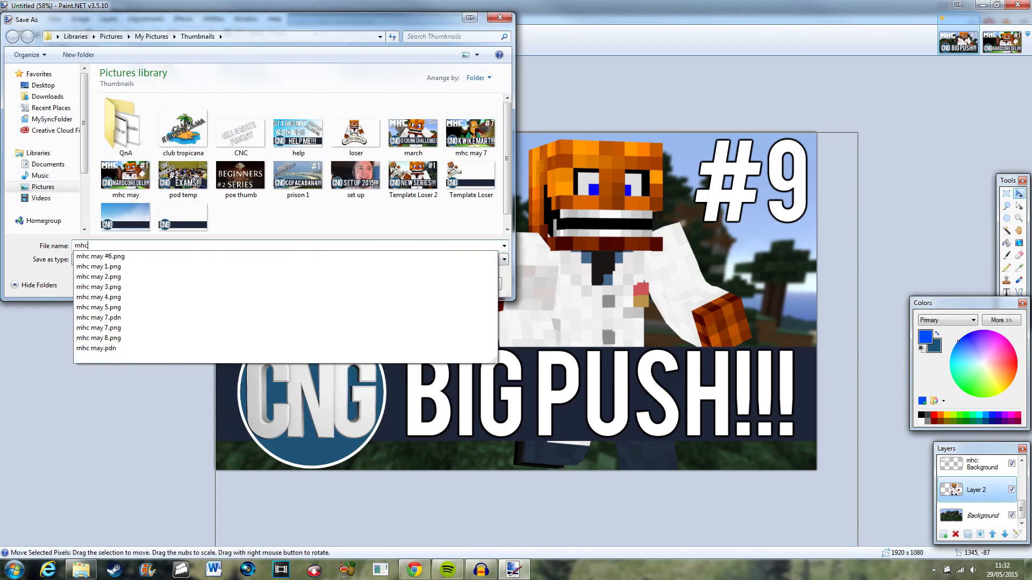
{"action": "type", "text": "may 9"}
{"action": "key", "text": "Return"}
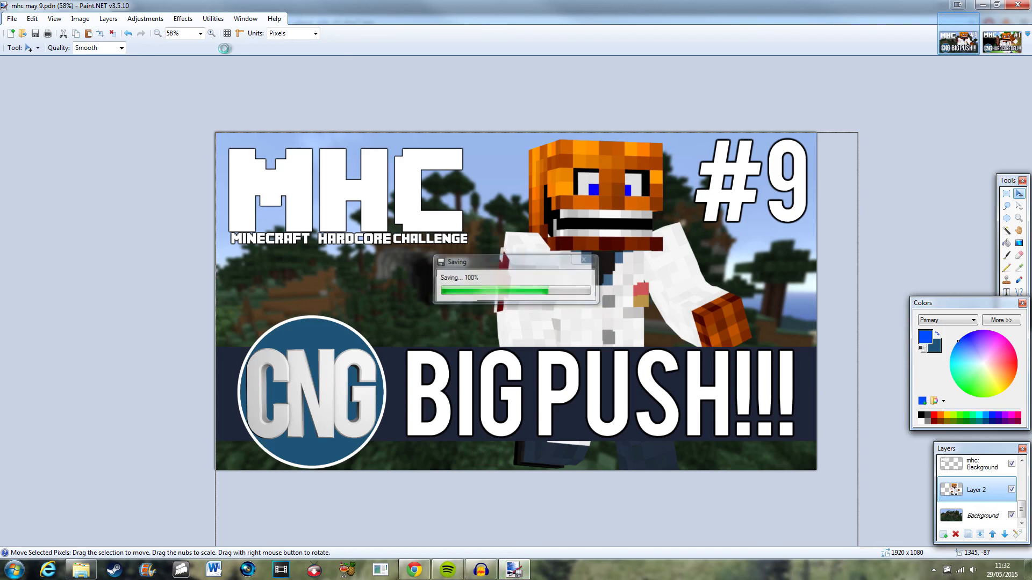
Save a PNG copy named mhc may 9 with auto-detect bit depth, flattening the image.
{"action": "left_click", "coordinate": [19, 19]}
{"action": "left_click", "coordinate": [53, 109]}
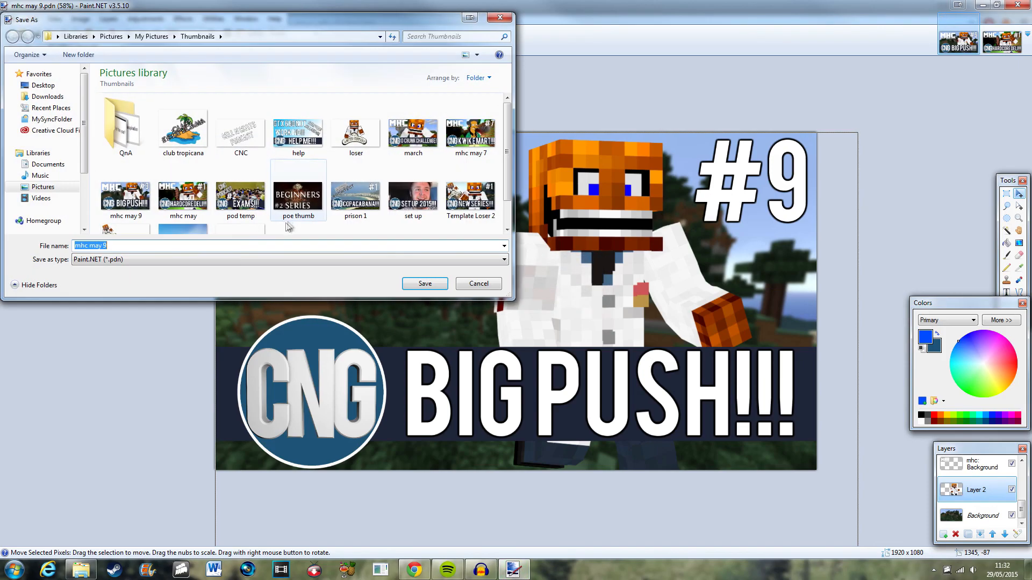
{"action": "left_click", "coordinate": [147, 263]}
{"action": "left_click", "coordinate": [124, 299]}
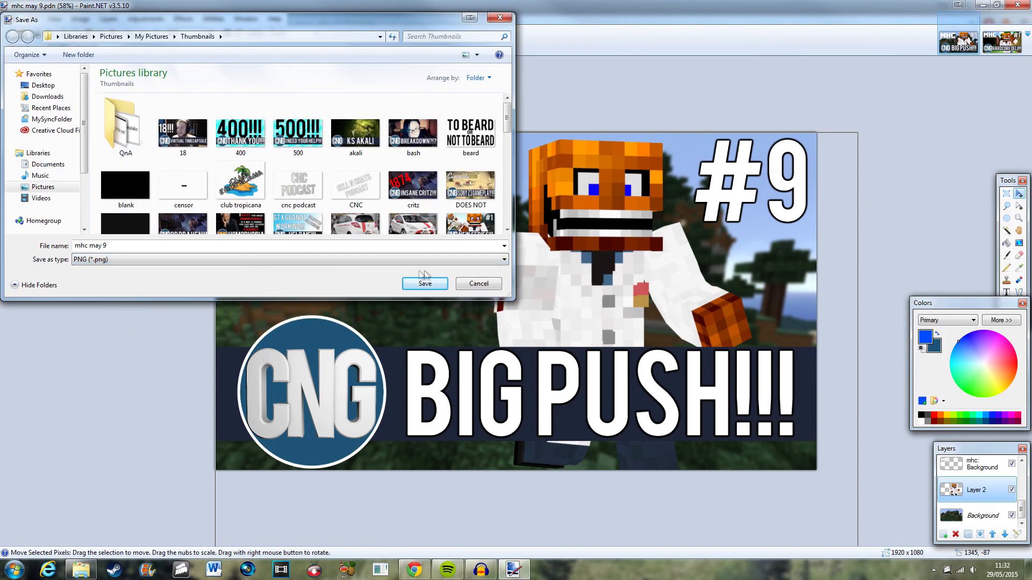
{"action": "left_click", "coordinate": [425, 283]}
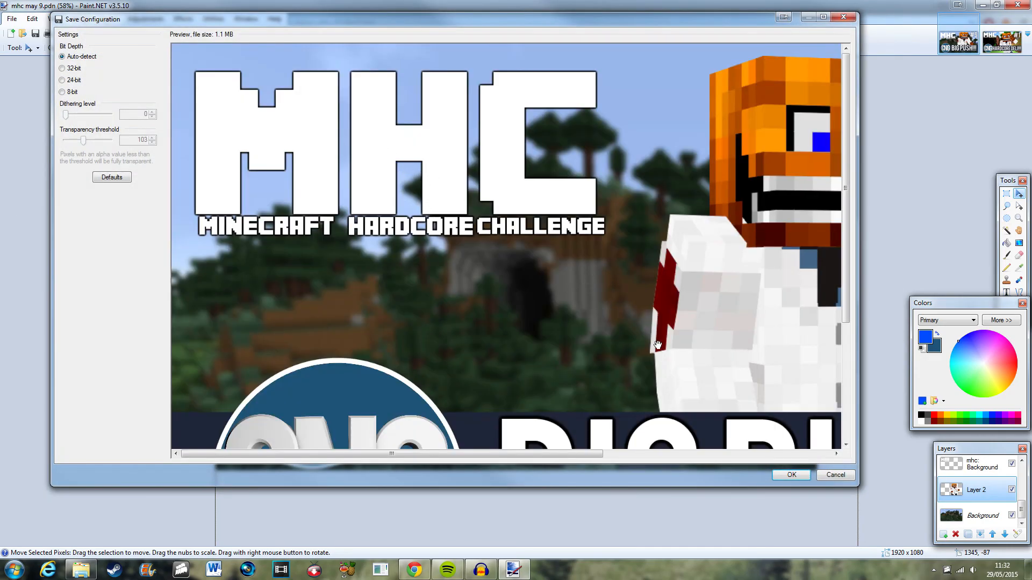
{"action": "left_click", "coordinate": [786, 475]}
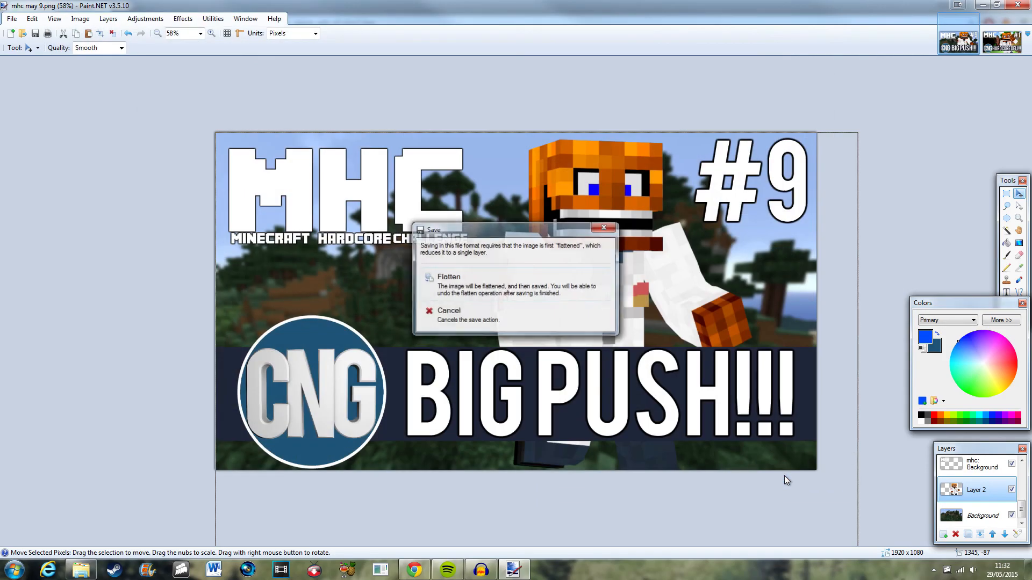
{"action": "left_click", "coordinate": [572, 294]}
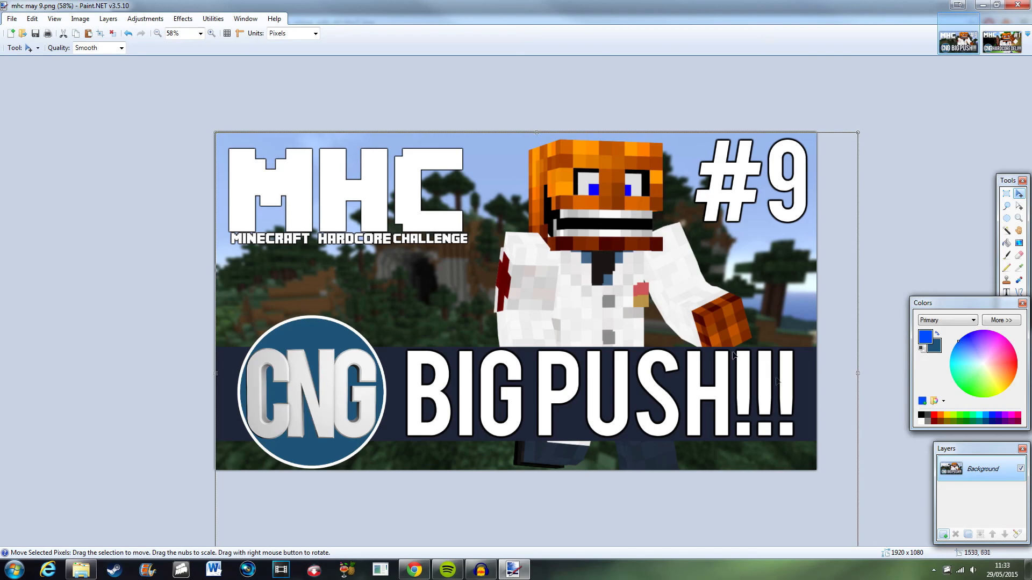
{"action": "key", "text": "alt+Tab"}
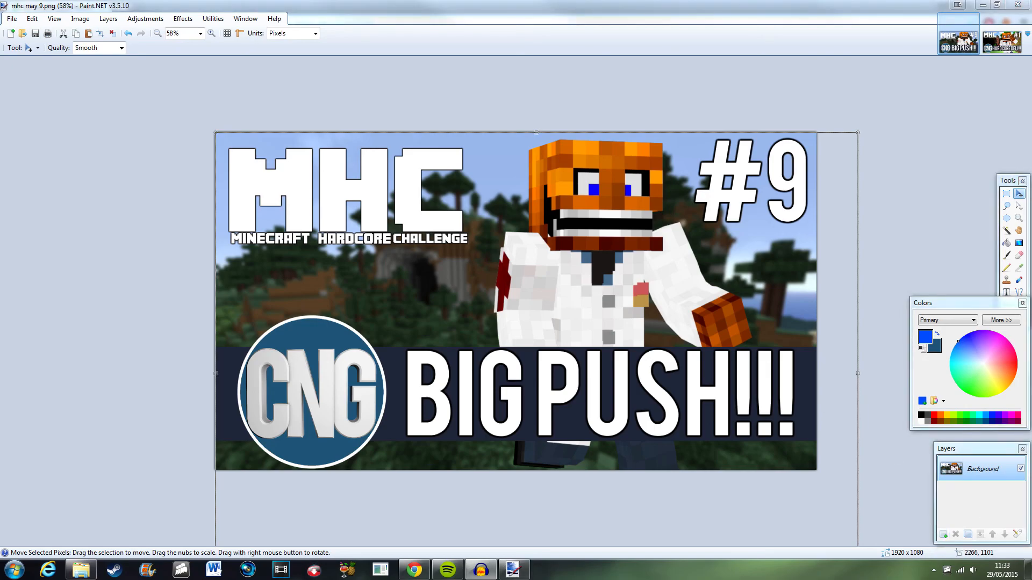